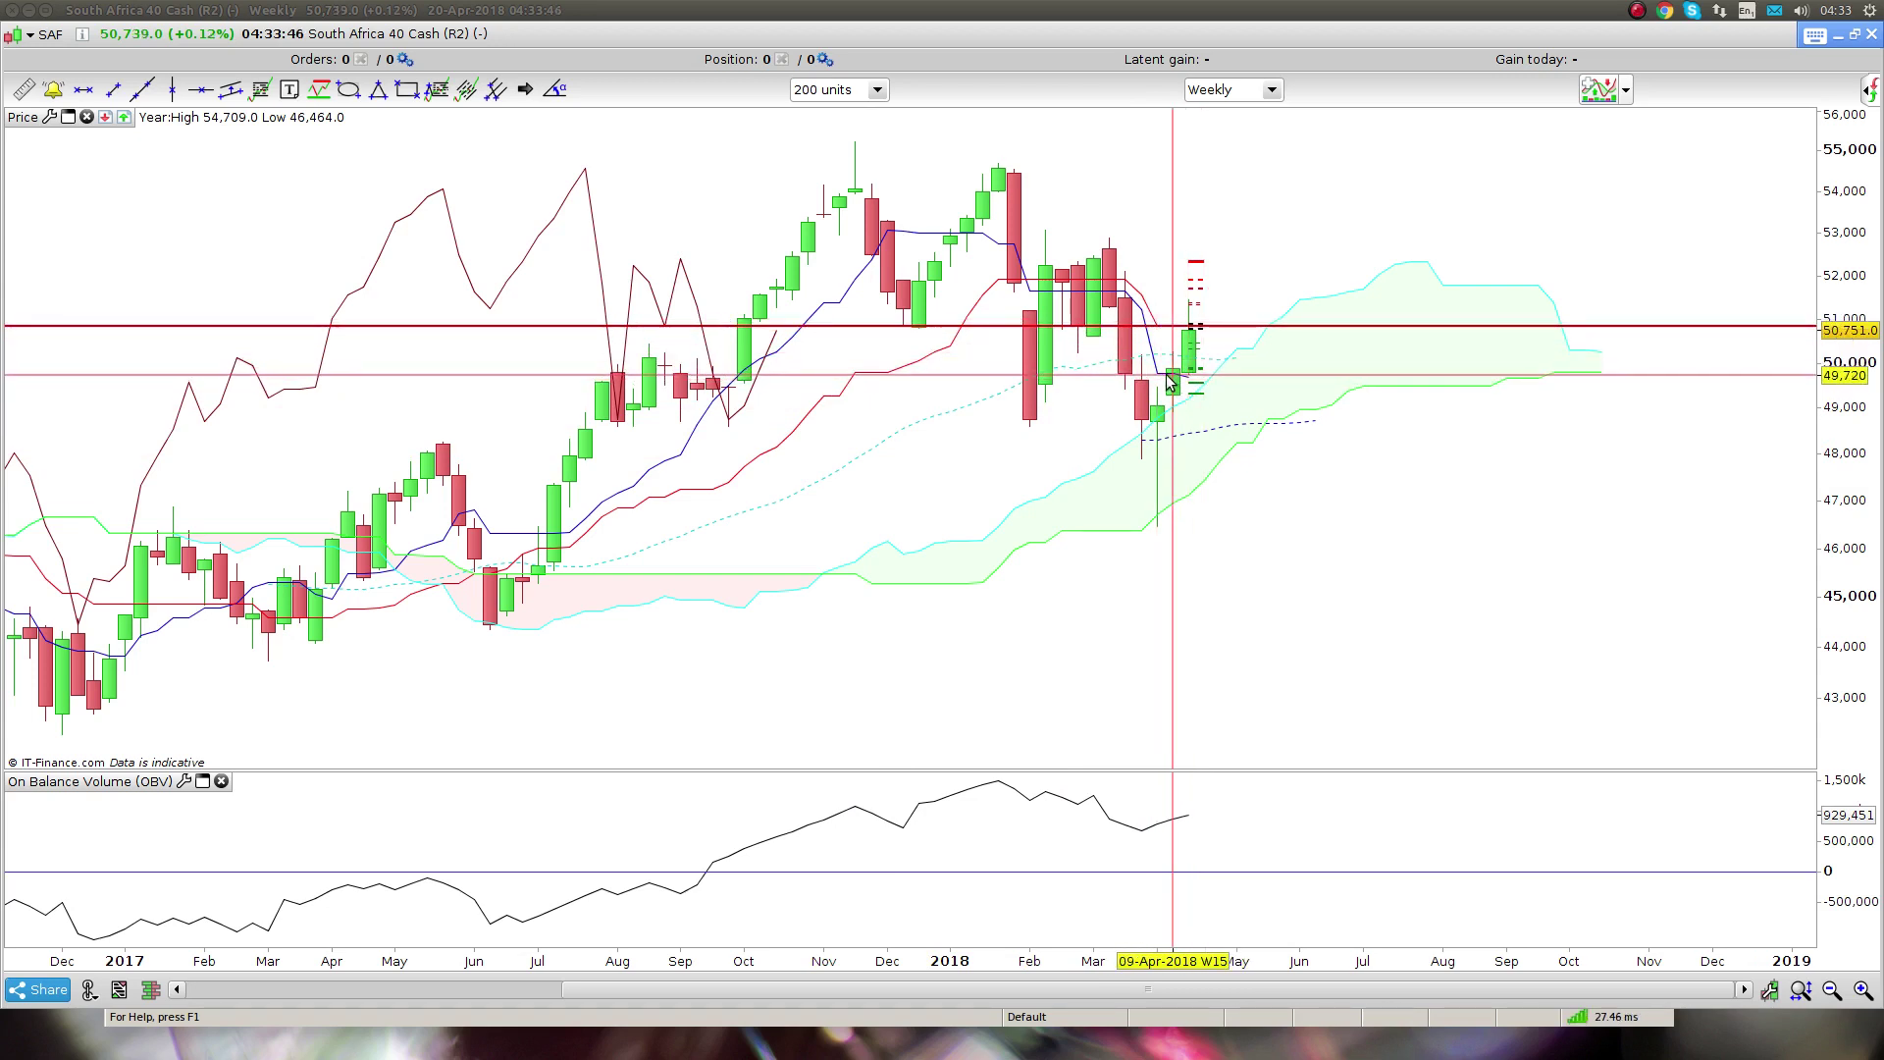
Switch the South Africa 40 Cash chart to the Daily time frame
{"action": "left_click", "coordinate": [1271, 91]}
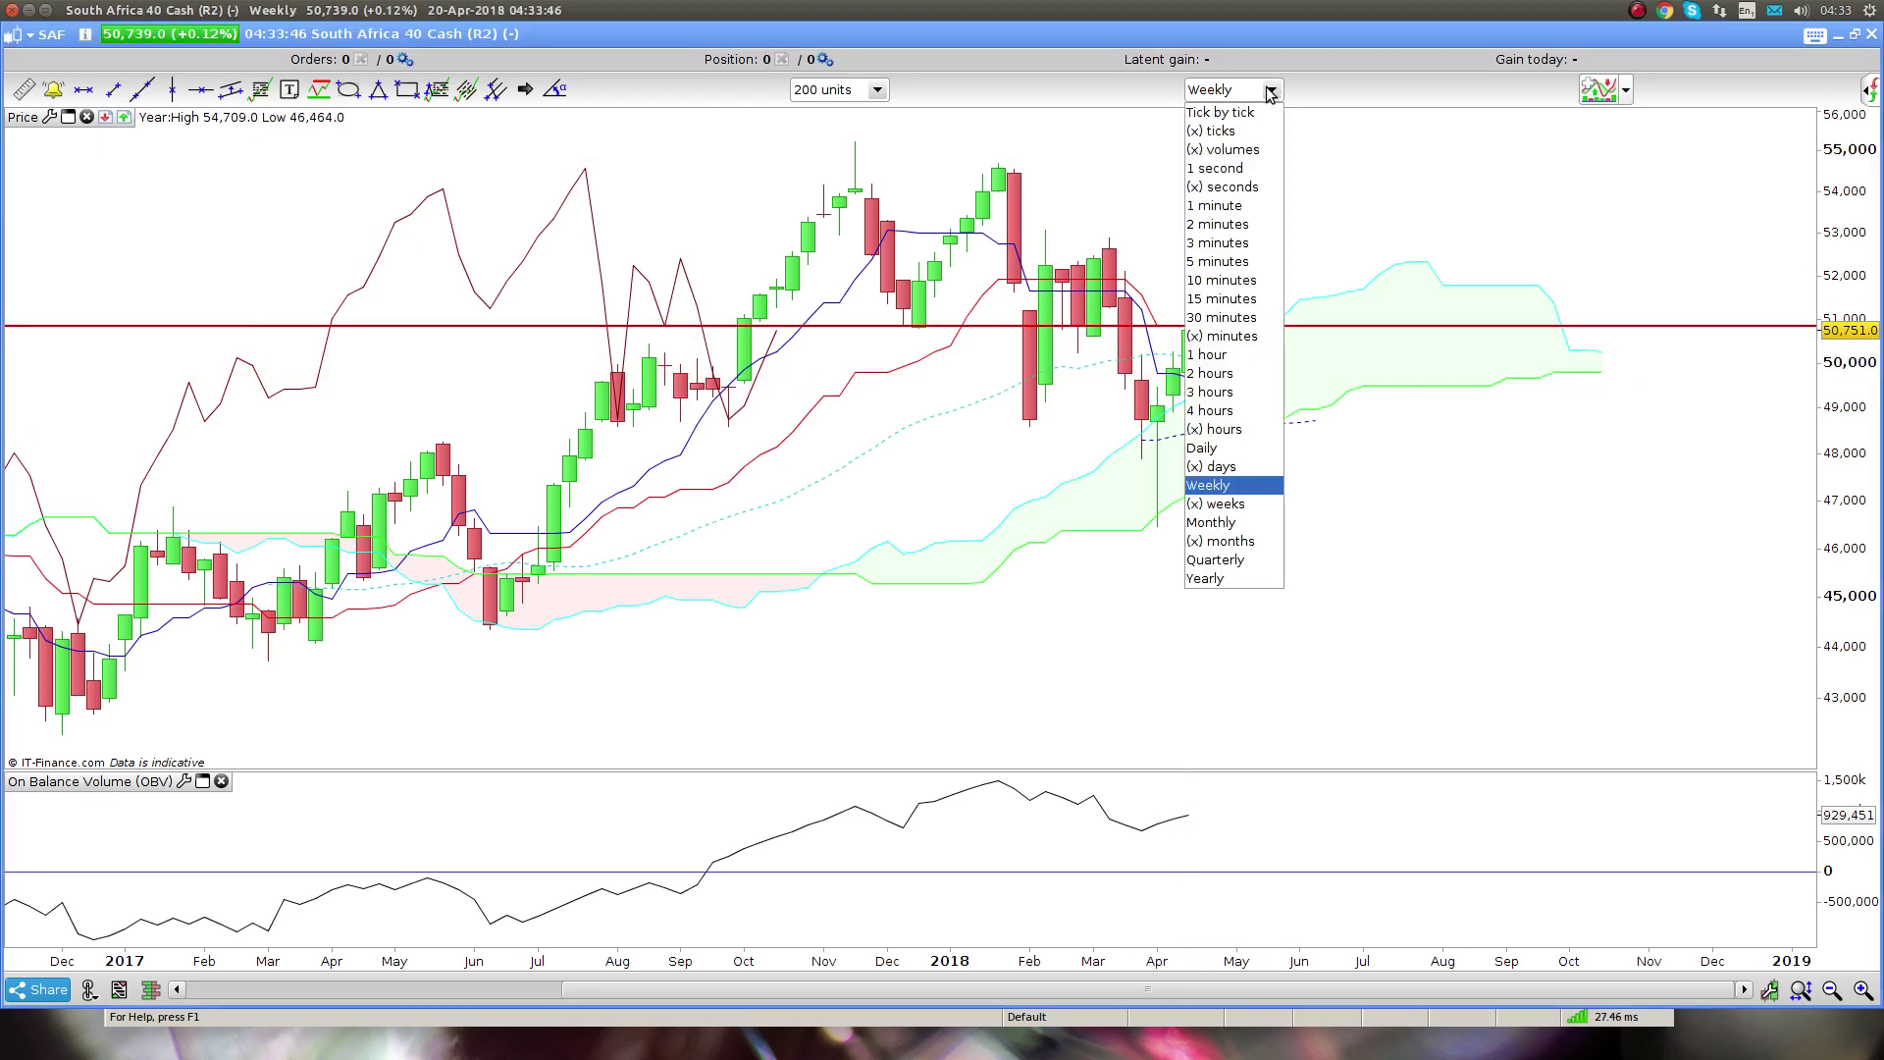
{"action": "left_click", "coordinate": [1220, 448]}
{"action": "left_click_drag", "start_coordinate": [1172, 491], "coordinate": [350, 564]}
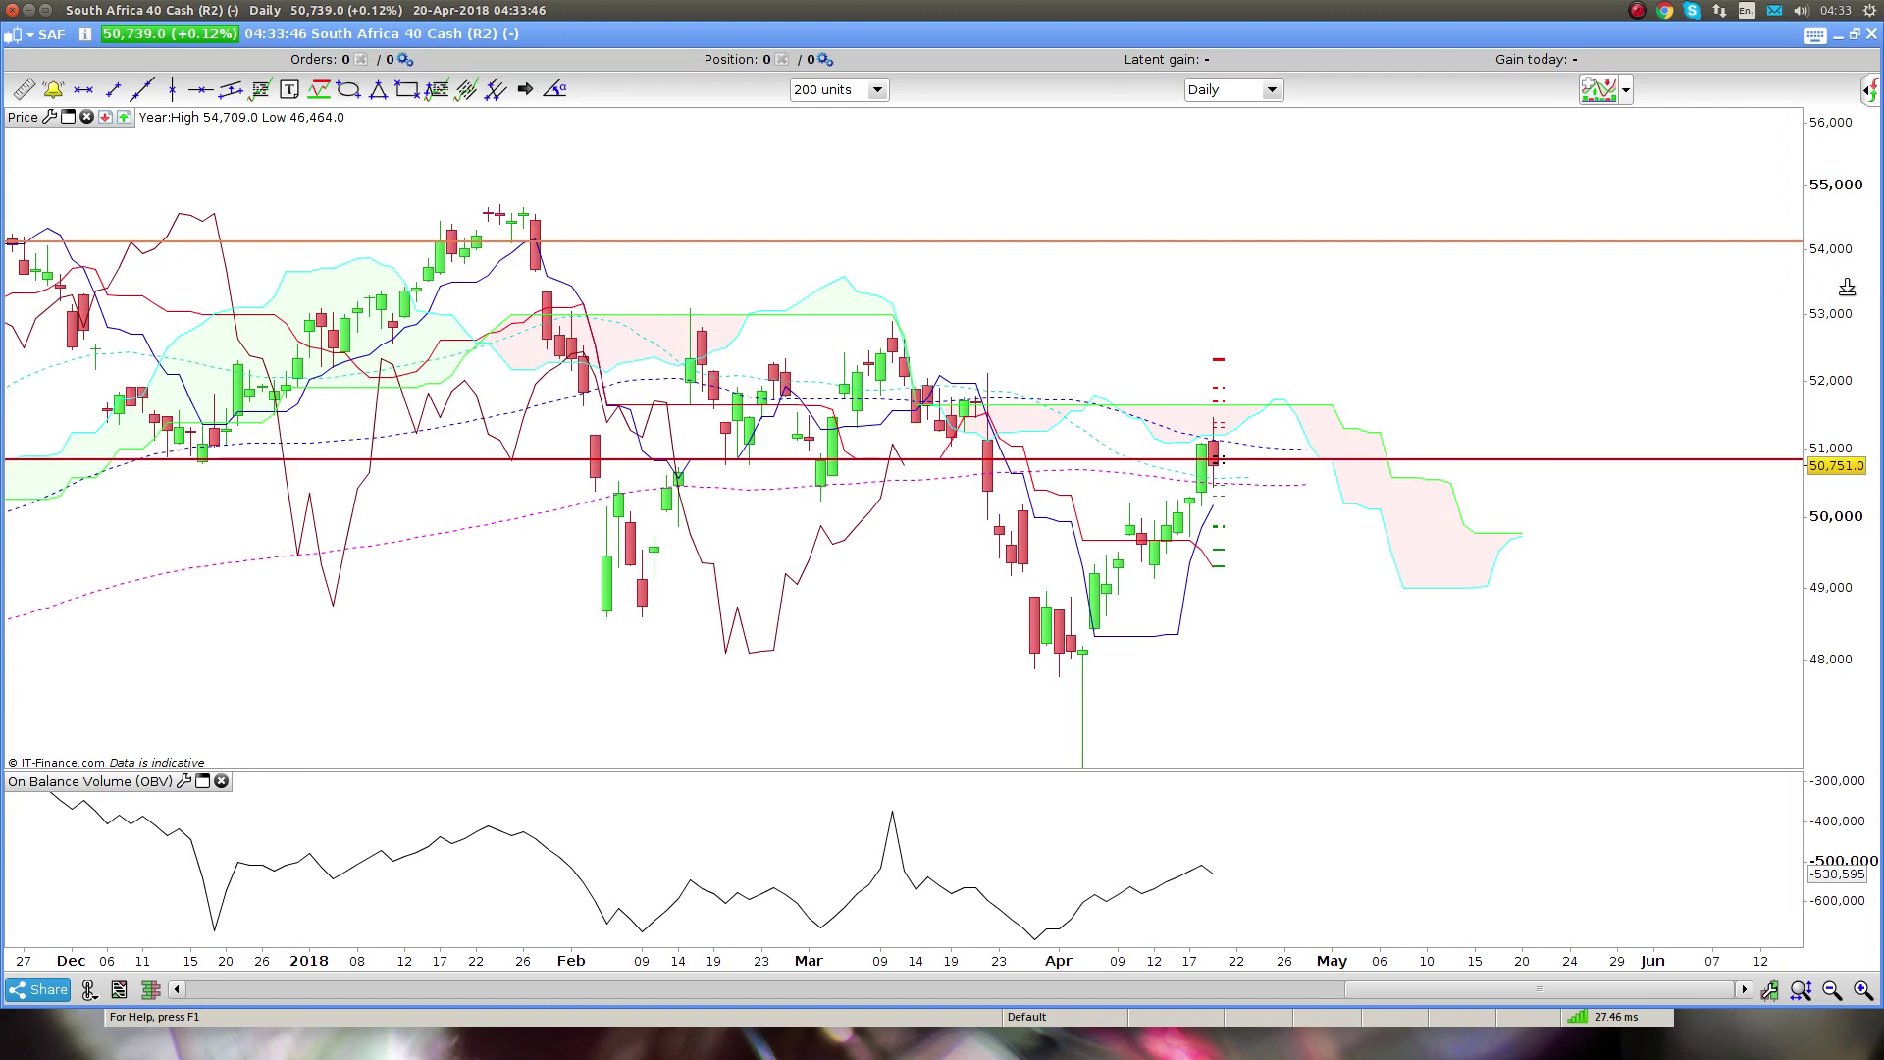
{"action": "left_click_drag", "start_coordinate": [1850, 287], "coordinate": [1804, 101]}
{"action": "scroll", "coordinate": [1388, 399], "scroll_direction": "up", "scroll_amount": 3}
{"action": "left_click_drag", "start_coordinate": [1356, 400], "coordinate": [1233, 570]}
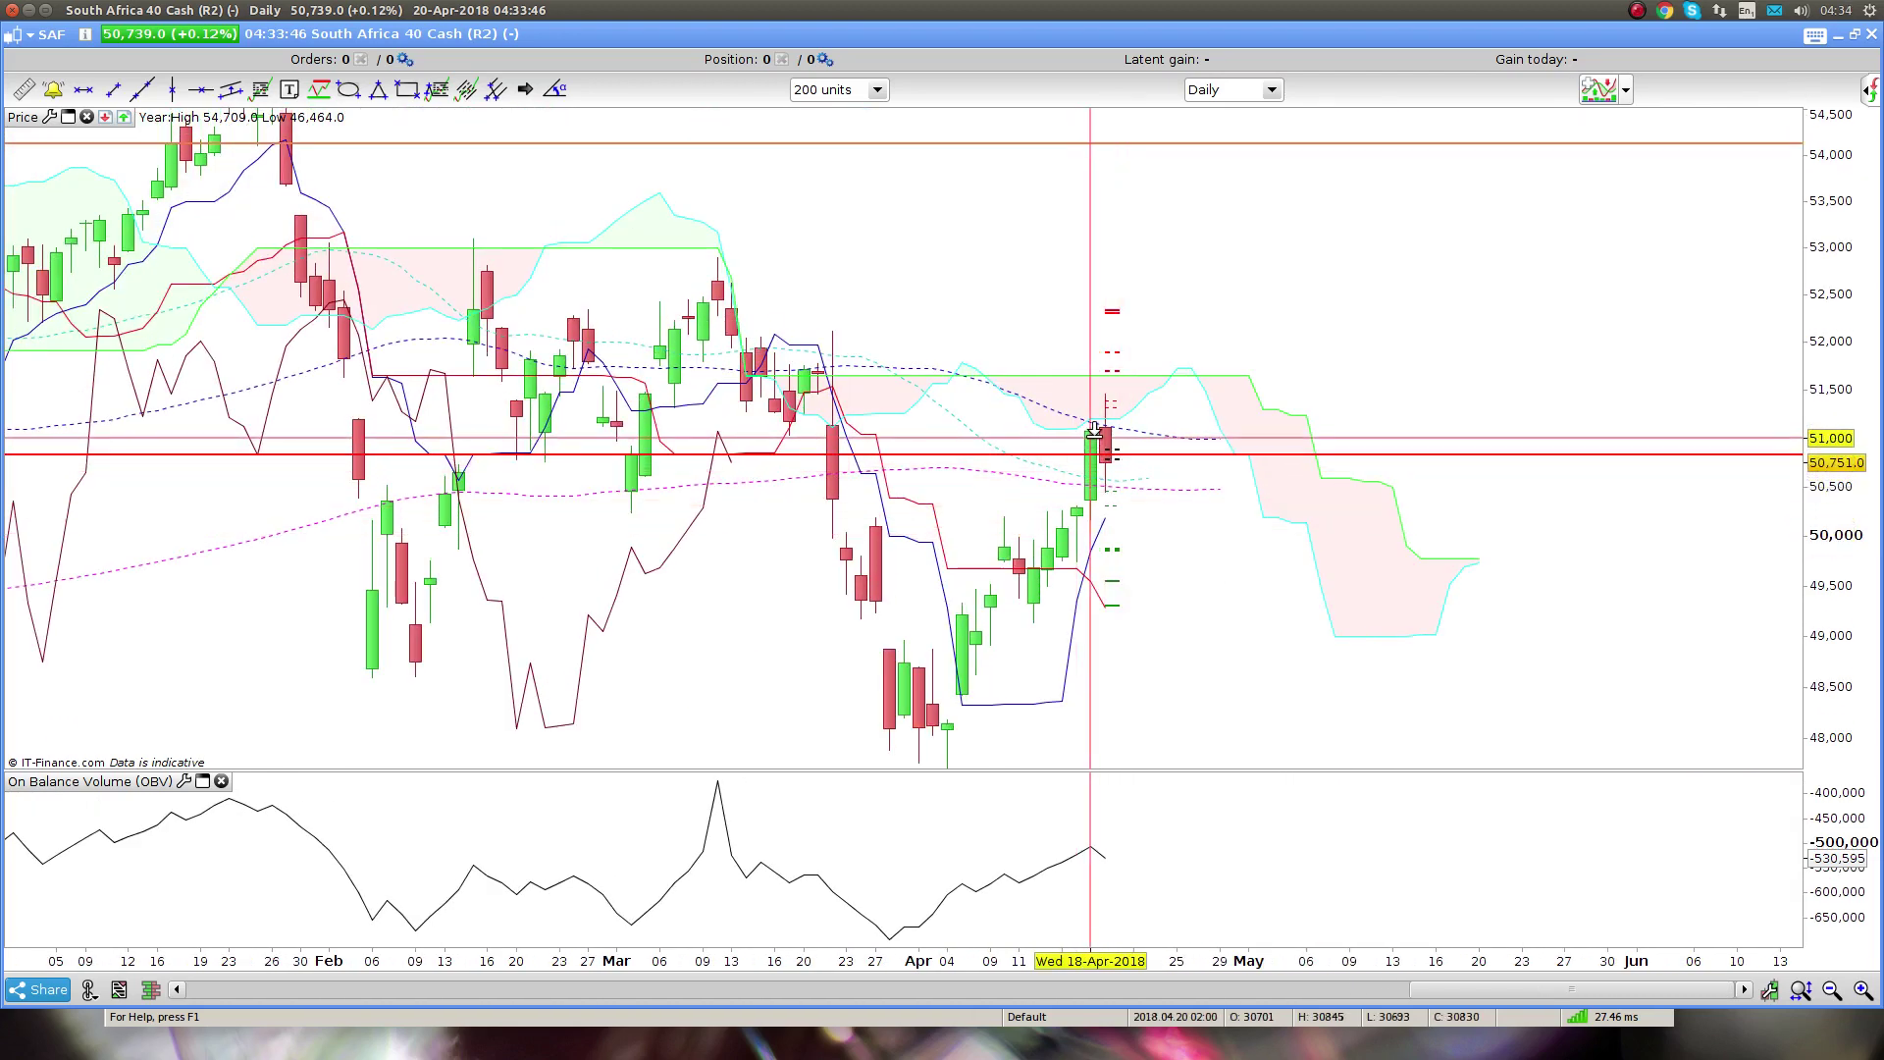
{"action": "scroll", "coordinate": [1024, 434], "scroll_direction": "up", "scroll_amount": 1}
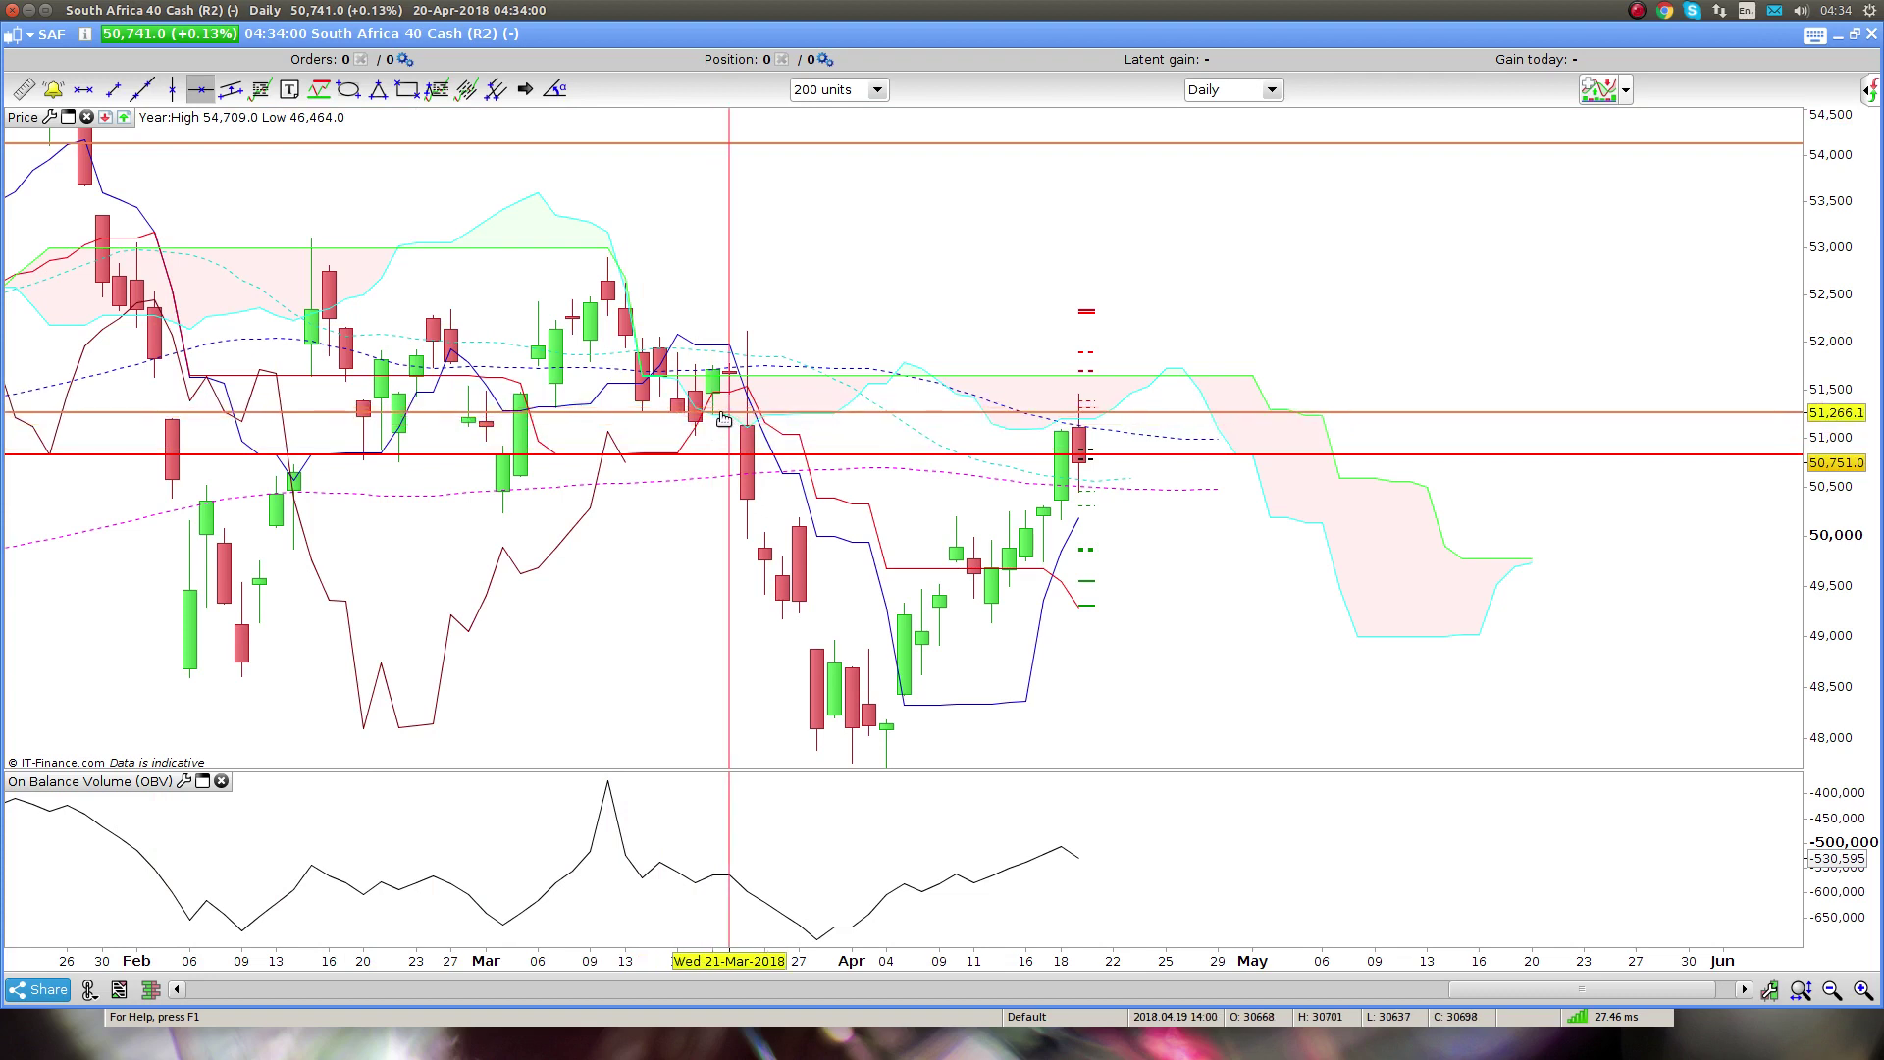
Place horizontal lines on the daily chart at about 51,250, 51,020 and 51,480
{"action": "right_click", "coordinate": [621, 414]}
{"action": "left_click", "coordinate": [666, 445]}
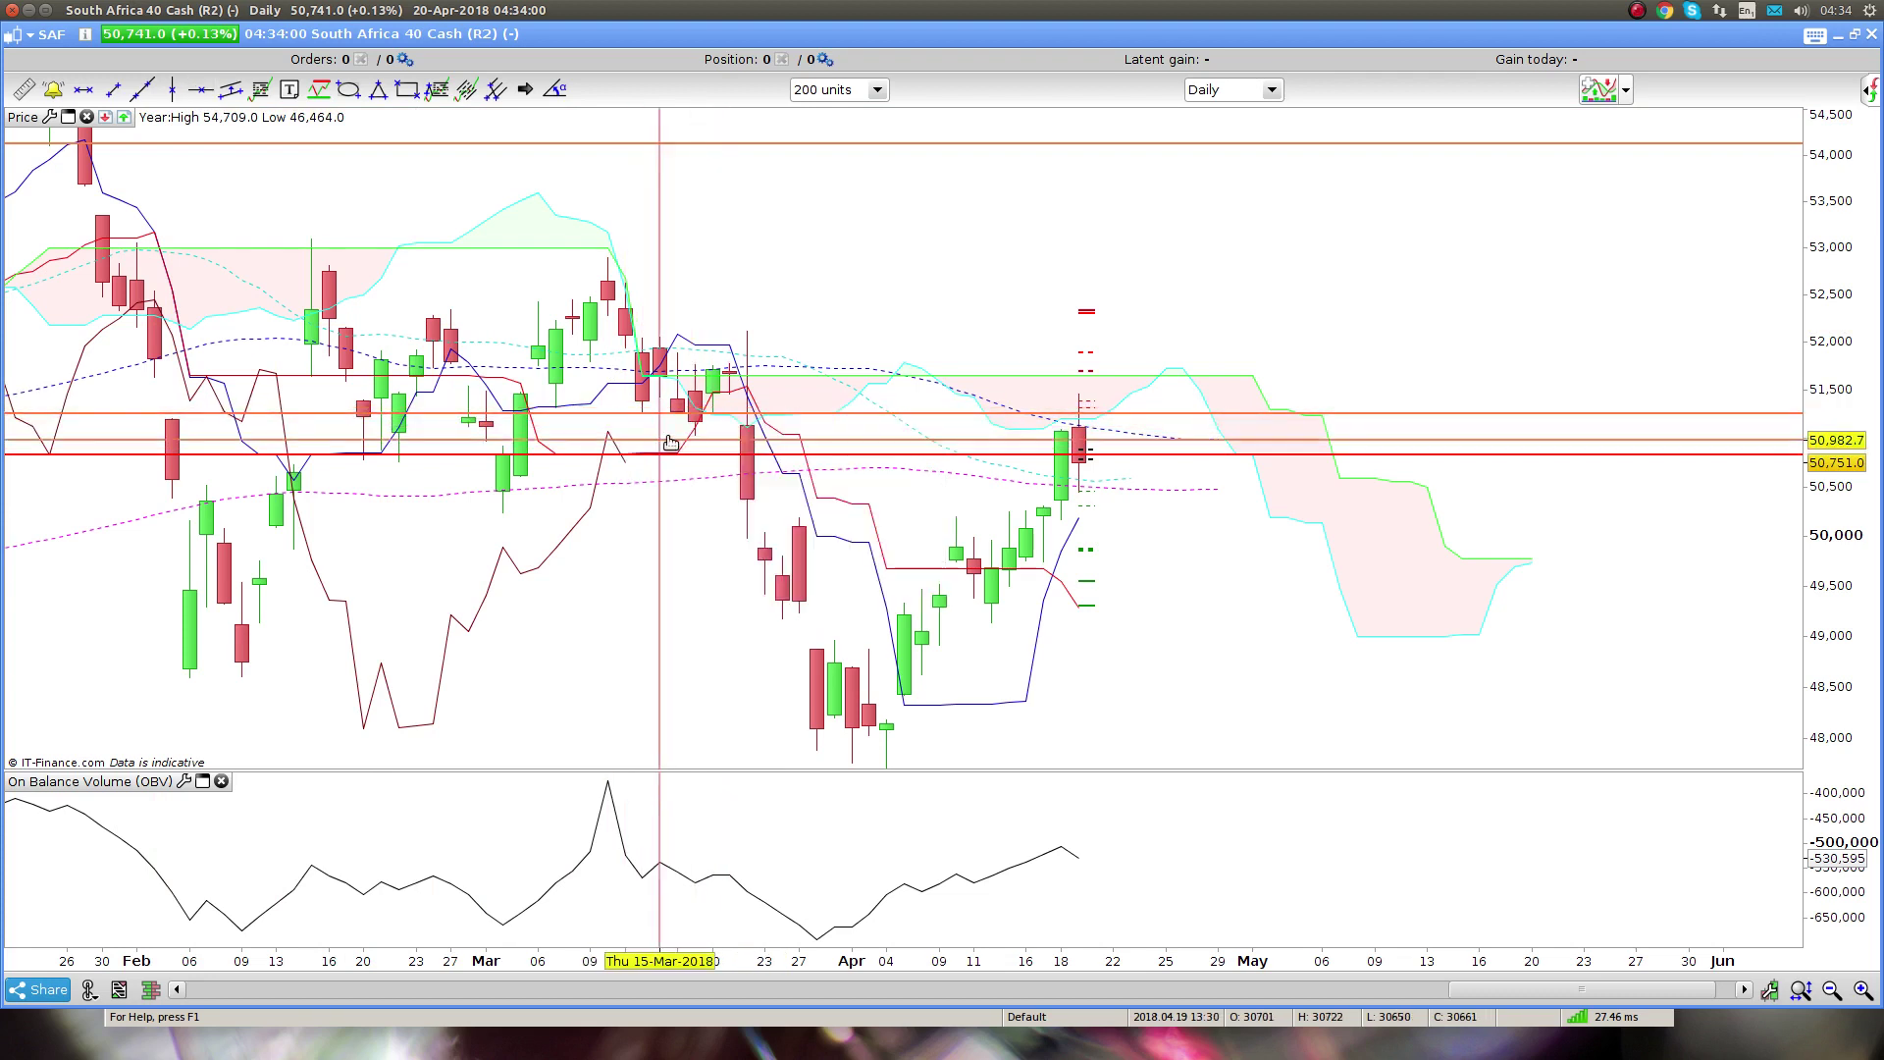
{"action": "left_click", "coordinate": [712, 393]}
{"action": "scroll", "coordinate": [609, 587], "scroll_direction": "up", "scroll_amount": 1}
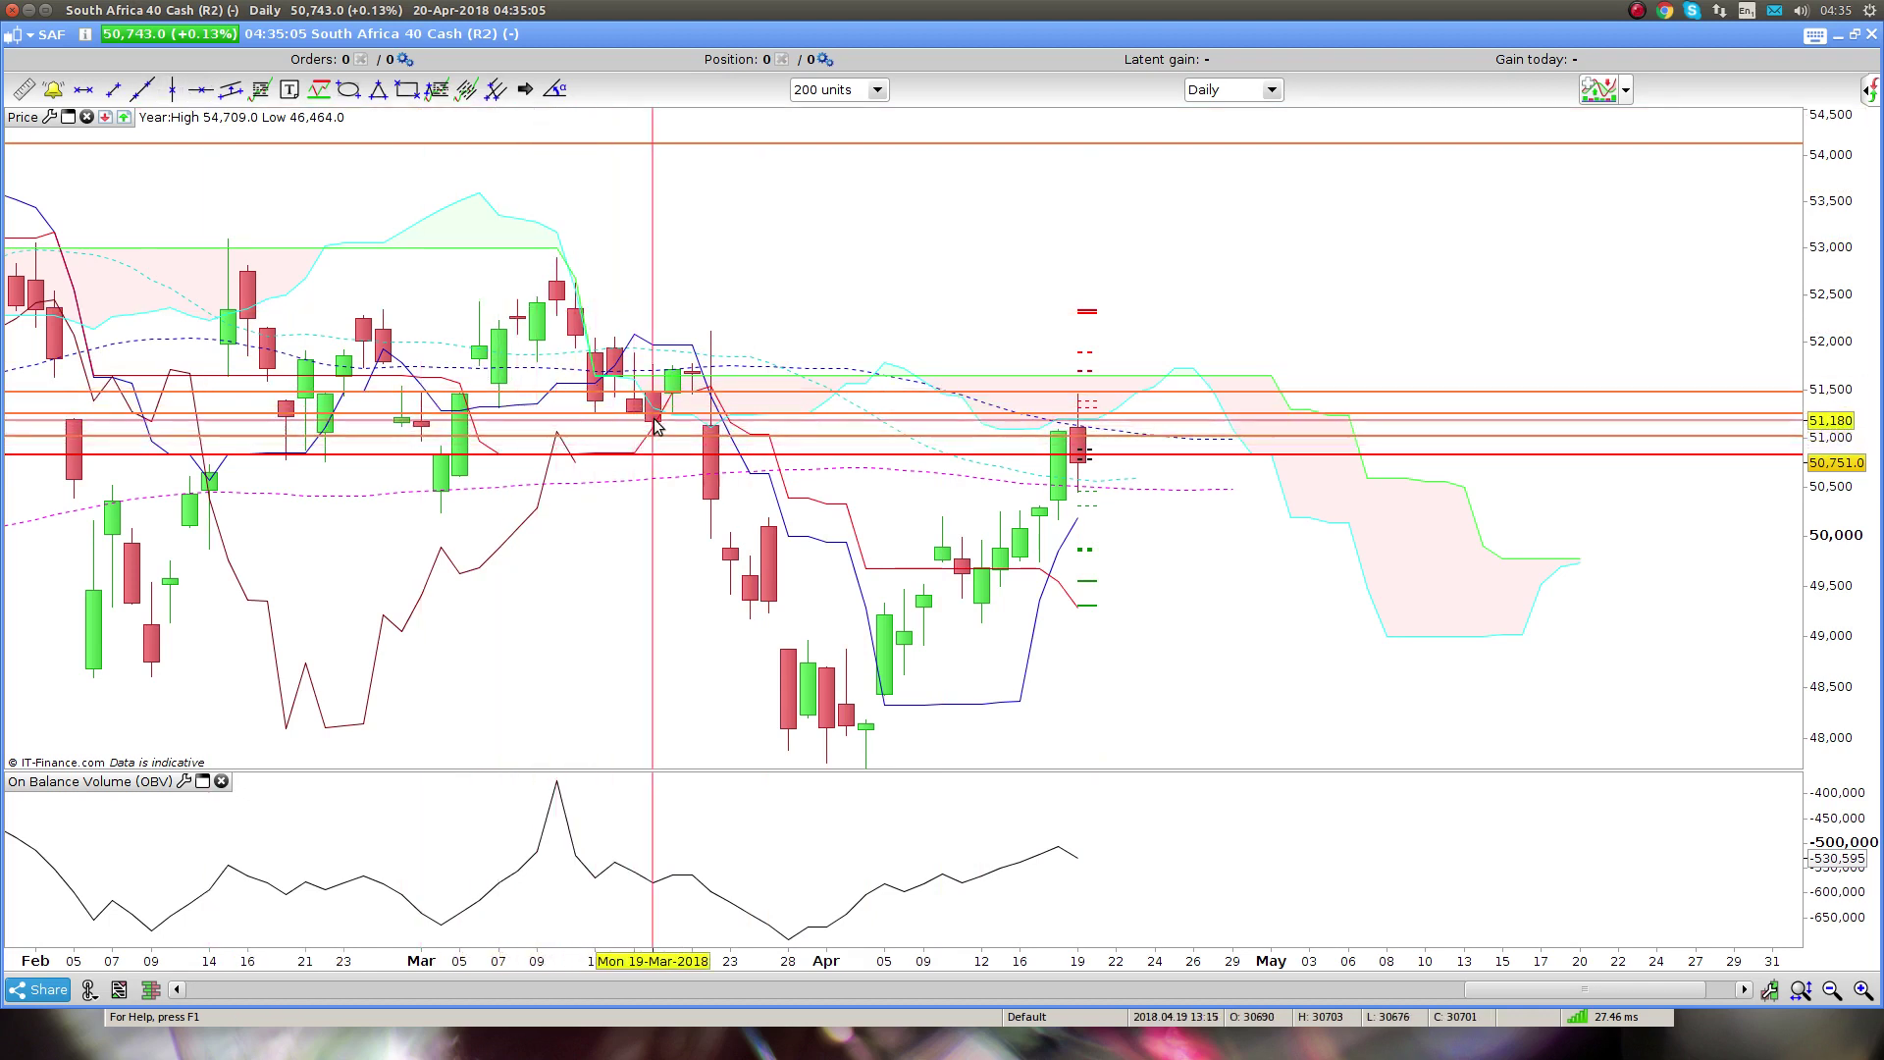
{"action": "left_click", "coordinate": [681, 436]}
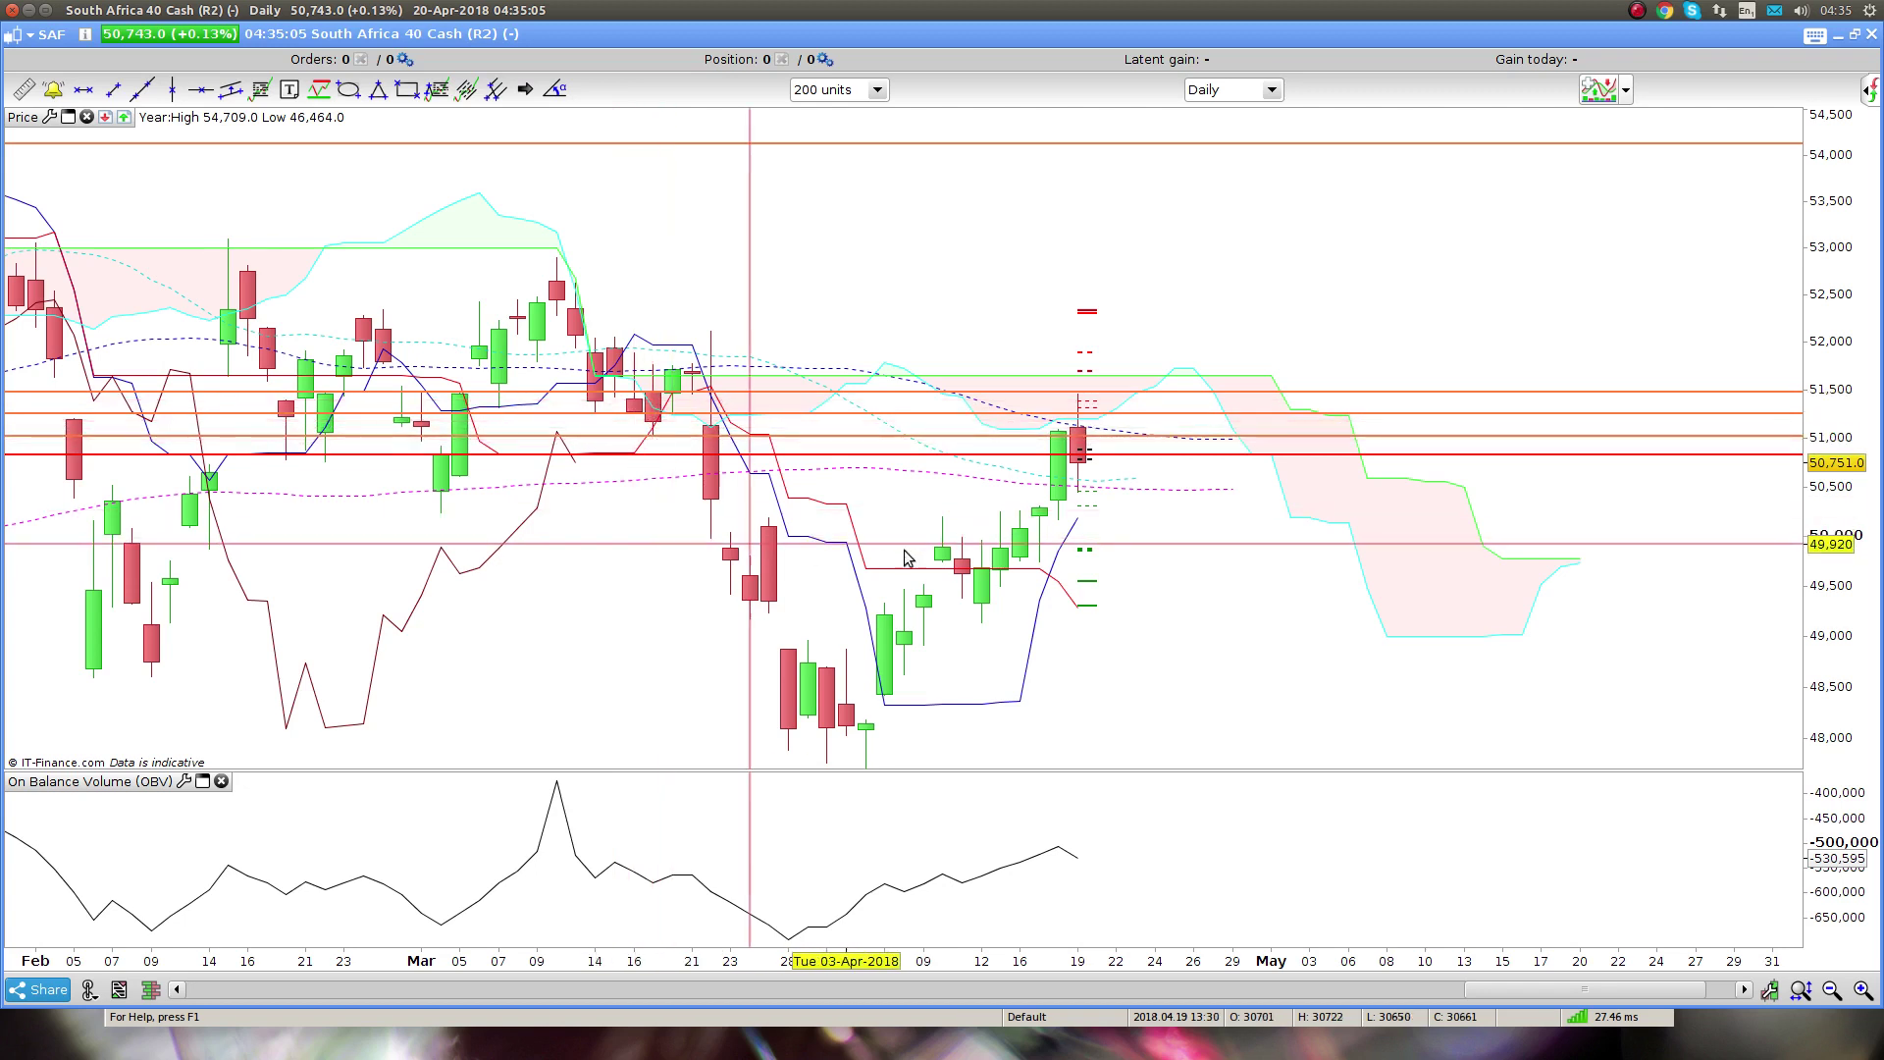
Set the chart's time frame to 4 hours and place a horizontal line at about 50,170
{"action": "left_click", "coordinate": [1269, 90]}
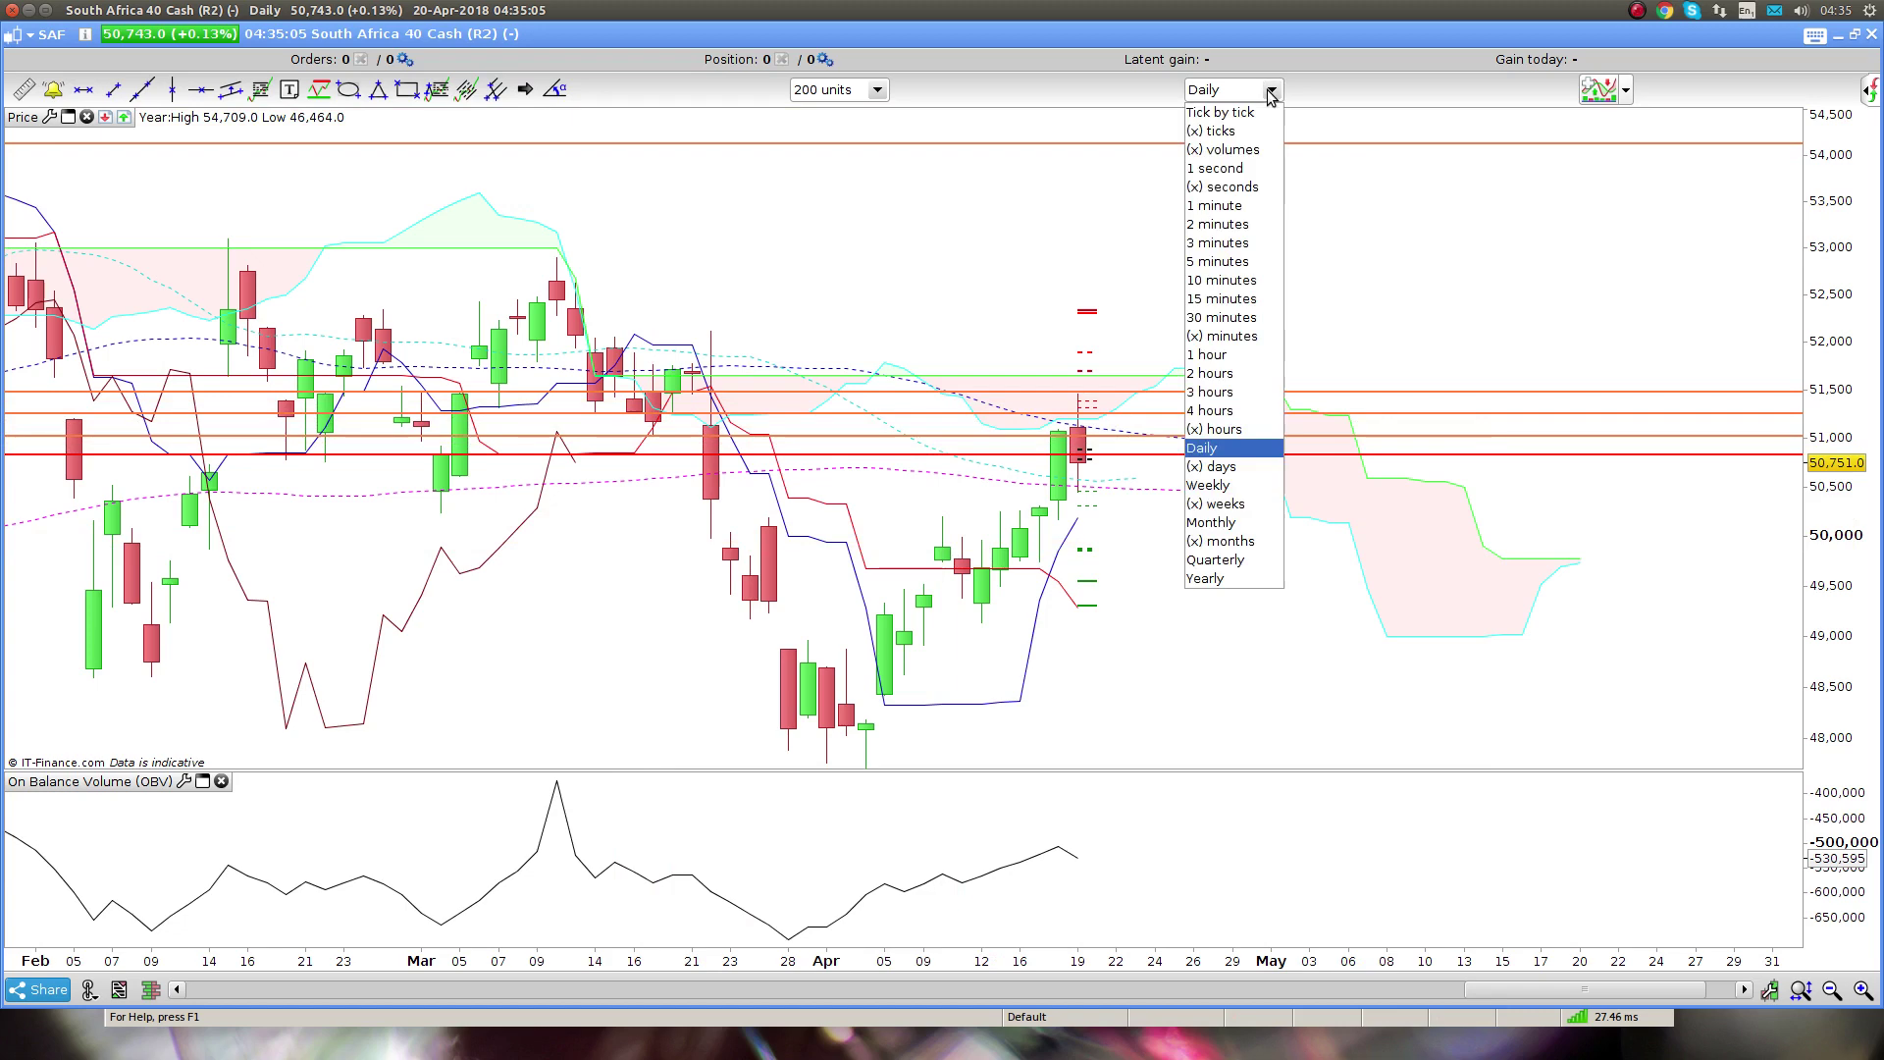
{"action": "left_click", "coordinate": [1205, 412]}
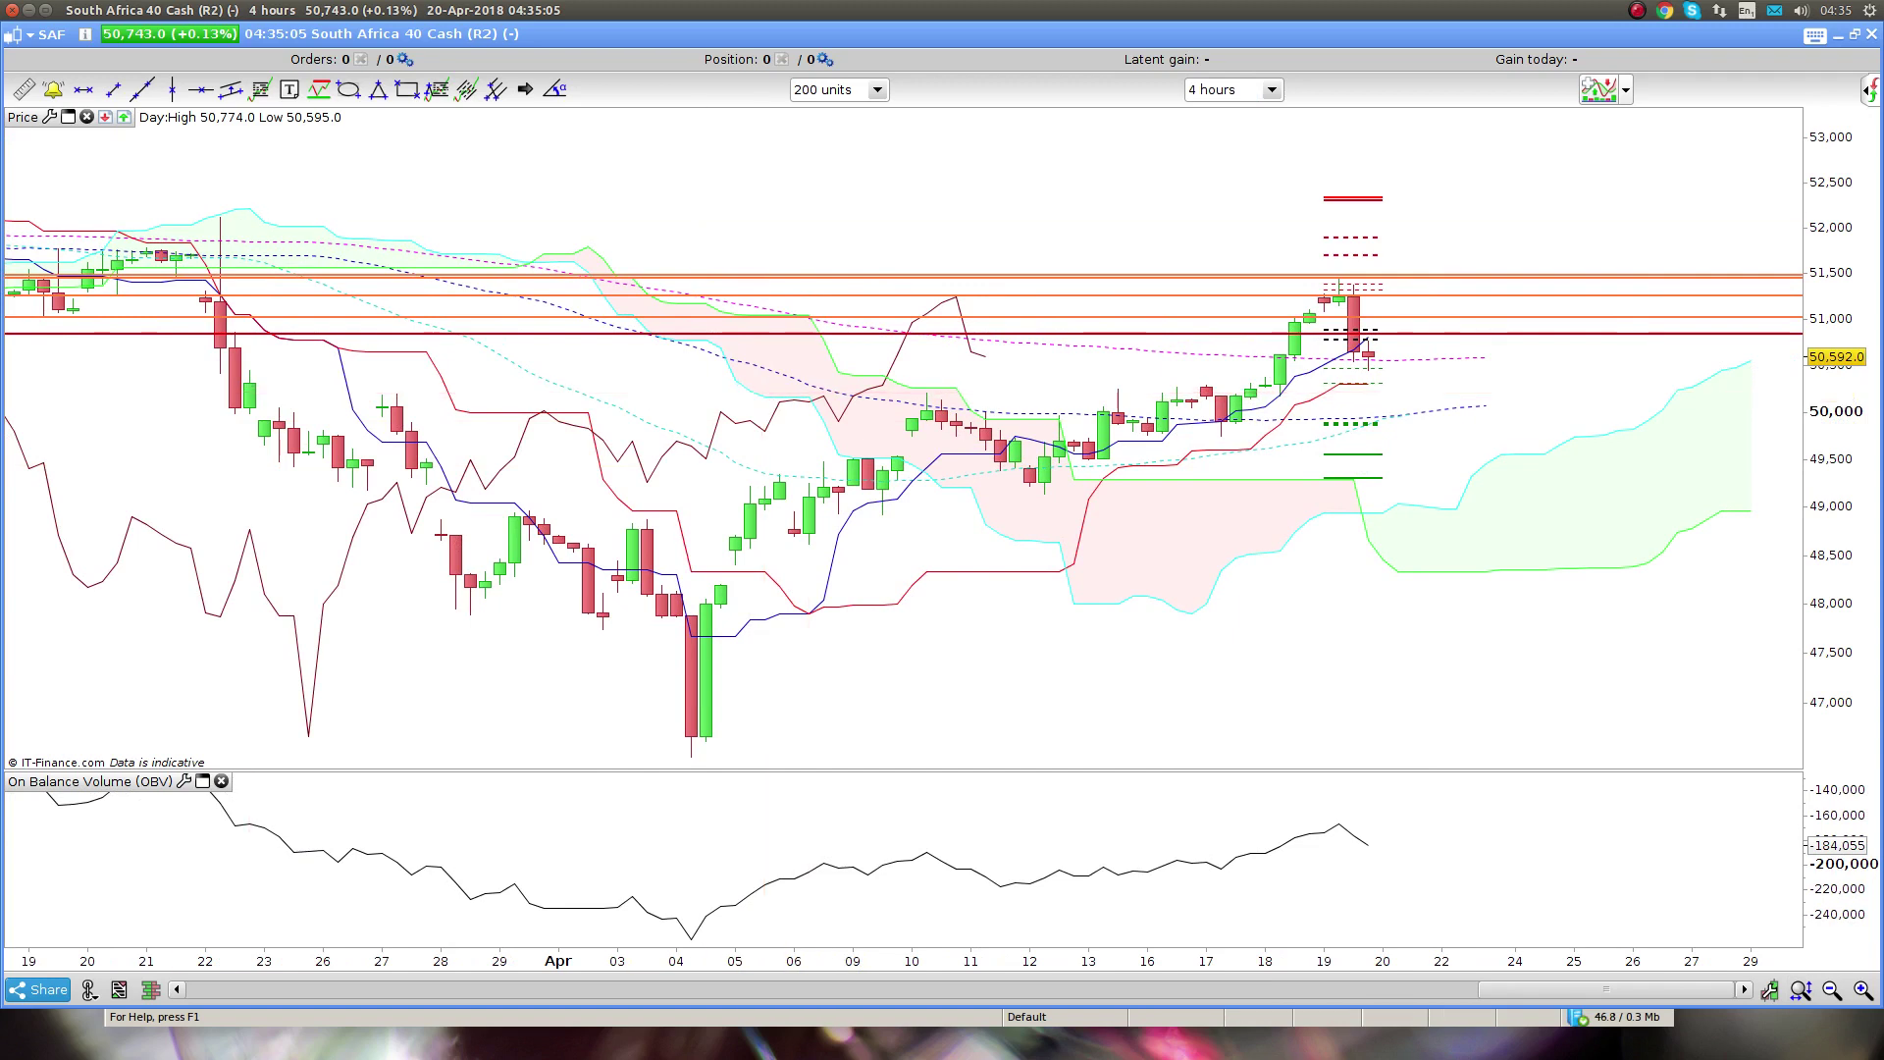
{"action": "left_click", "coordinate": [201, 90]}
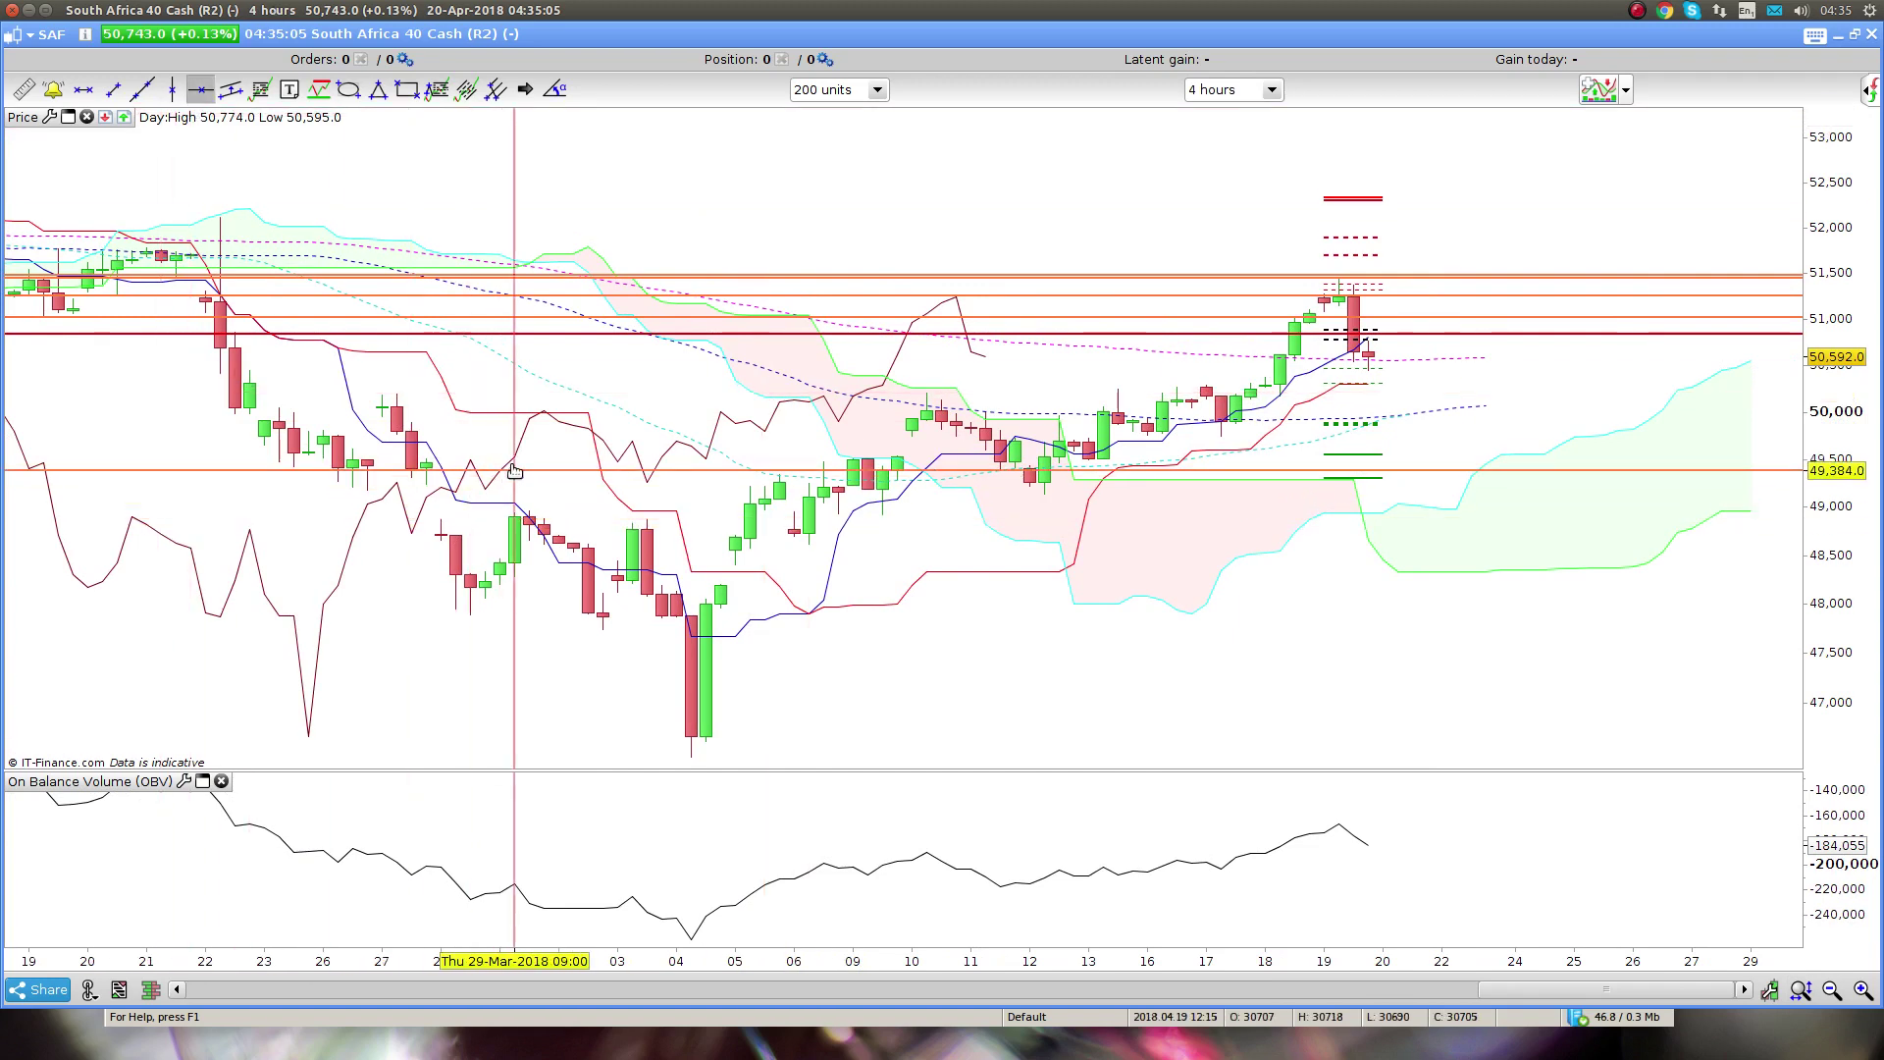
{"action": "left_click", "coordinate": [527, 397]}
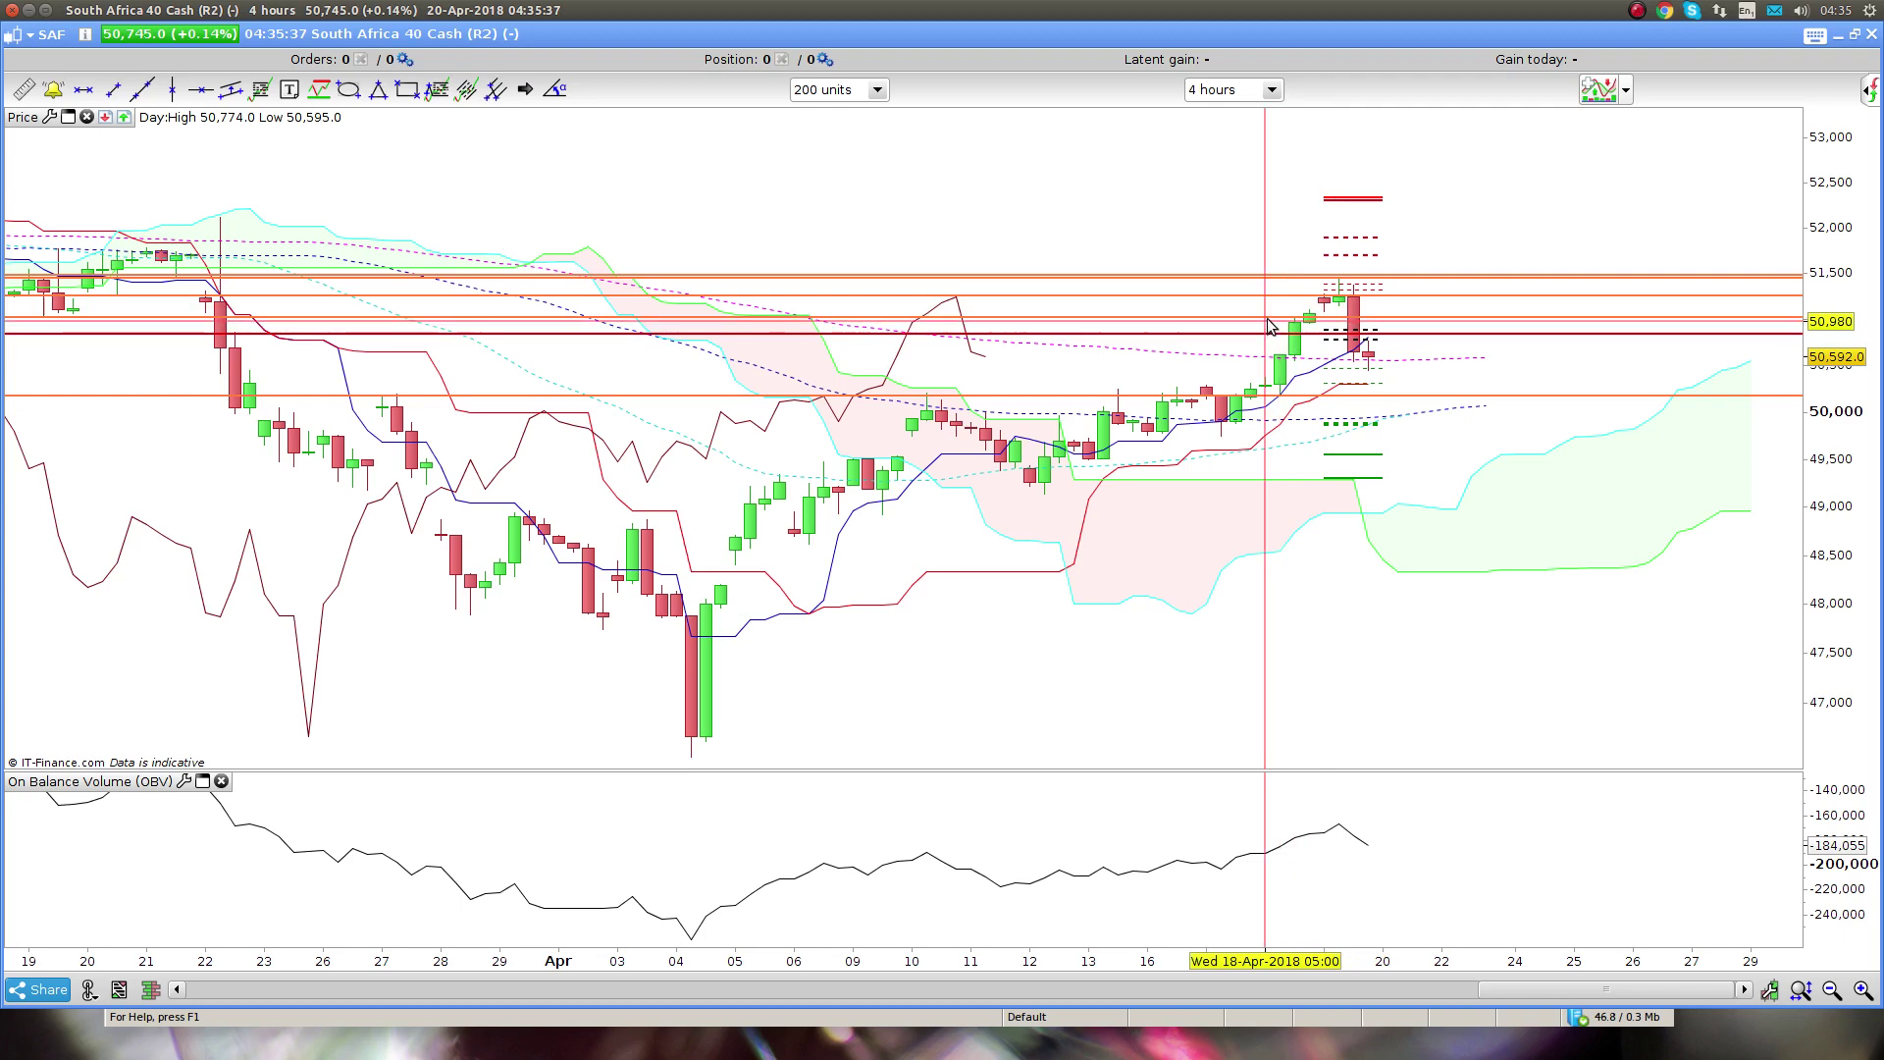
Delete the horizontal line at about 51,450, just below the highest line on the 4-hour chart
{"action": "scroll", "coordinate": [707, 392], "scroll_direction": "up", "scroll_amount": 4}
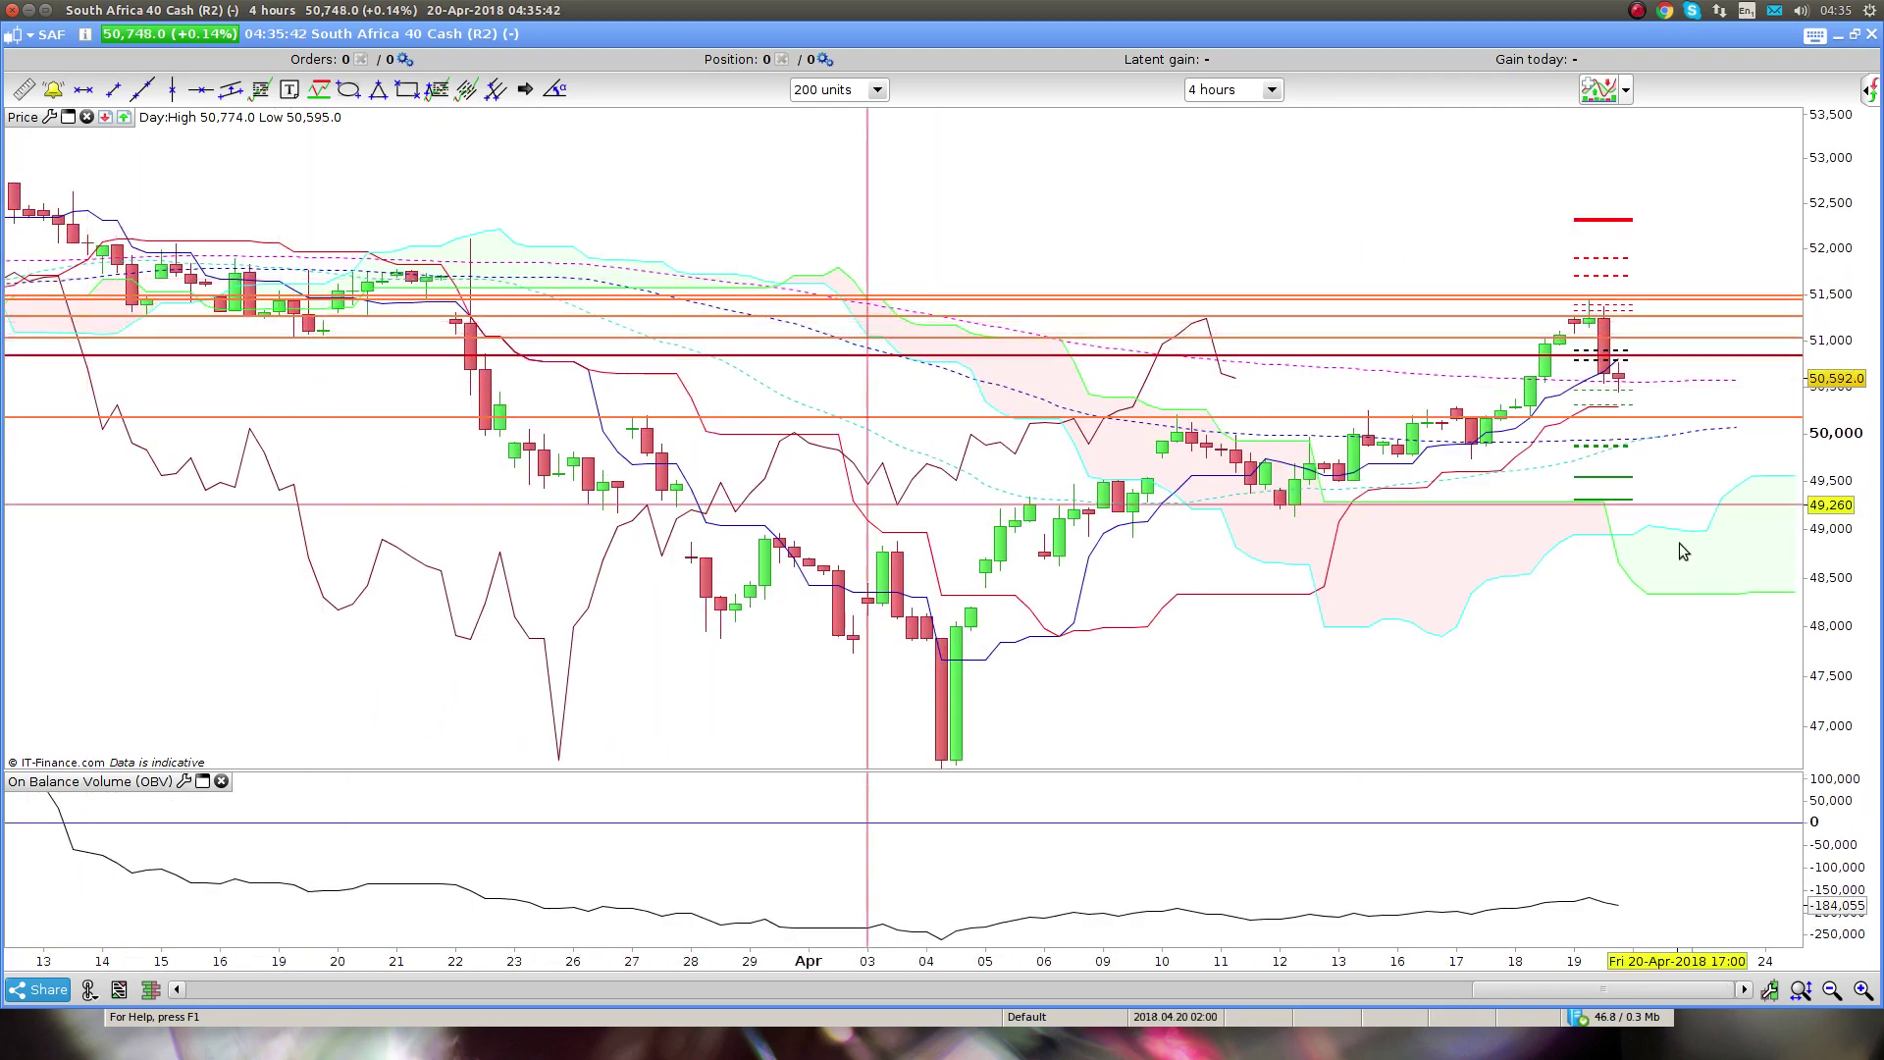
{"action": "left_click_drag", "start_coordinate": [1811, 535], "coordinate": [1841, 412]}
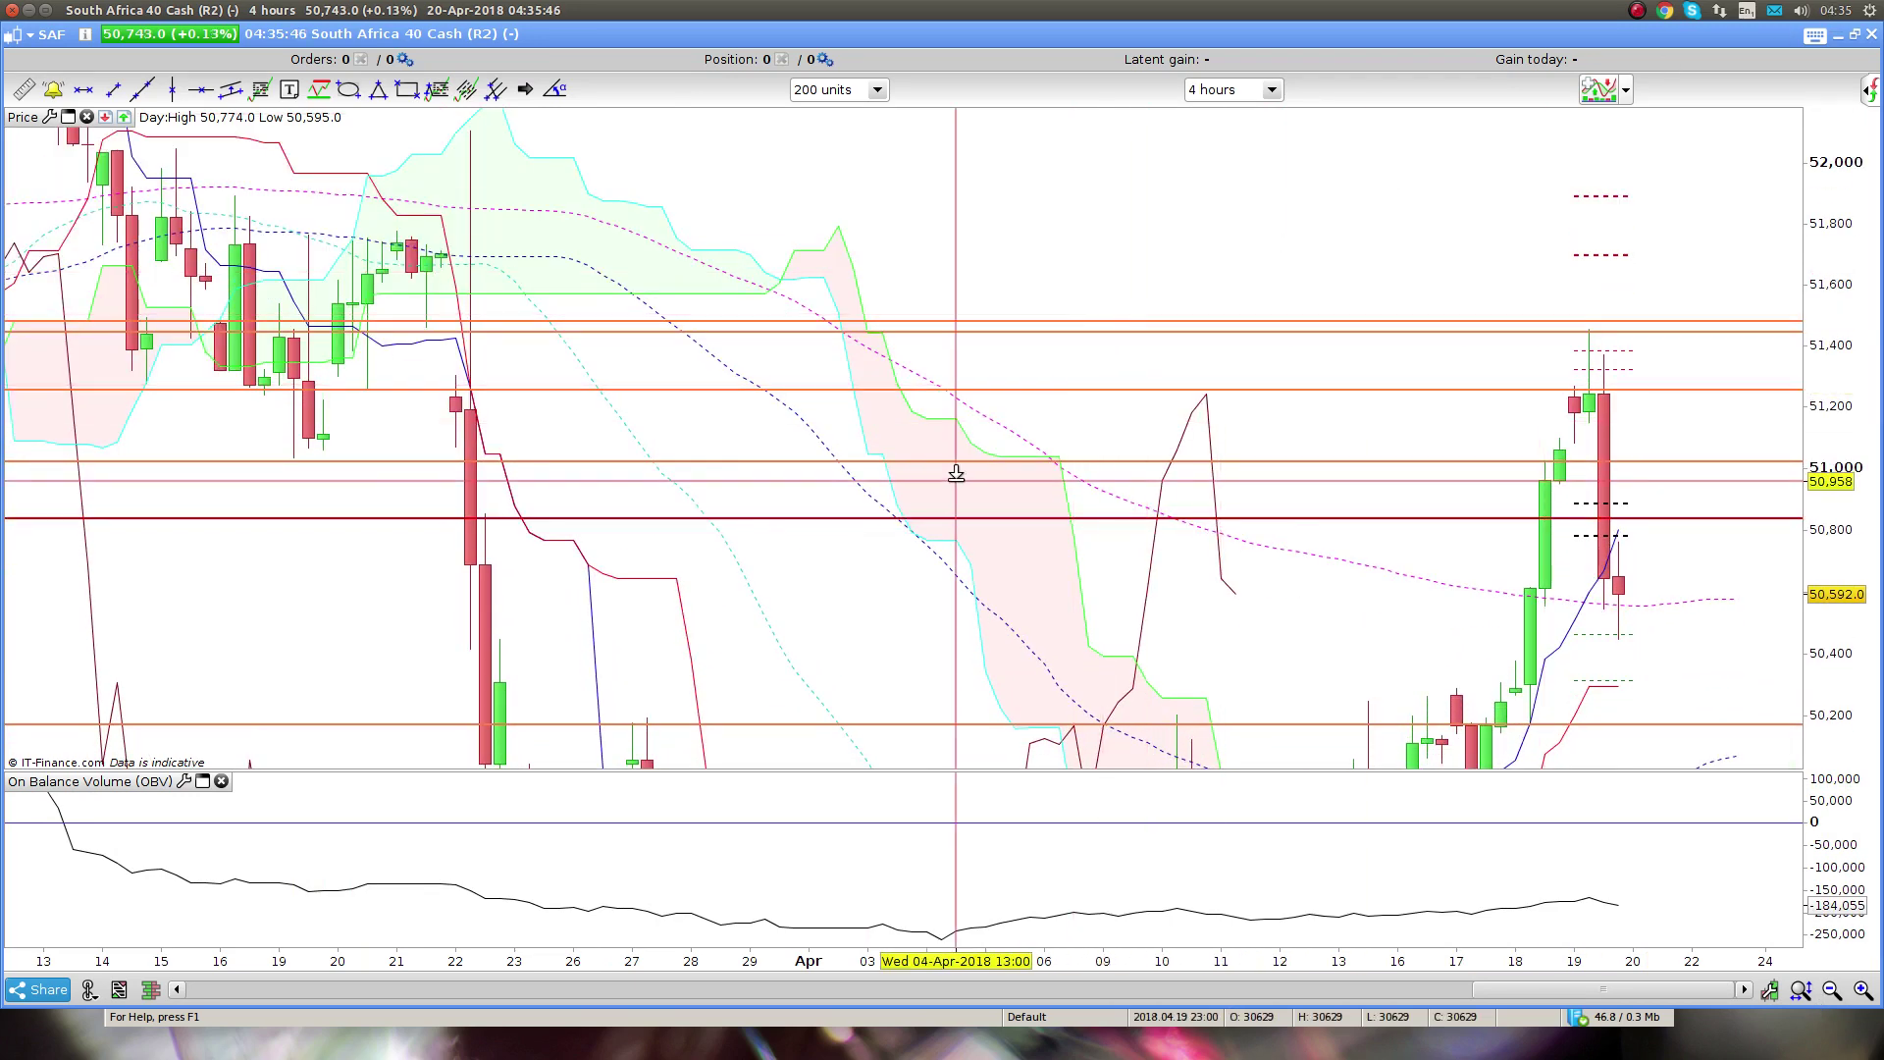
{"action": "right_click", "coordinate": [727, 332]}
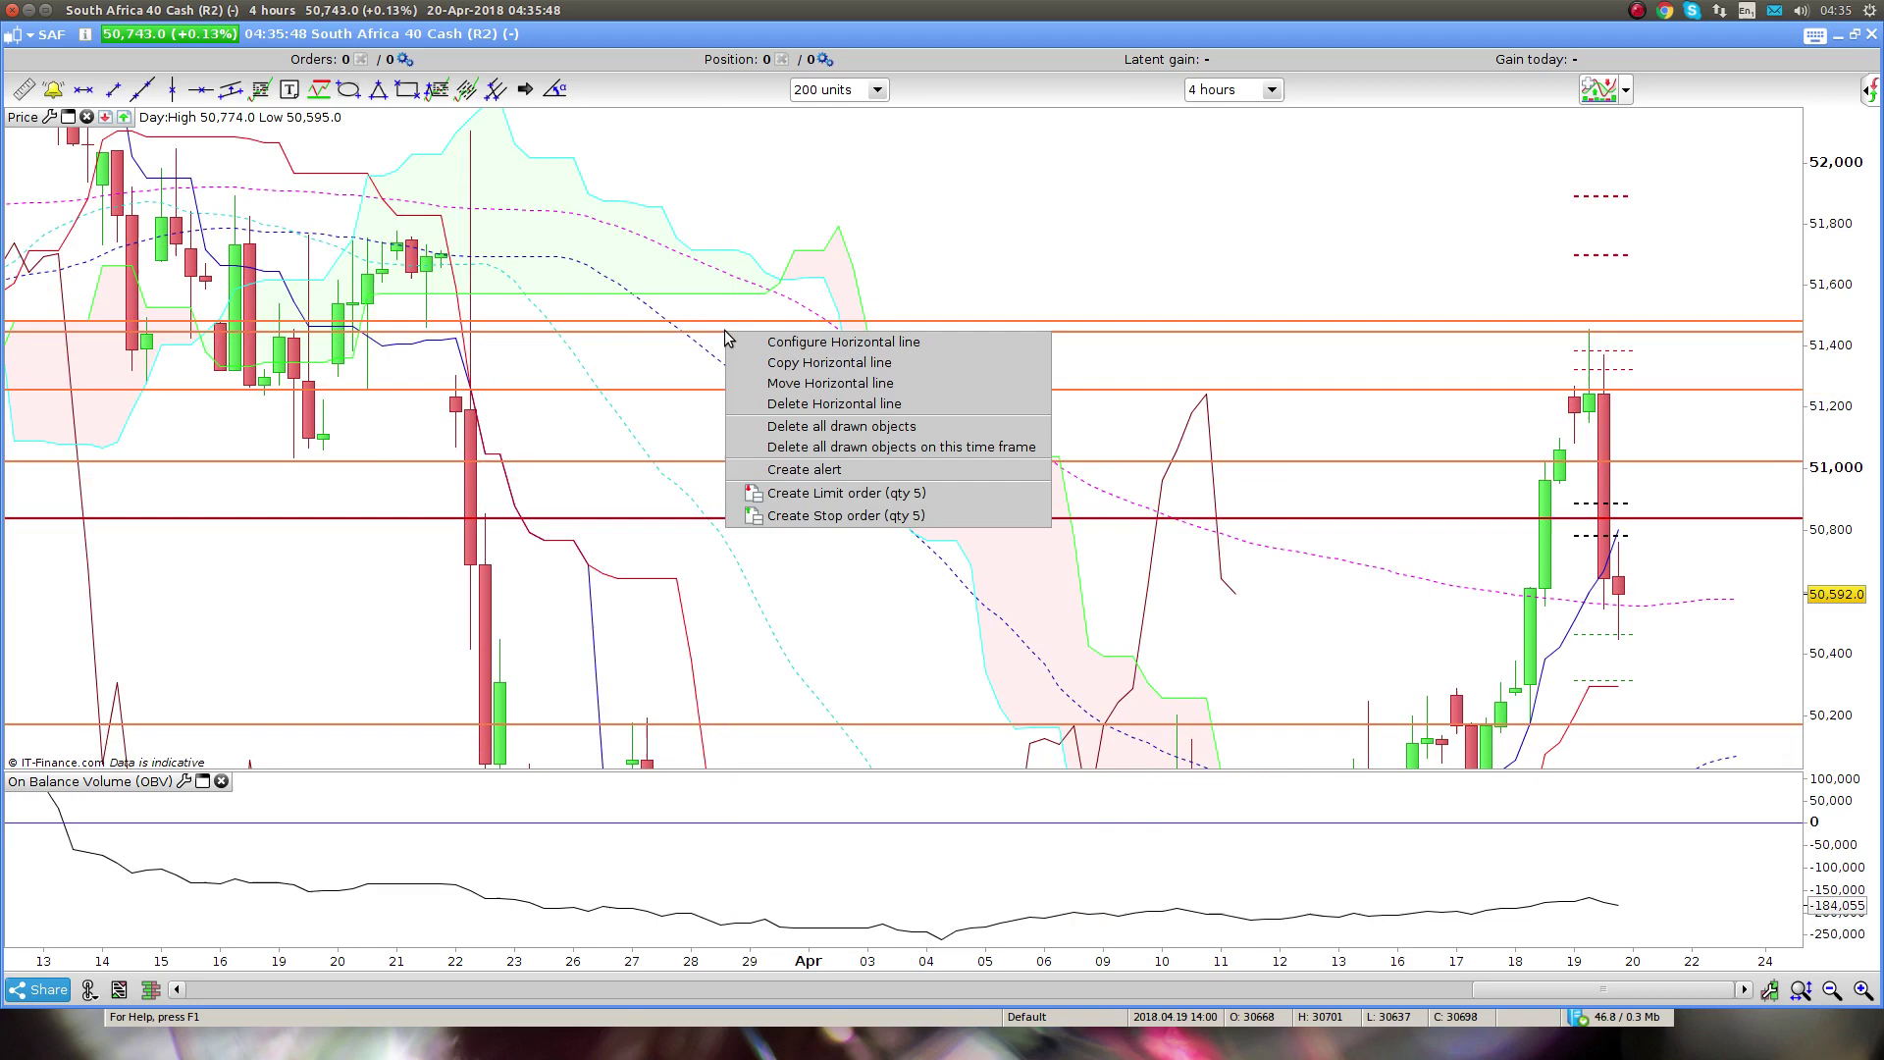
{"action": "left_click", "coordinate": [830, 383]}
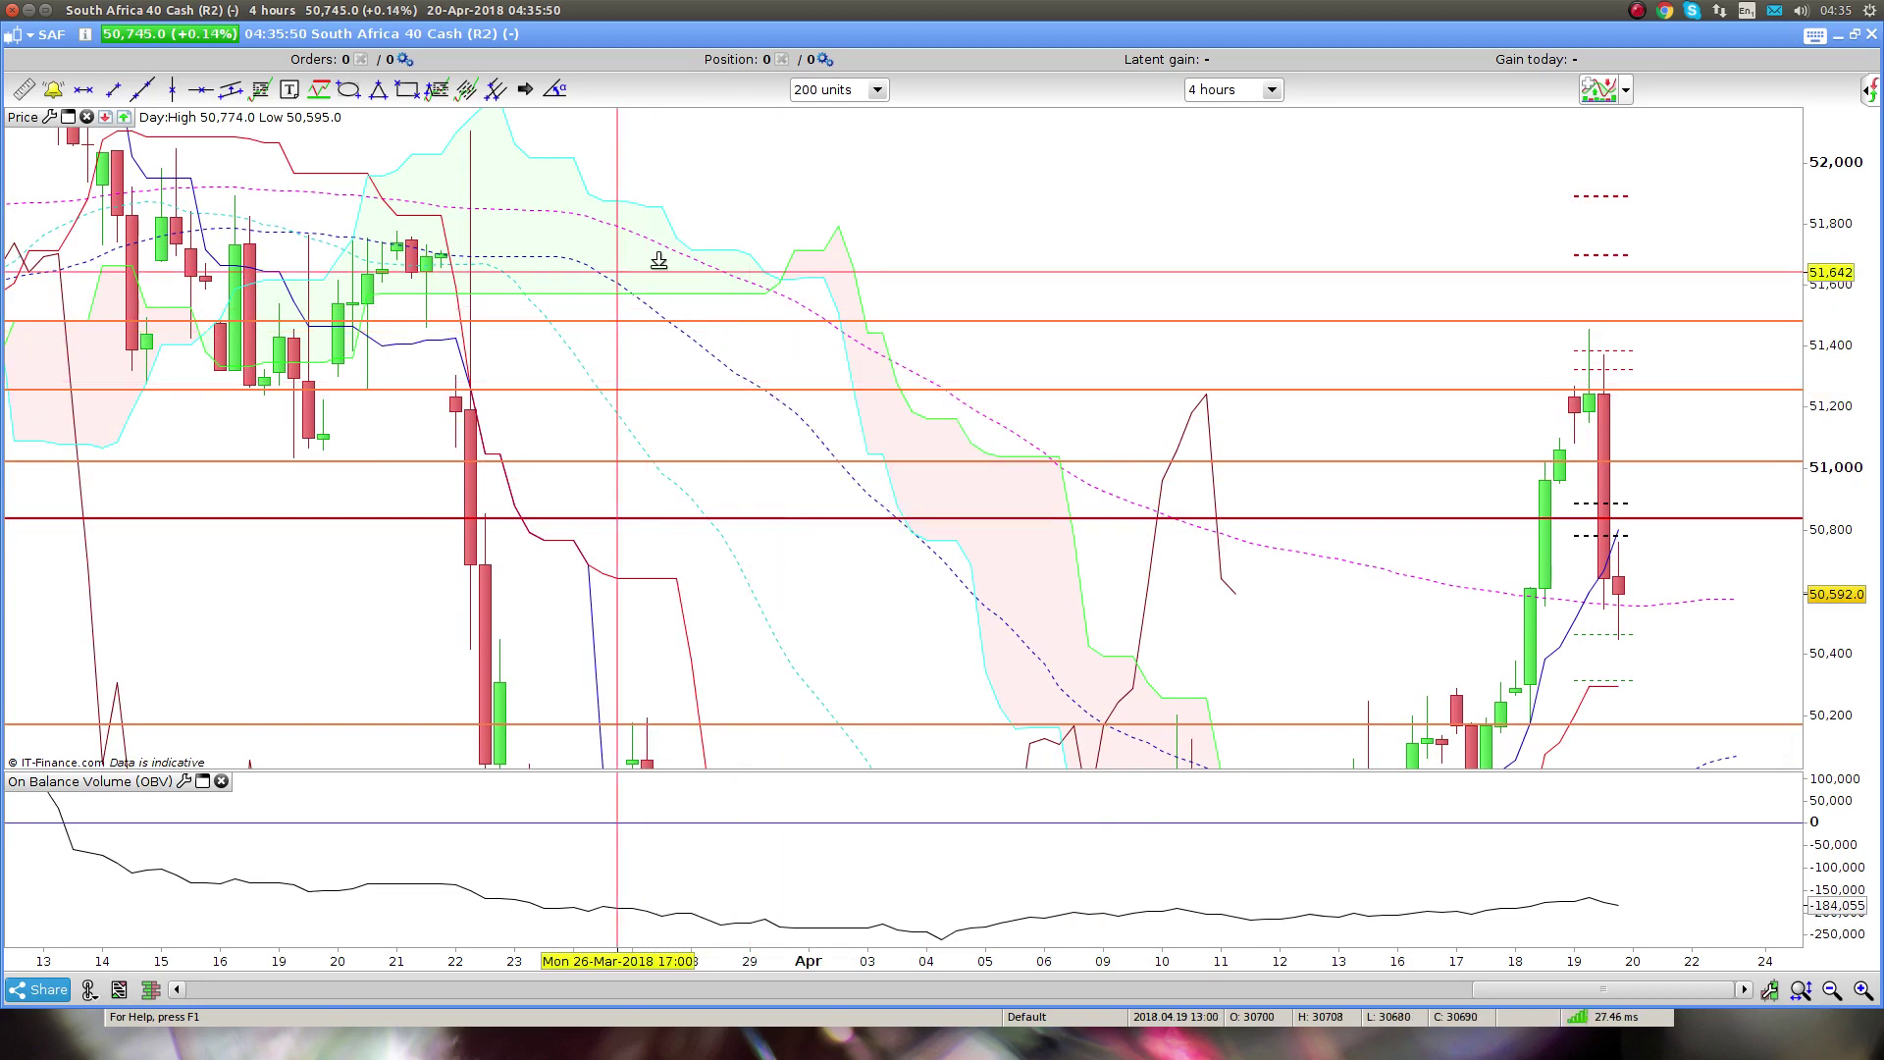
{"action": "left_click_drag", "start_coordinate": [660, 256], "coordinate": [757, 249]}
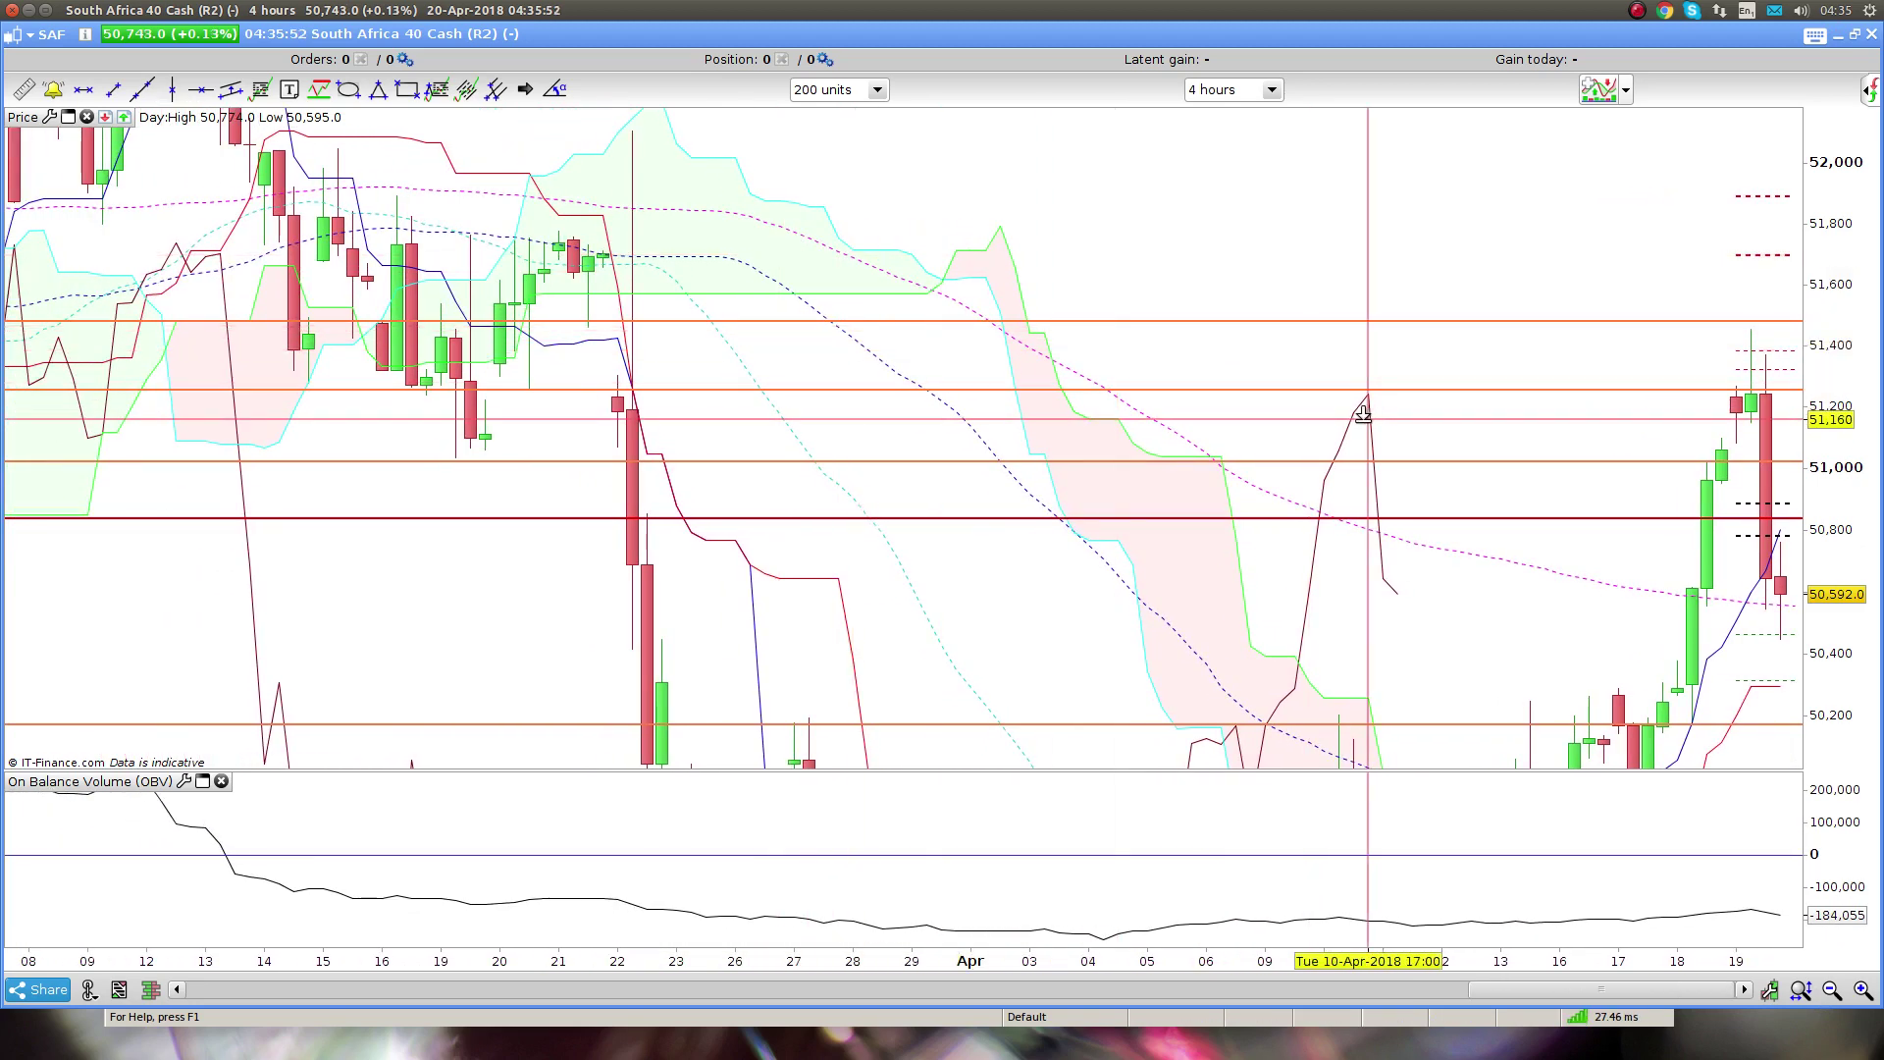
{"action": "left_click", "coordinate": [1690, 424]}
{"action": "left_click", "coordinate": [402, 446]}
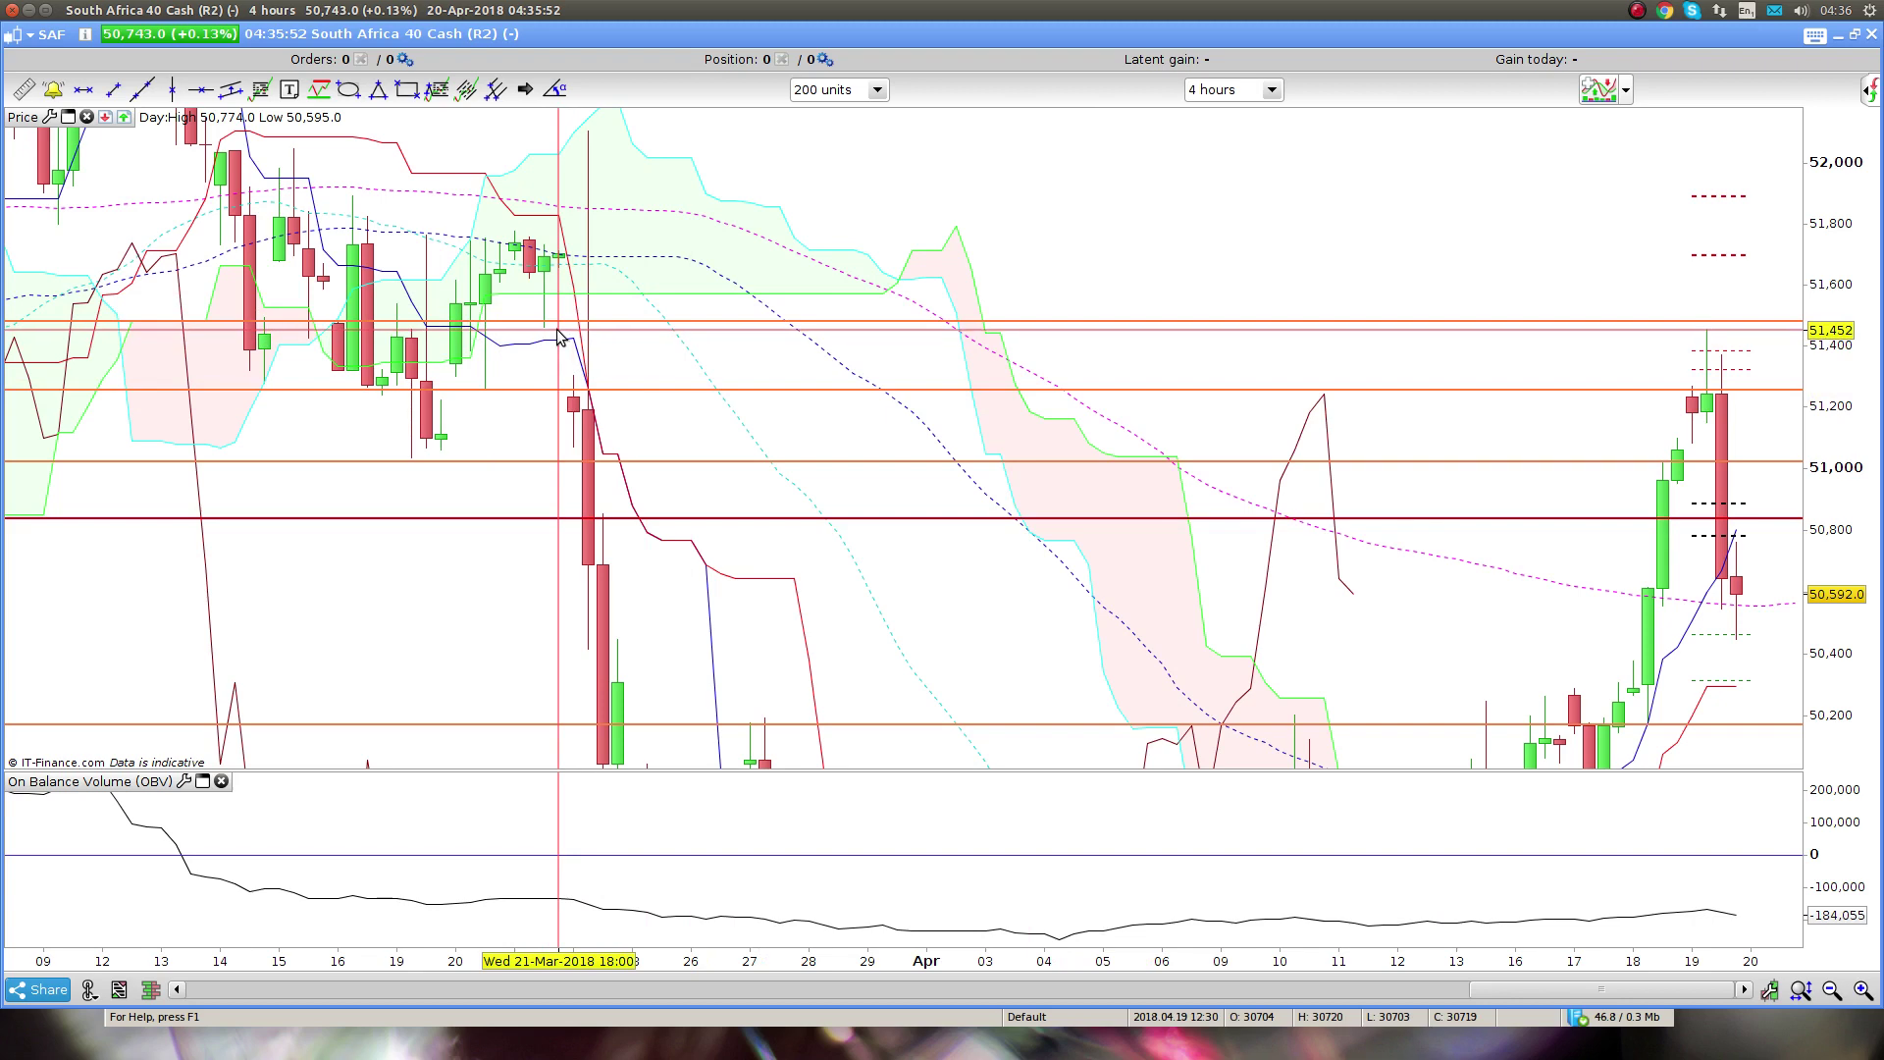
{"action": "left_click_drag", "start_coordinate": [1161, 399], "coordinate": [871, 392]}
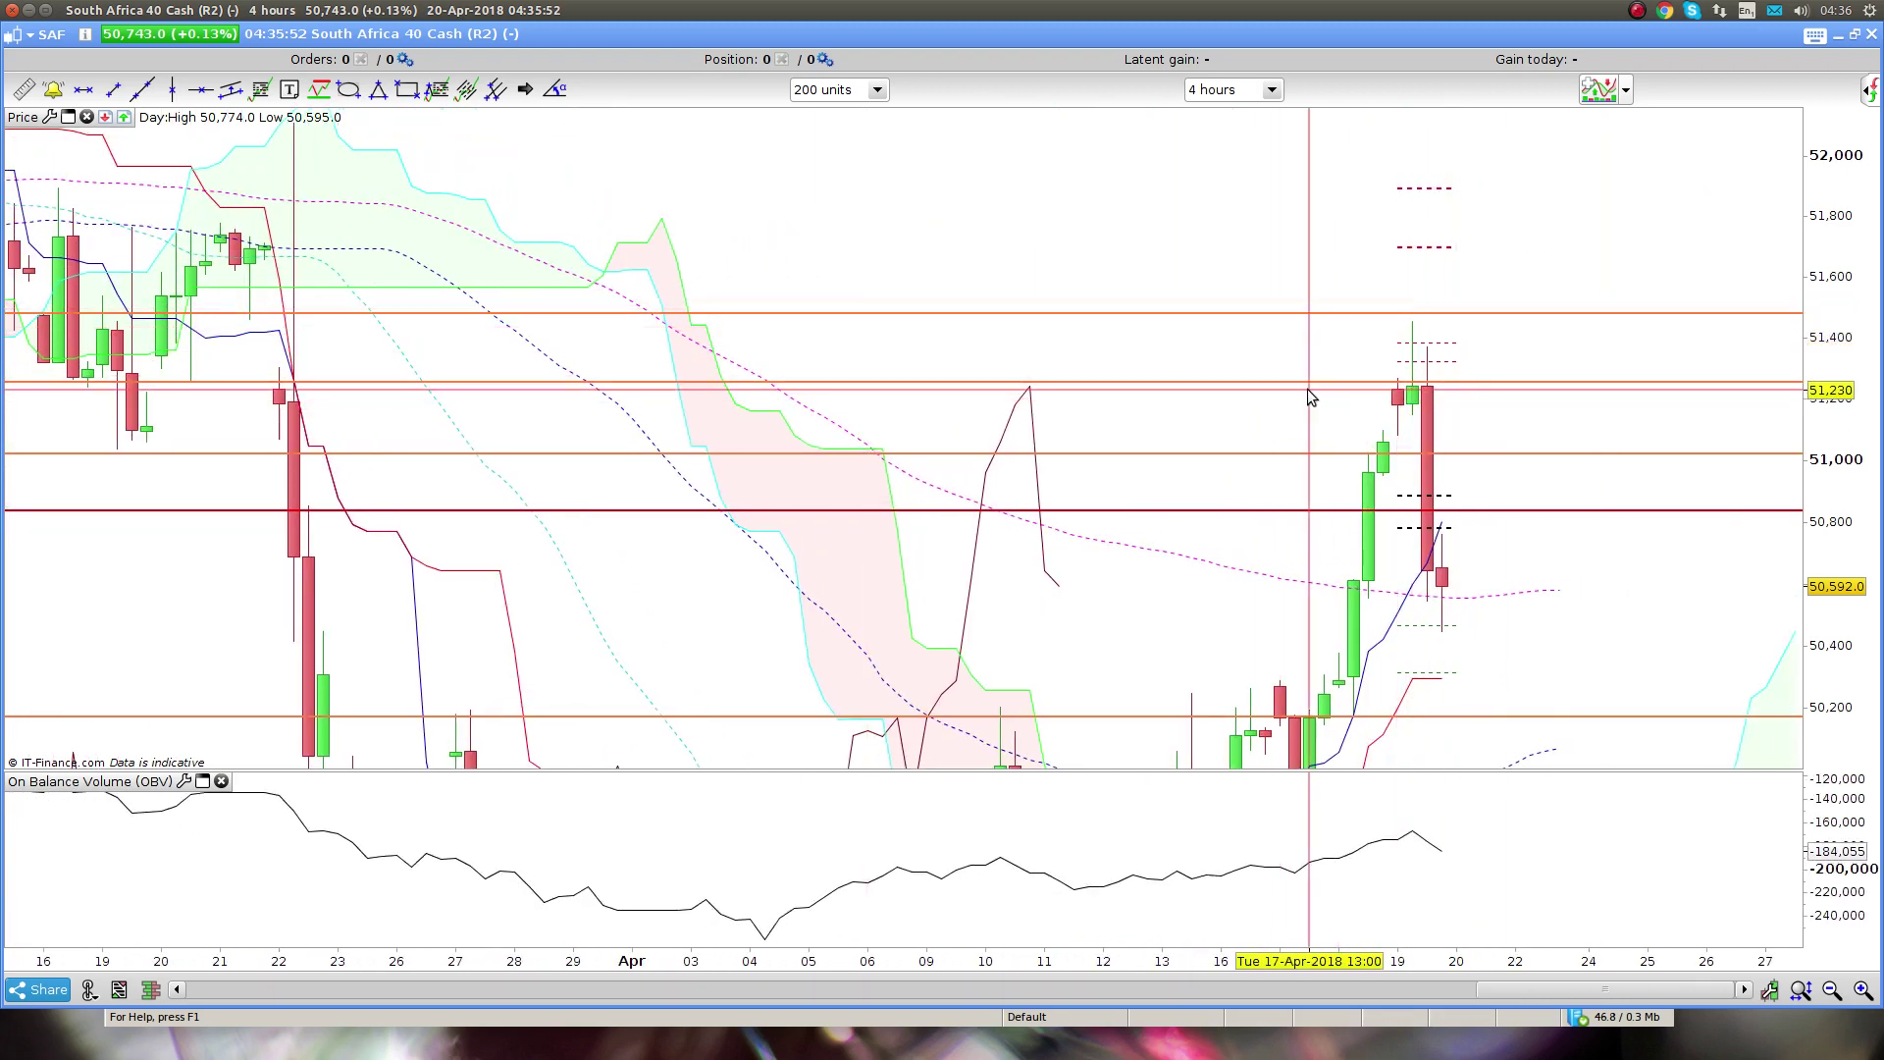
{"action": "left_click_drag", "start_coordinate": [1086, 511], "coordinate": [1085, 409]}
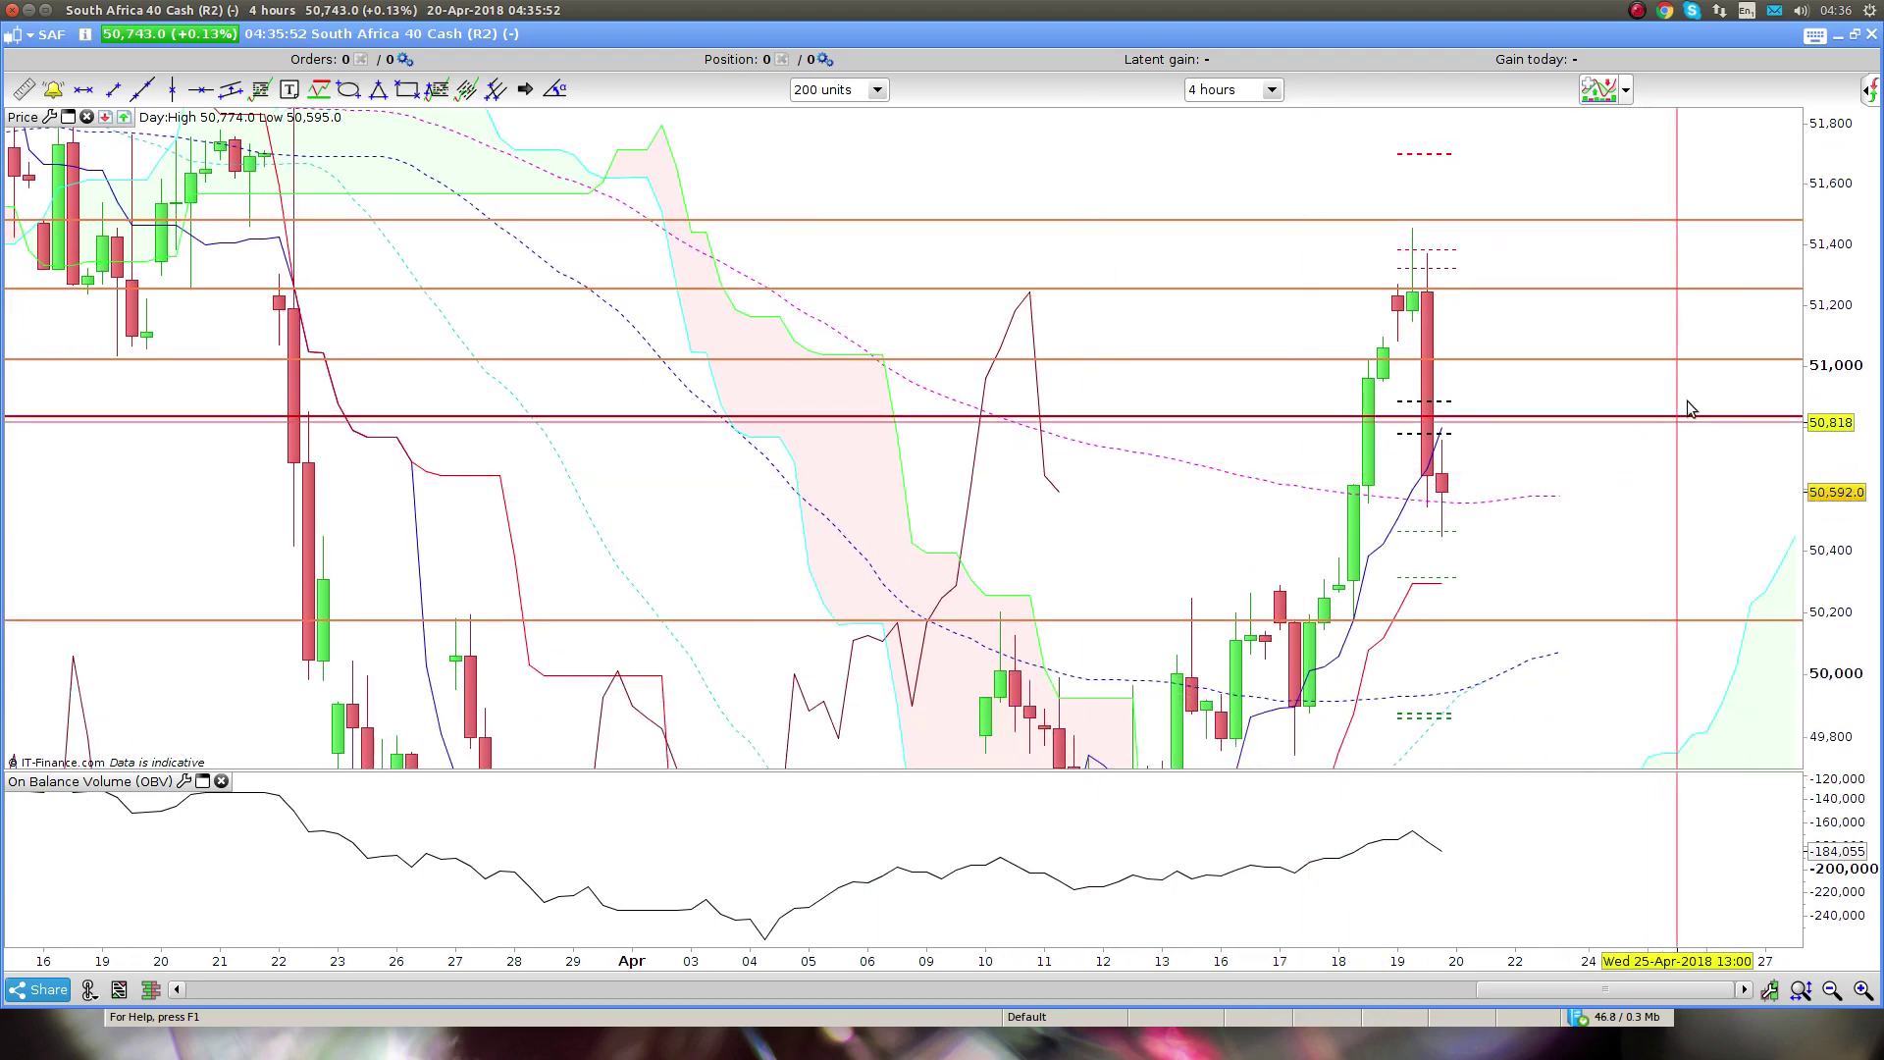
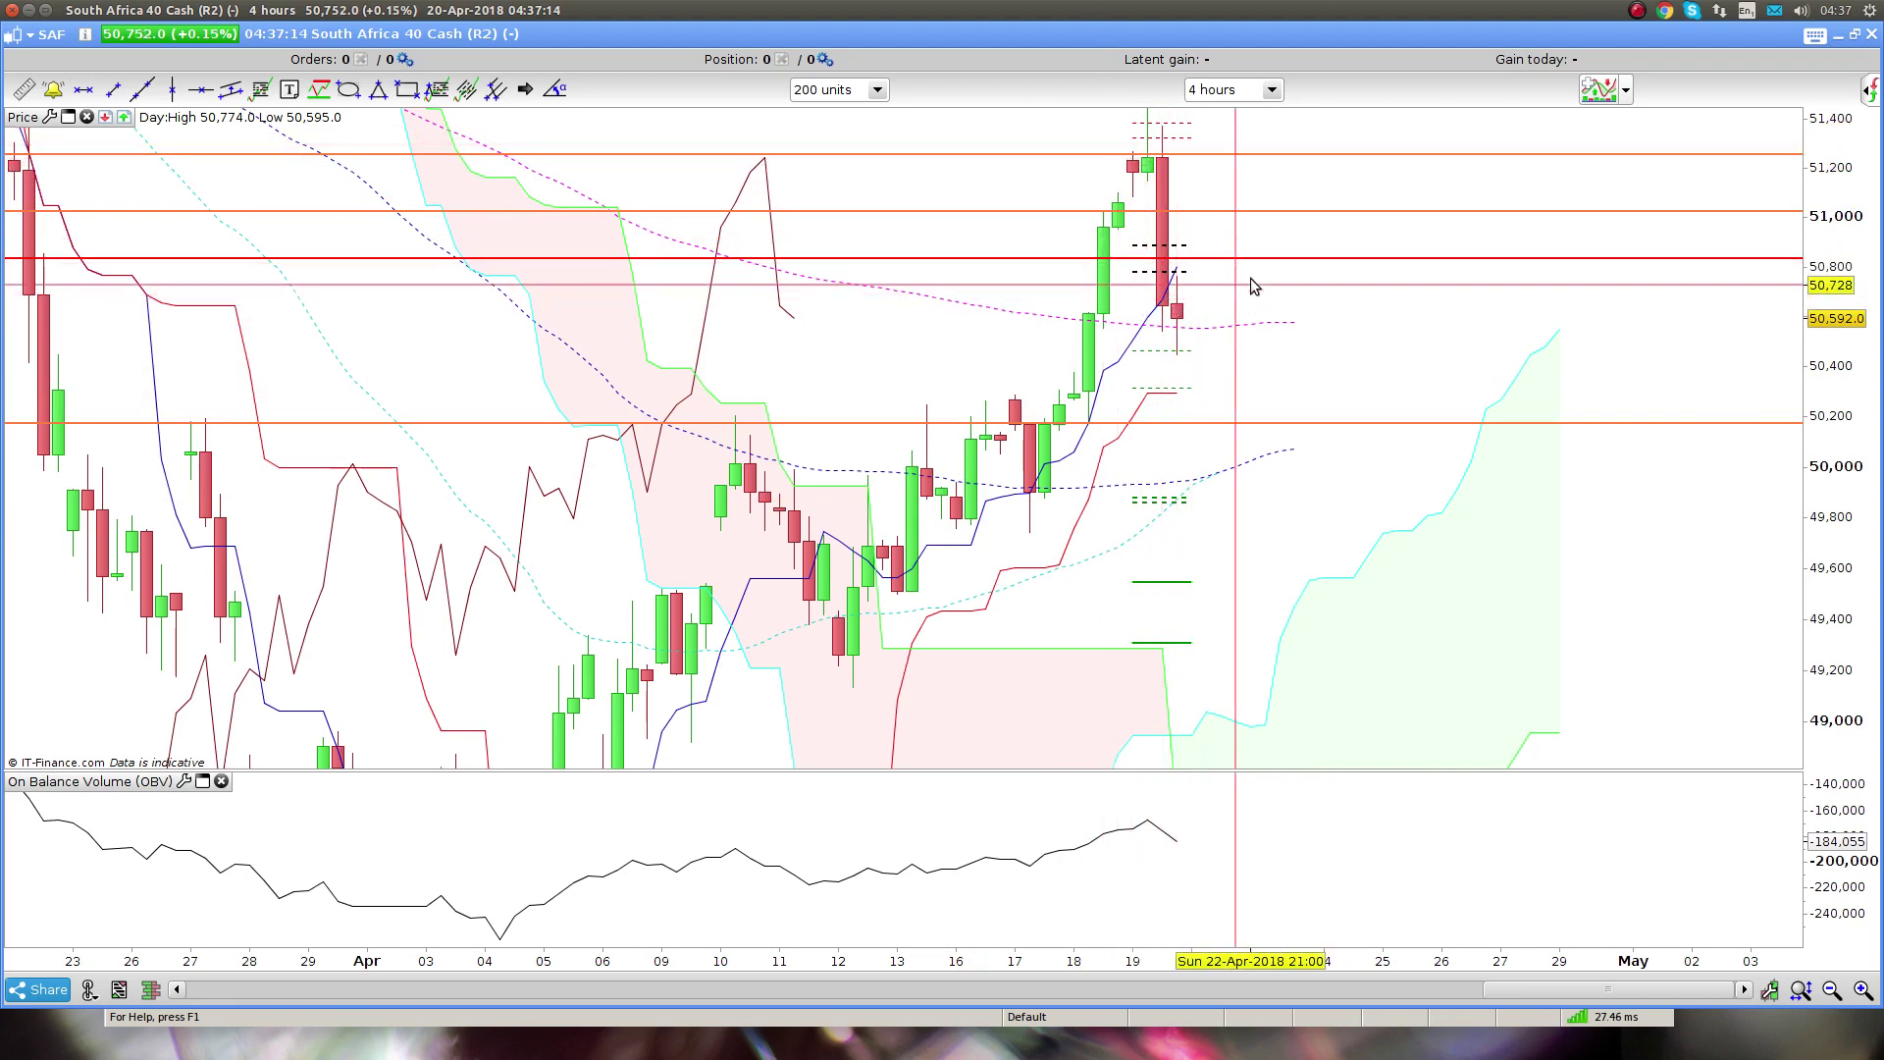
Set the chart's time frame to 1 hour
{"action": "left_click", "coordinate": [1271, 90]}
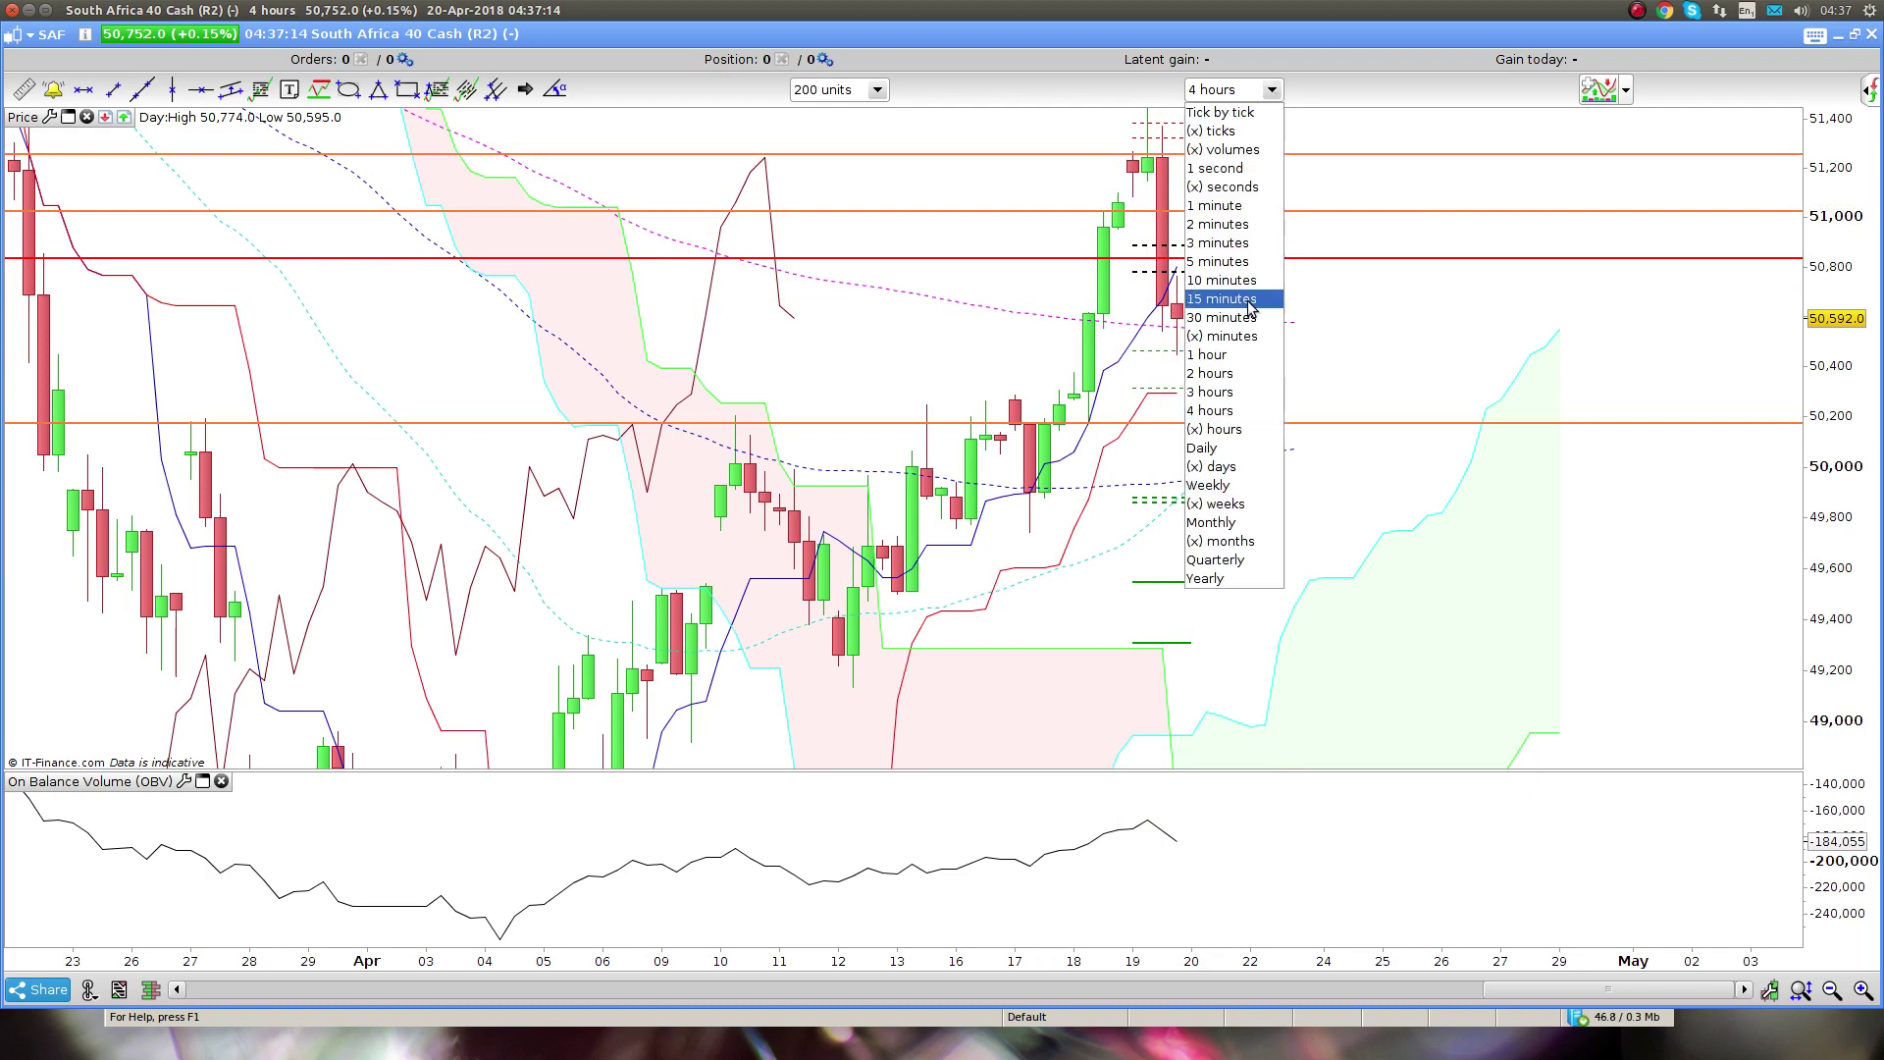
{"action": "left_click", "coordinate": [1227, 355]}
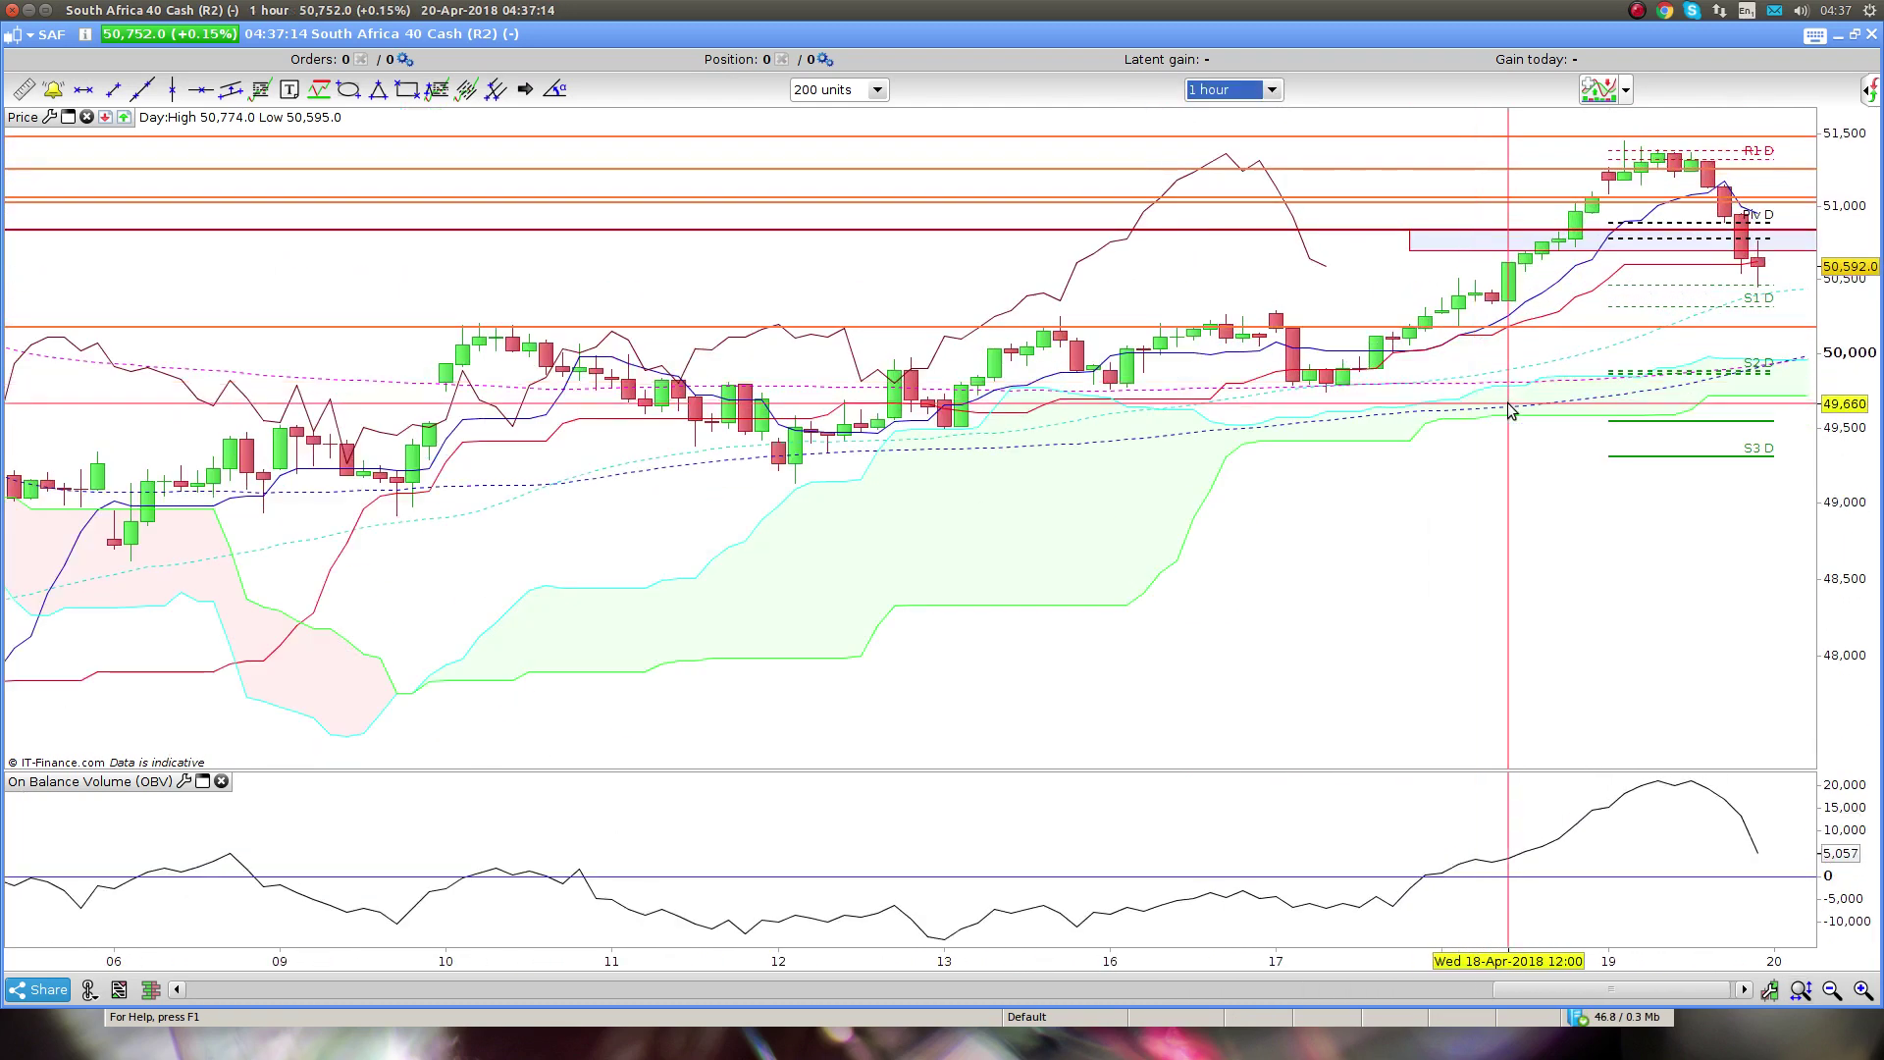
{"action": "left_click_drag", "start_coordinate": [1512, 410], "coordinate": [1190, 454]}
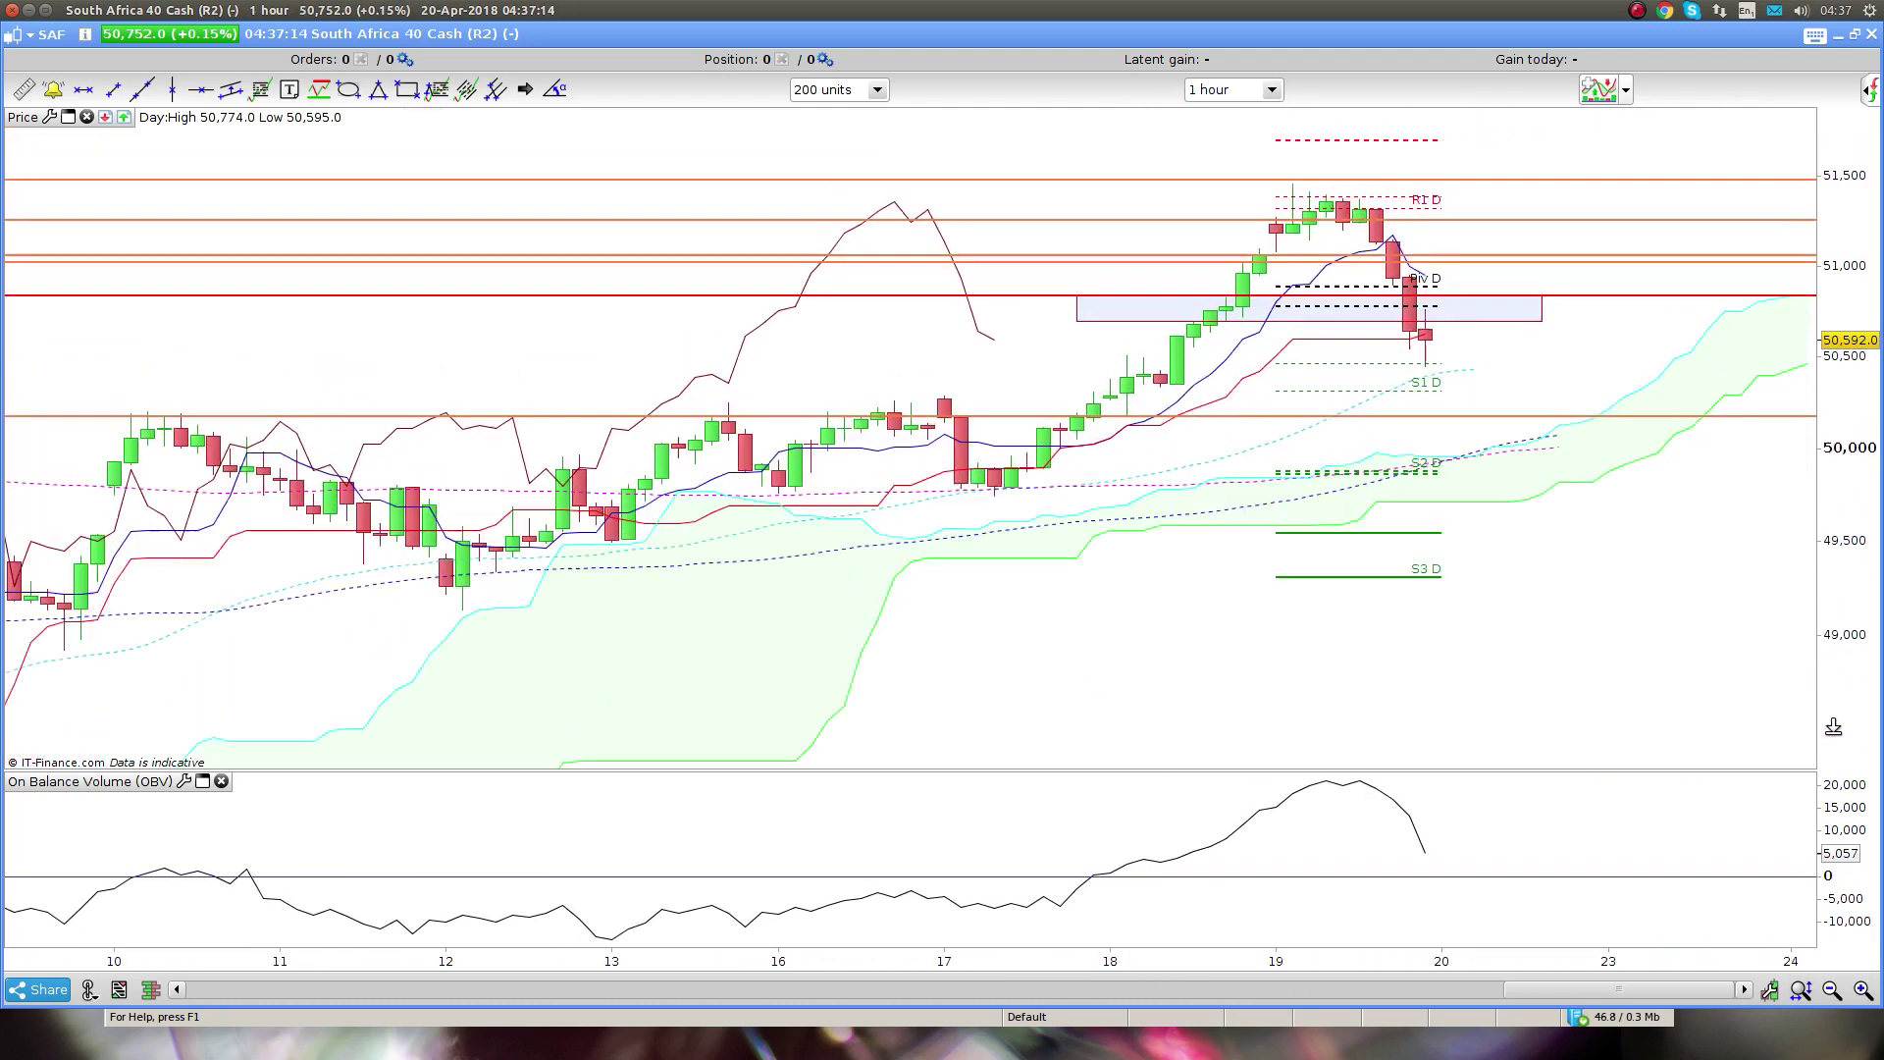
{"action": "left_click_drag", "start_coordinate": [1835, 707], "coordinate": [1835, 628]}
{"action": "left_click_drag", "start_coordinate": [1325, 589], "coordinate": [1101, 526]}
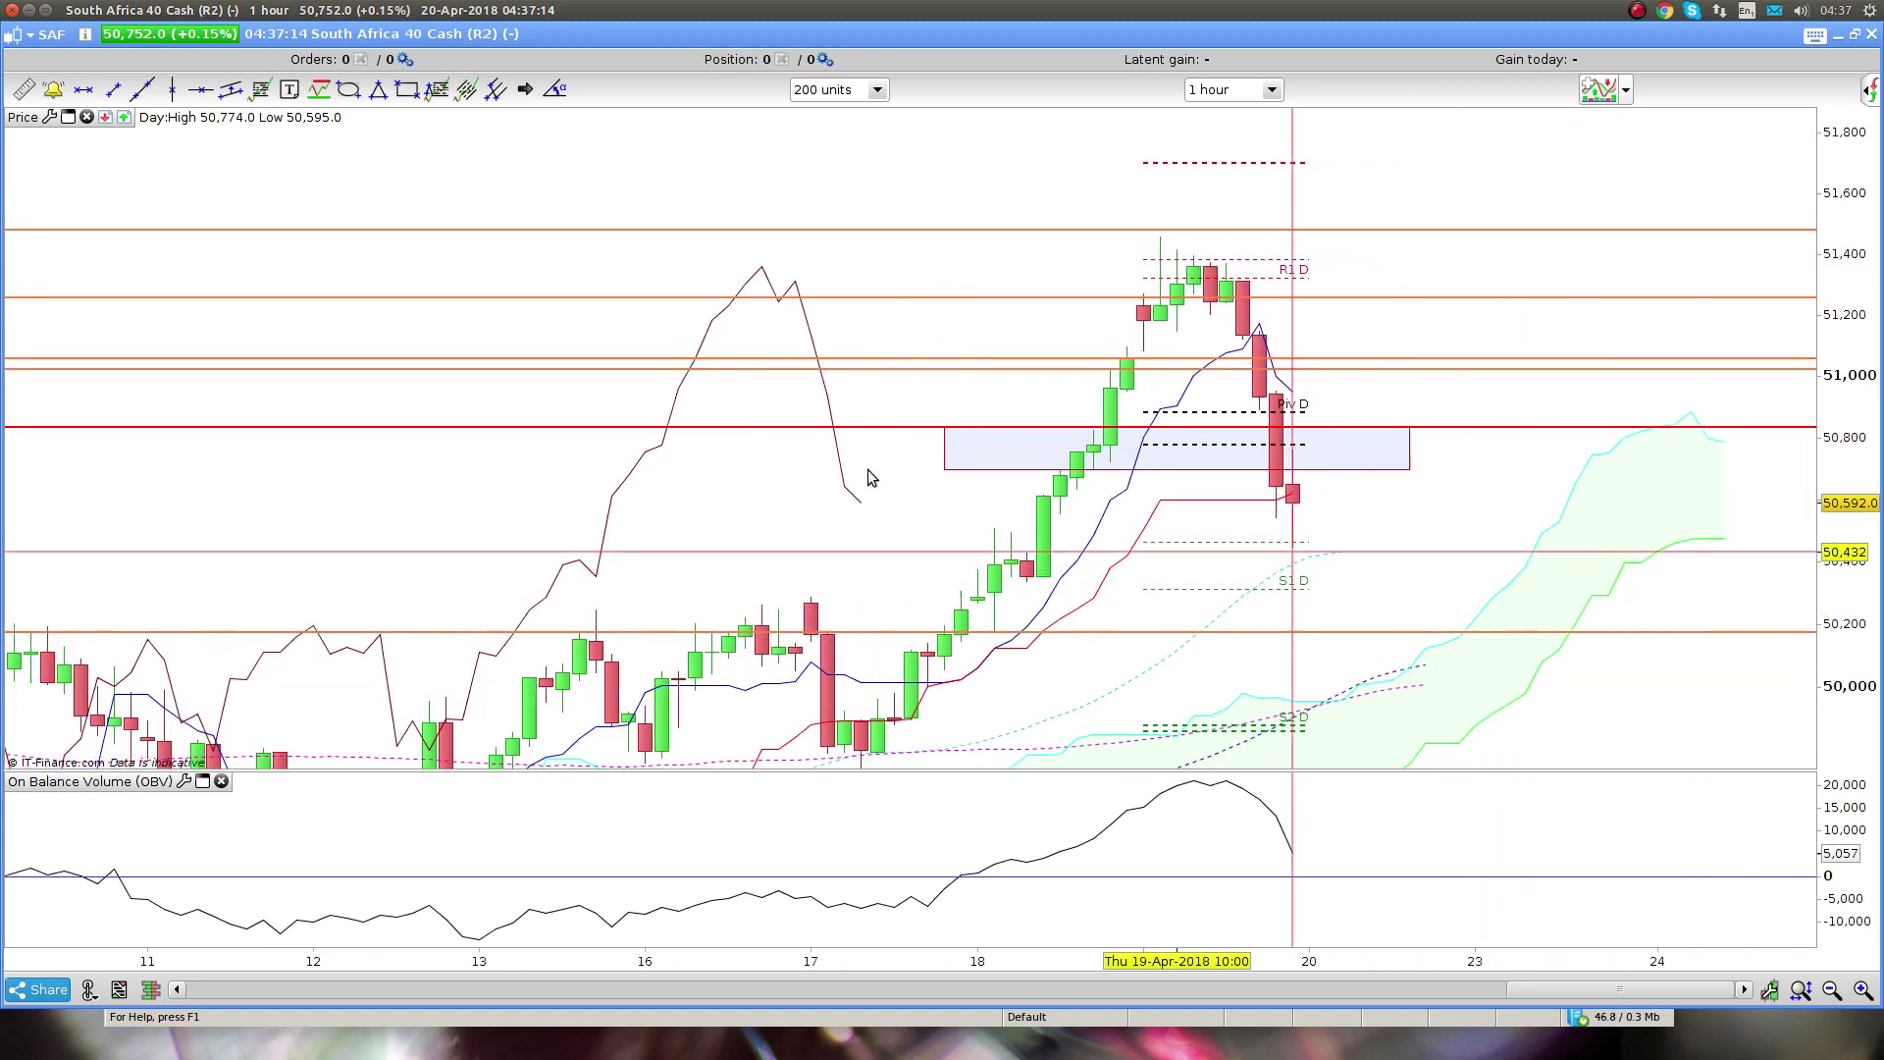
Delete the hourly horizontal line that lies just above the daily line near 51,000
{"action": "right_click", "coordinate": [887, 366]}
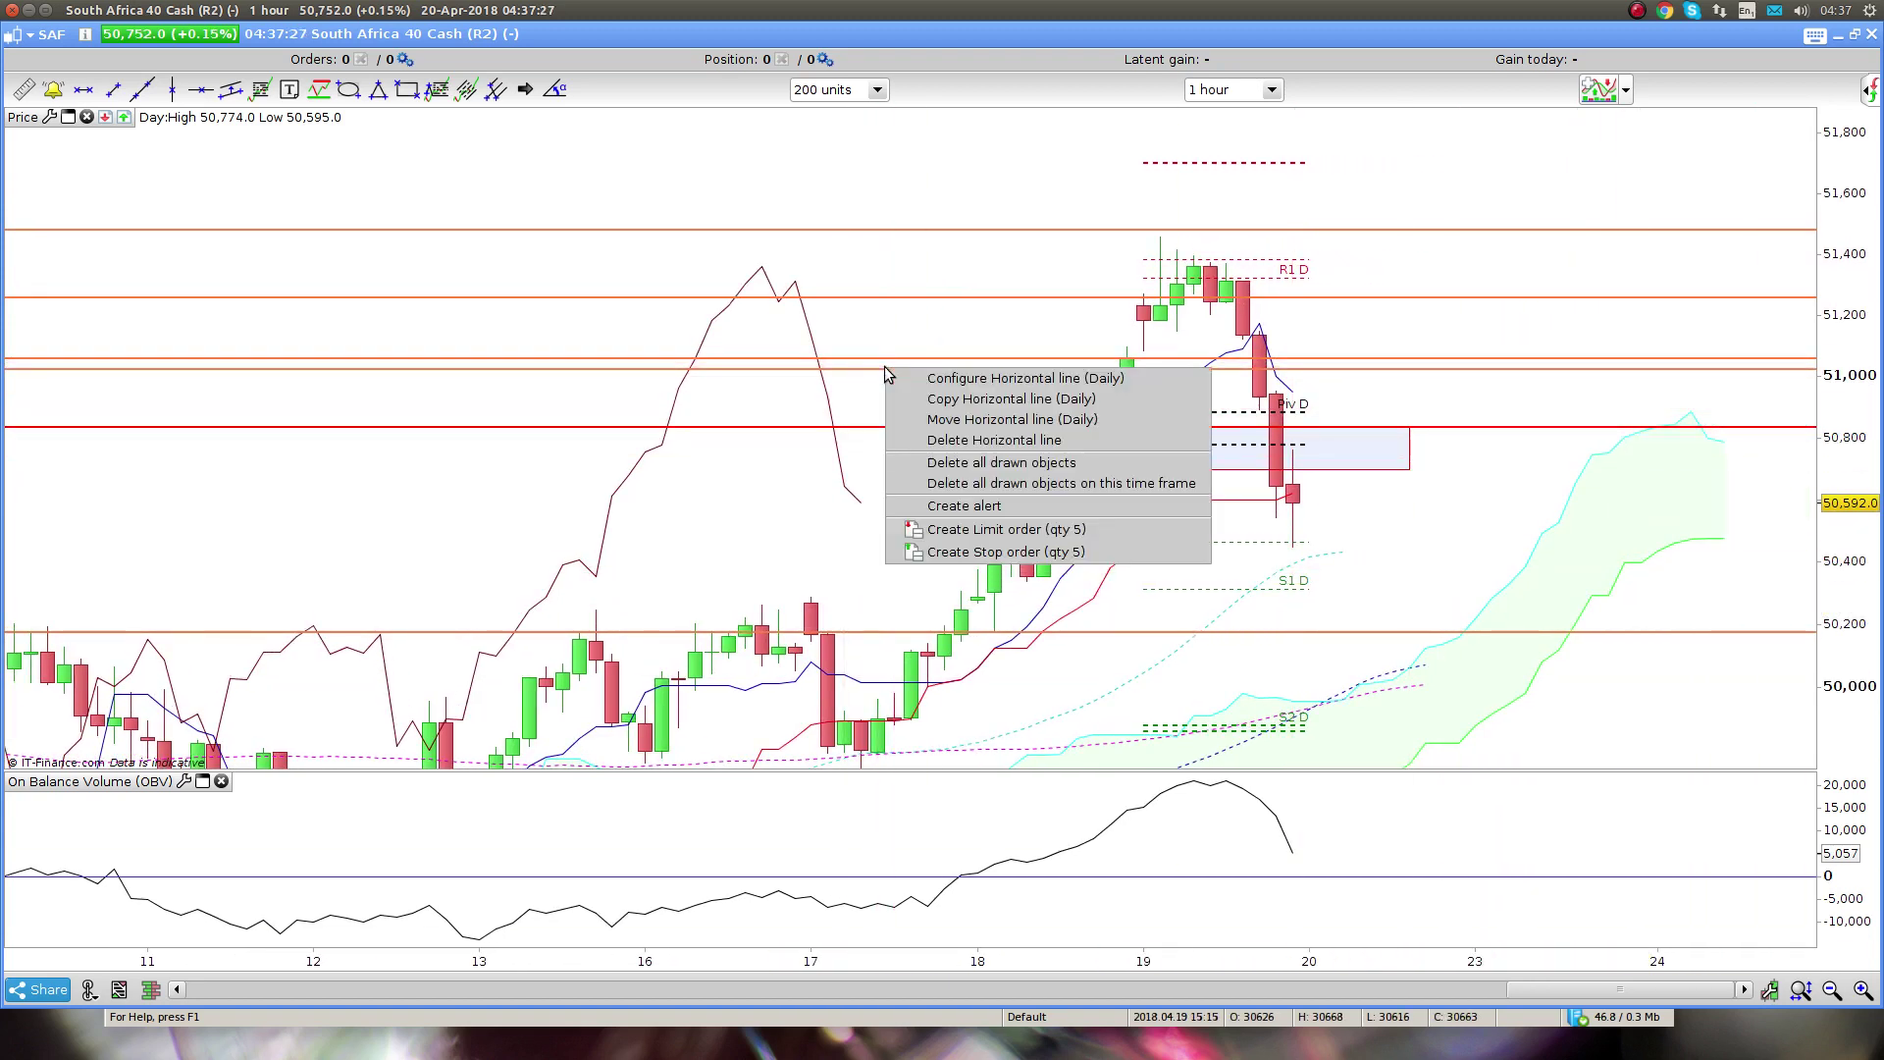
{"action": "right_click", "coordinate": [888, 351]}
{"action": "right_click", "coordinate": [887, 355]}
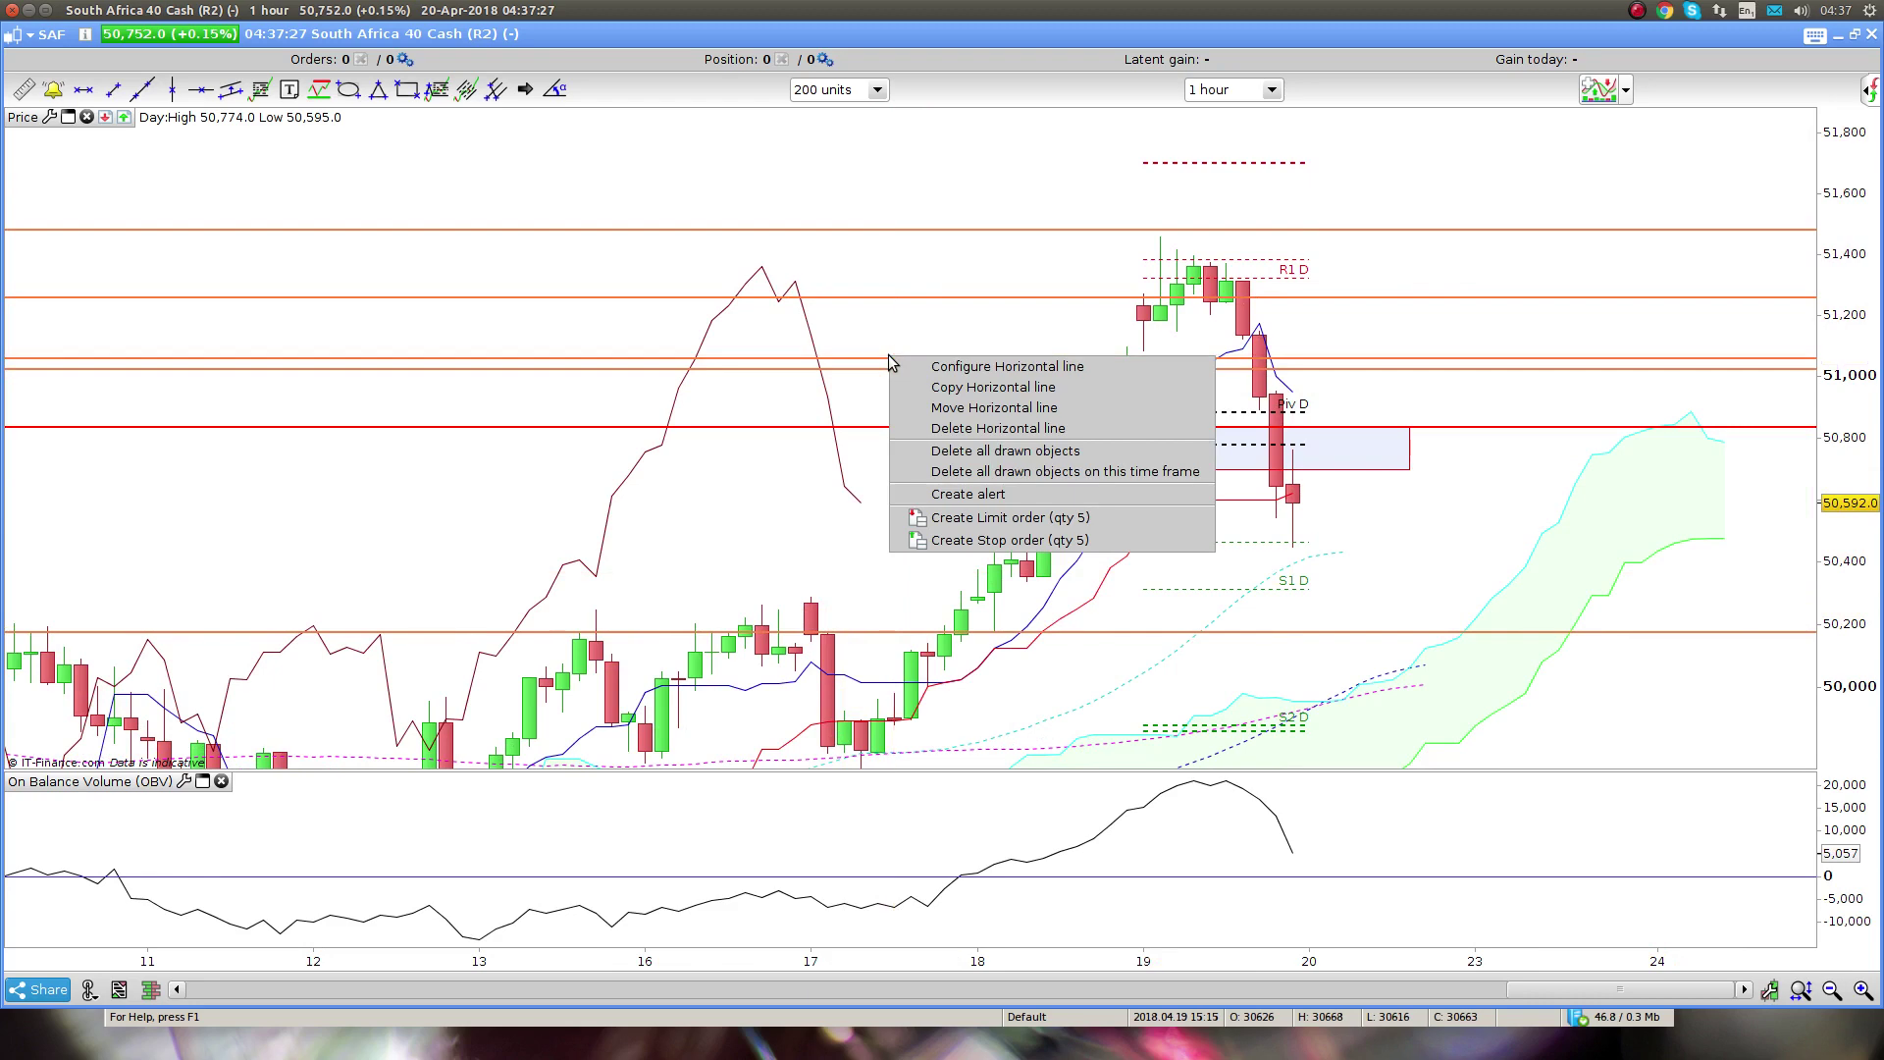
{"action": "left_click", "coordinate": [940, 439]}
{"action": "left_click_drag", "start_coordinate": [937, 543], "coordinate": [707, 524]}
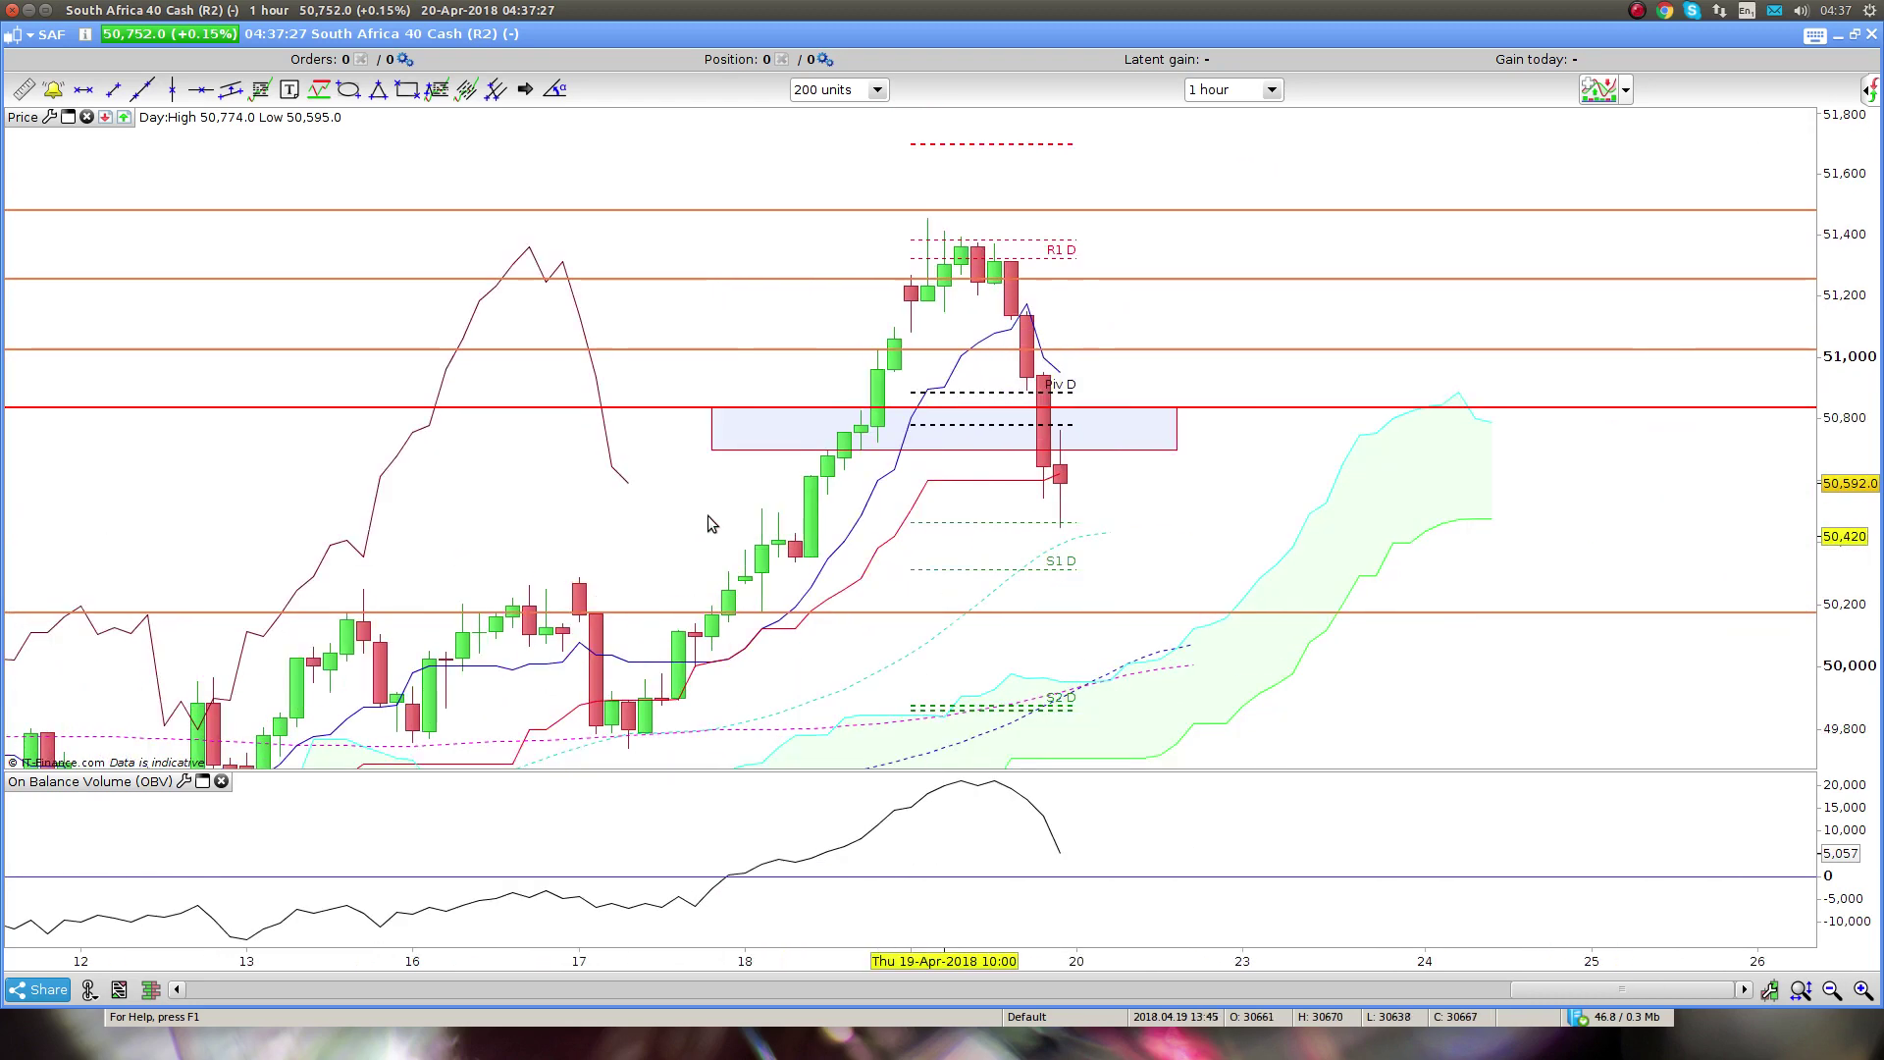
Draw two short horizontal segments across the 18 to 20 April candles, at about 50,500 and 50,435
{"action": "left_click_drag", "start_coordinate": [852, 437], "coordinate": [1191, 530]}
{"action": "scroll", "coordinate": [1191, 530], "scroll_direction": "down", "scroll_amount": 1}
{"action": "scroll", "coordinate": [1190, 530], "scroll_direction": "down", "scroll_amount": 2}
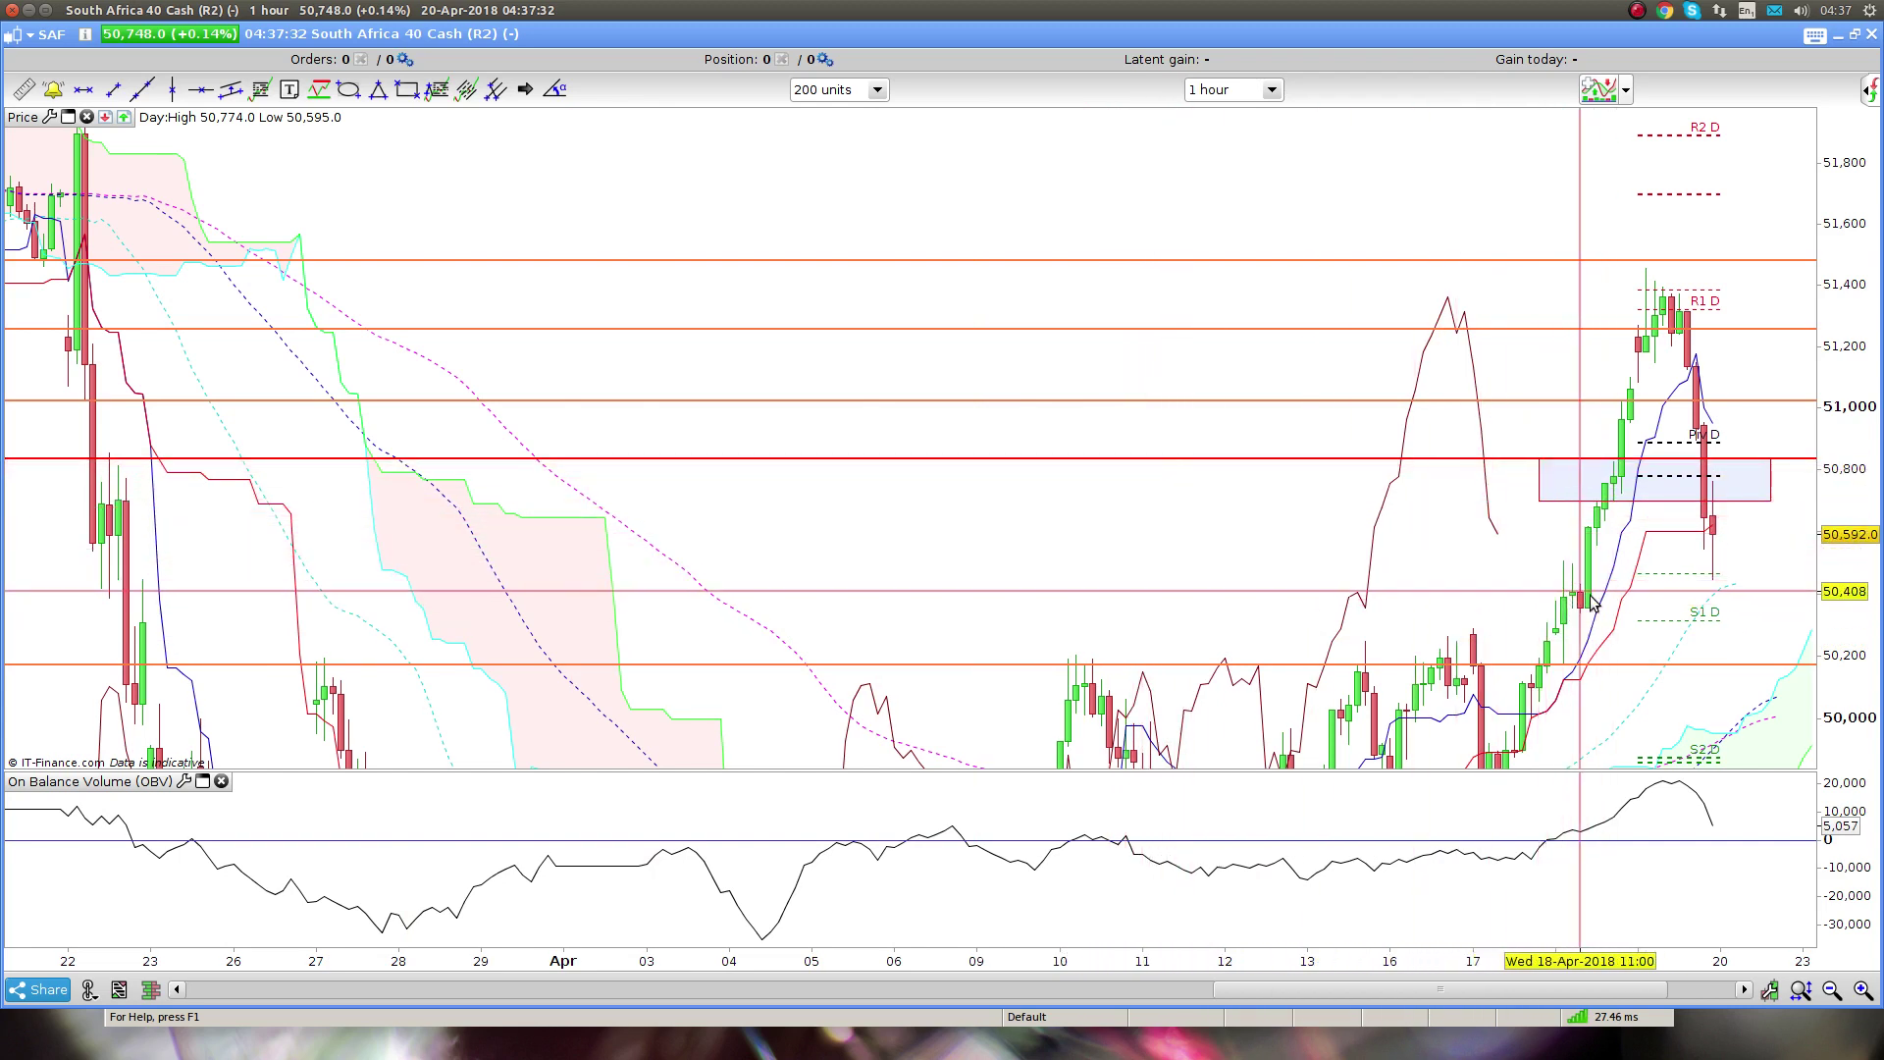
{"action": "left_click_drag", "start_coordinate": [1250, 534], "coordinate": [836, 534]}
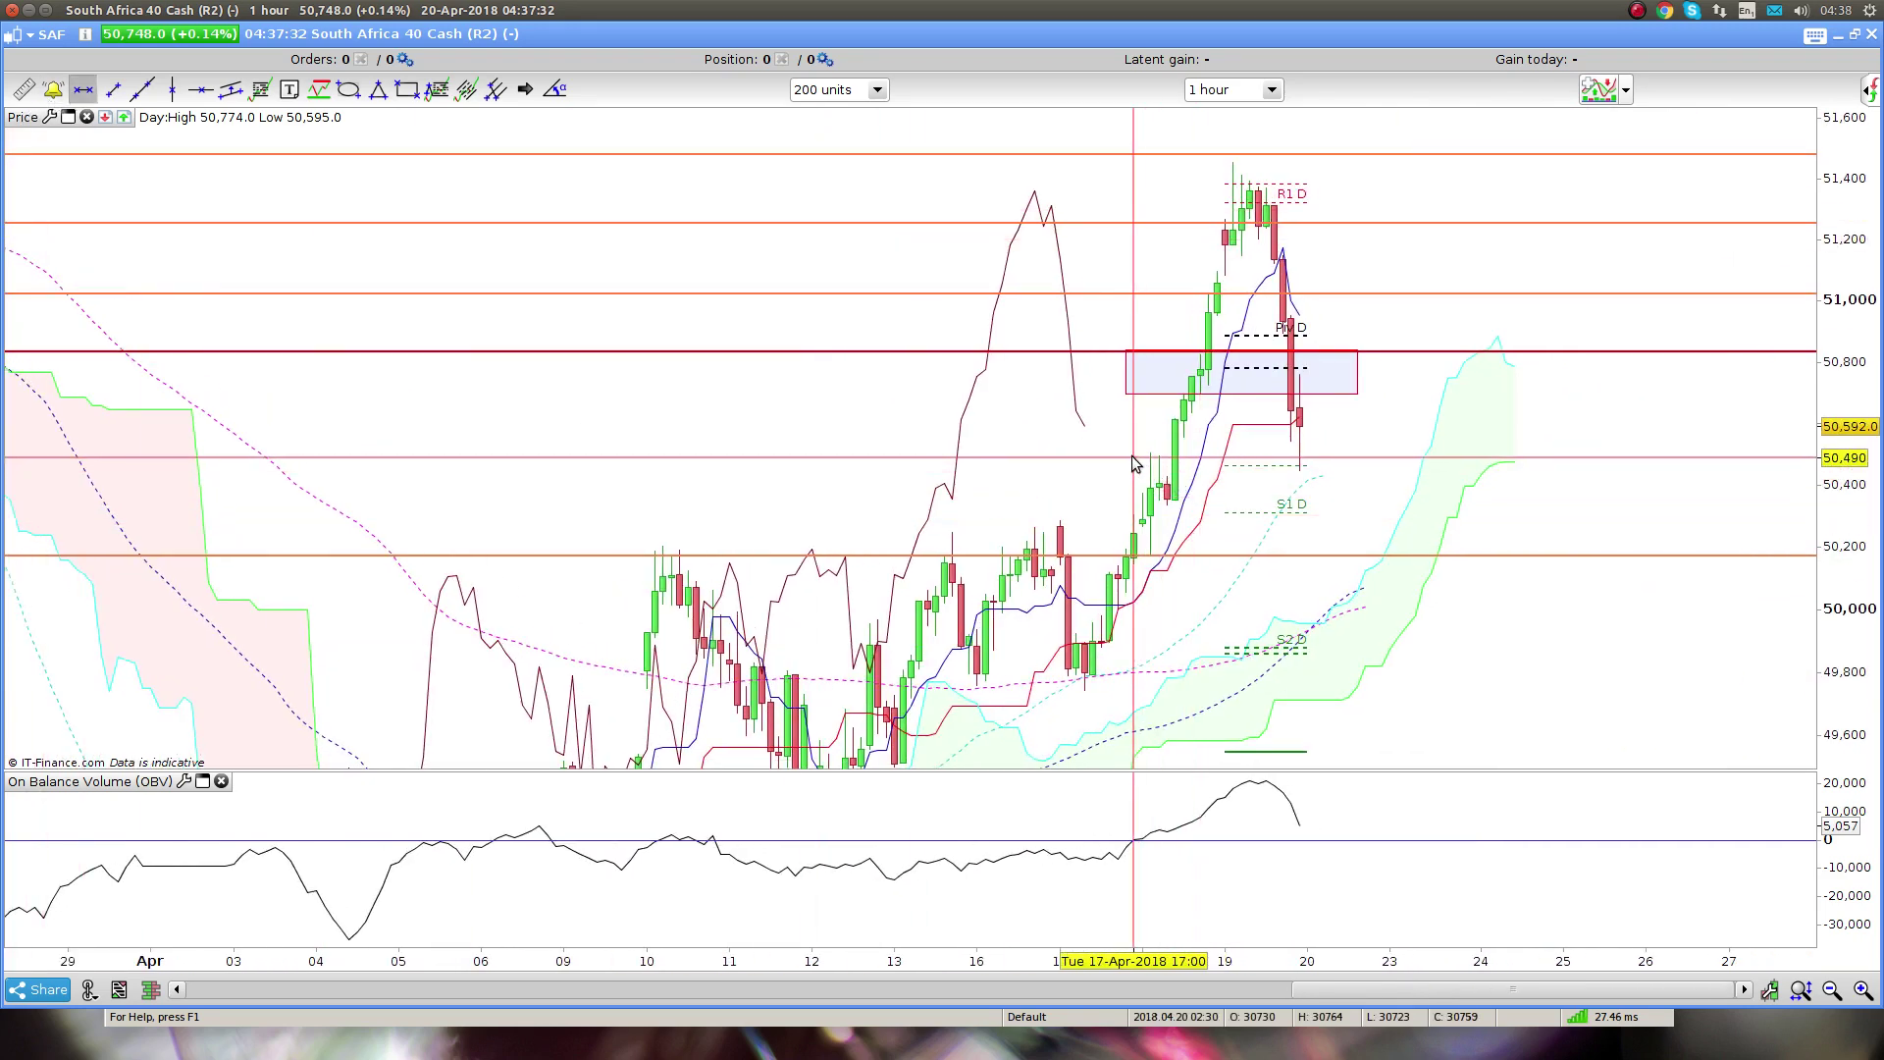
{"action": "left_click_drag", "start_coordinate": [1134, 459], "coordinate": [1382, 460]}
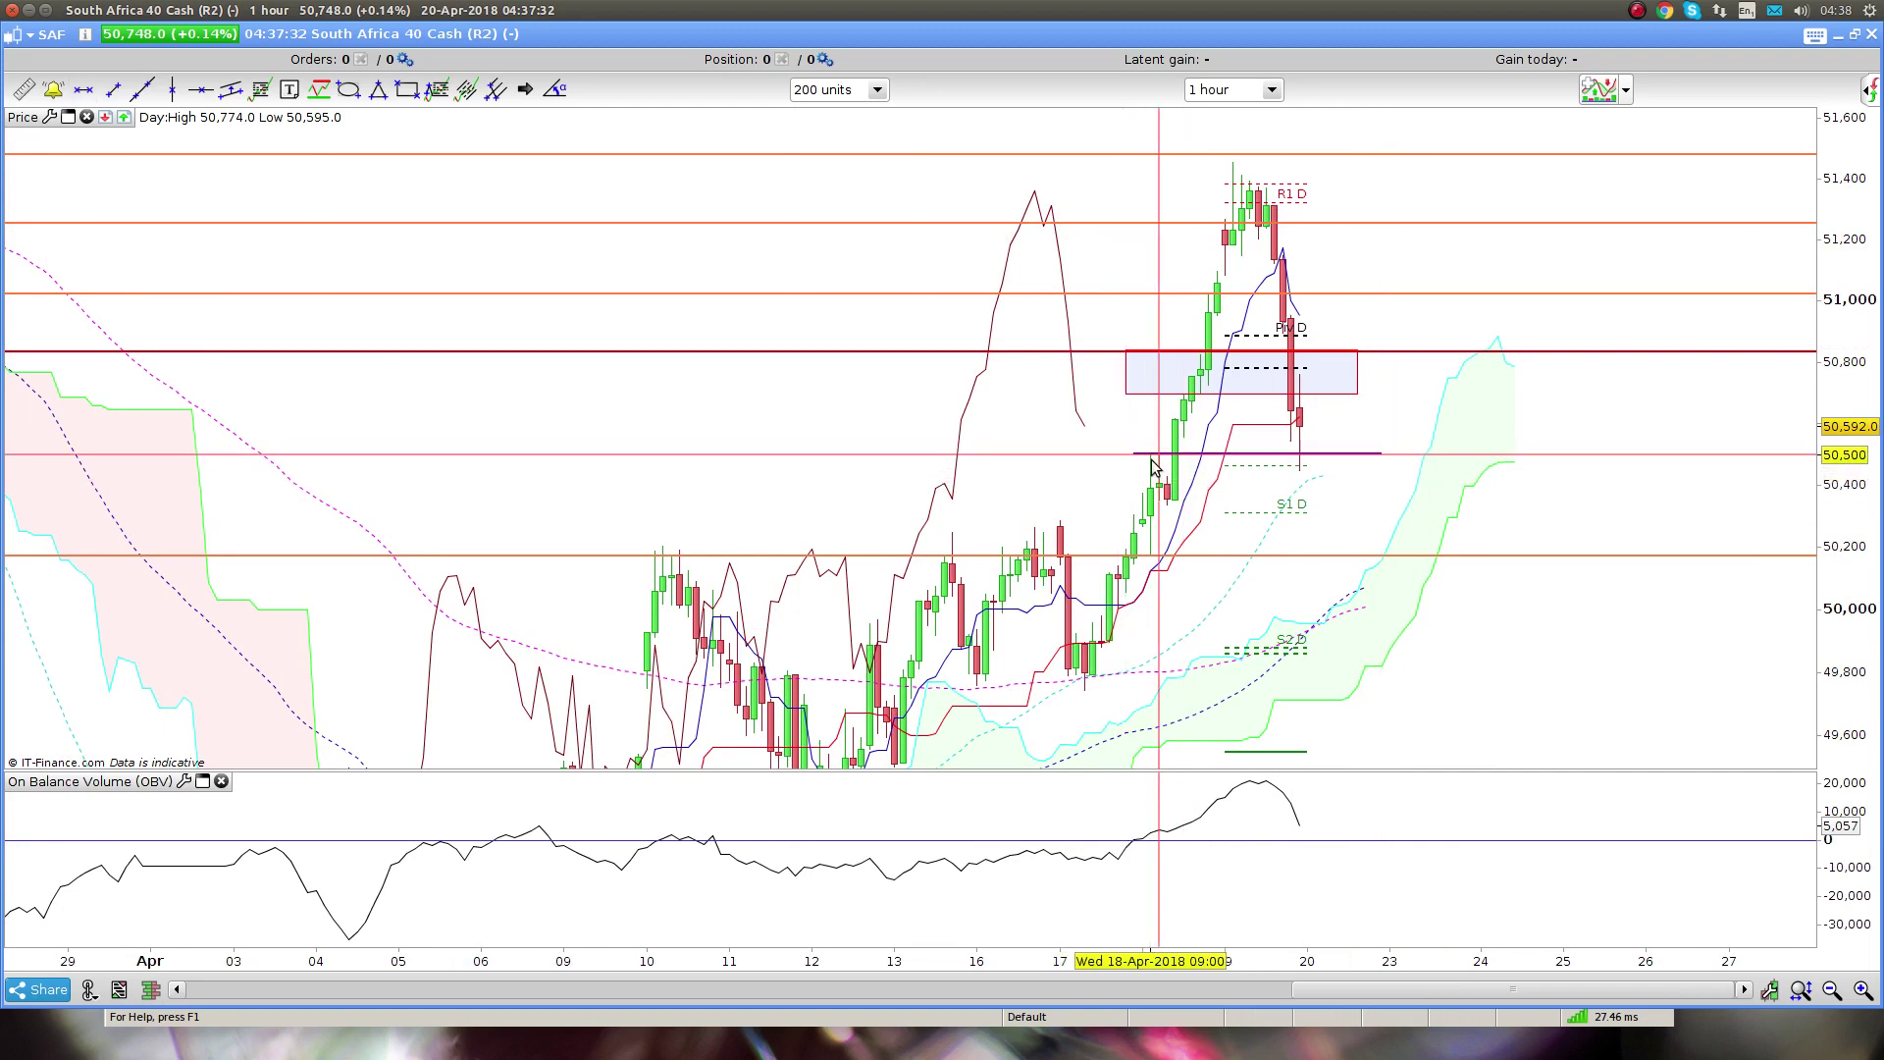
{"action": "left_click", "coordinate": [81, 92]}
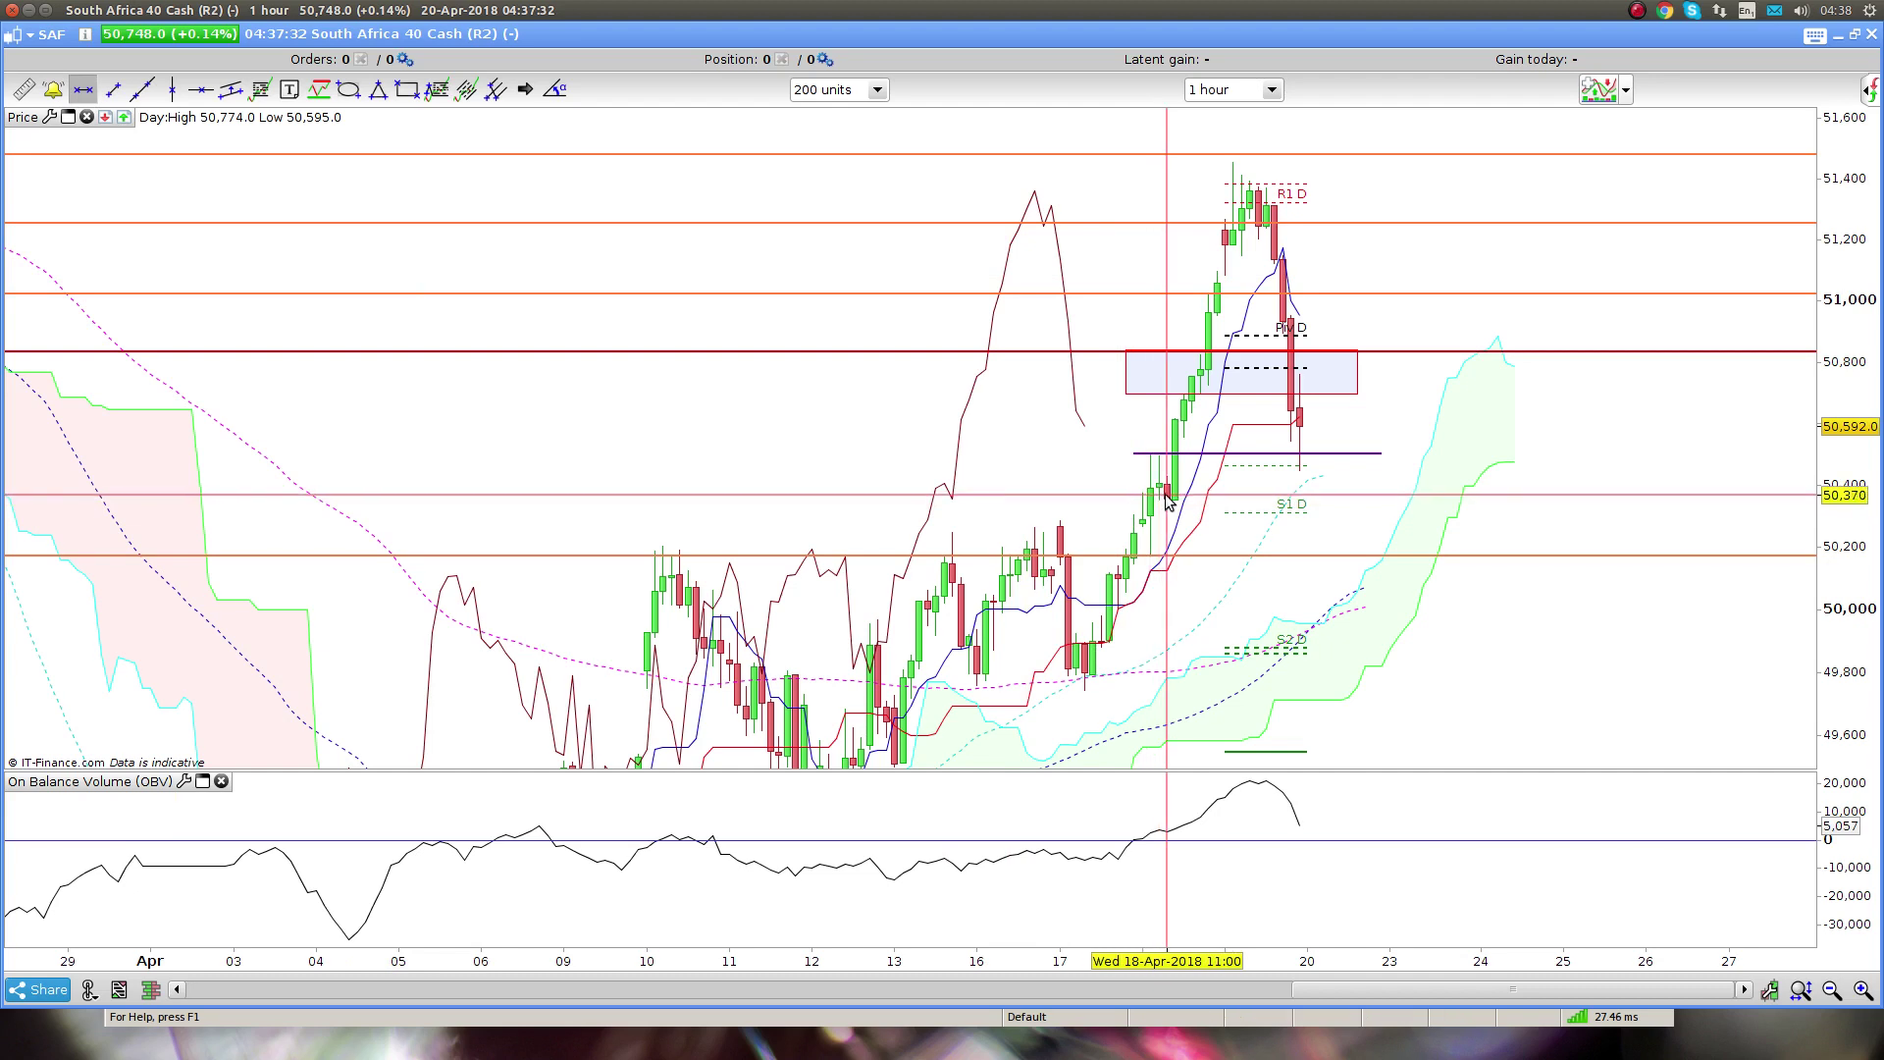
{"action": "left_click_drag", "start_coordinate": [1154, 479], "coordinate": [1341, 479]}
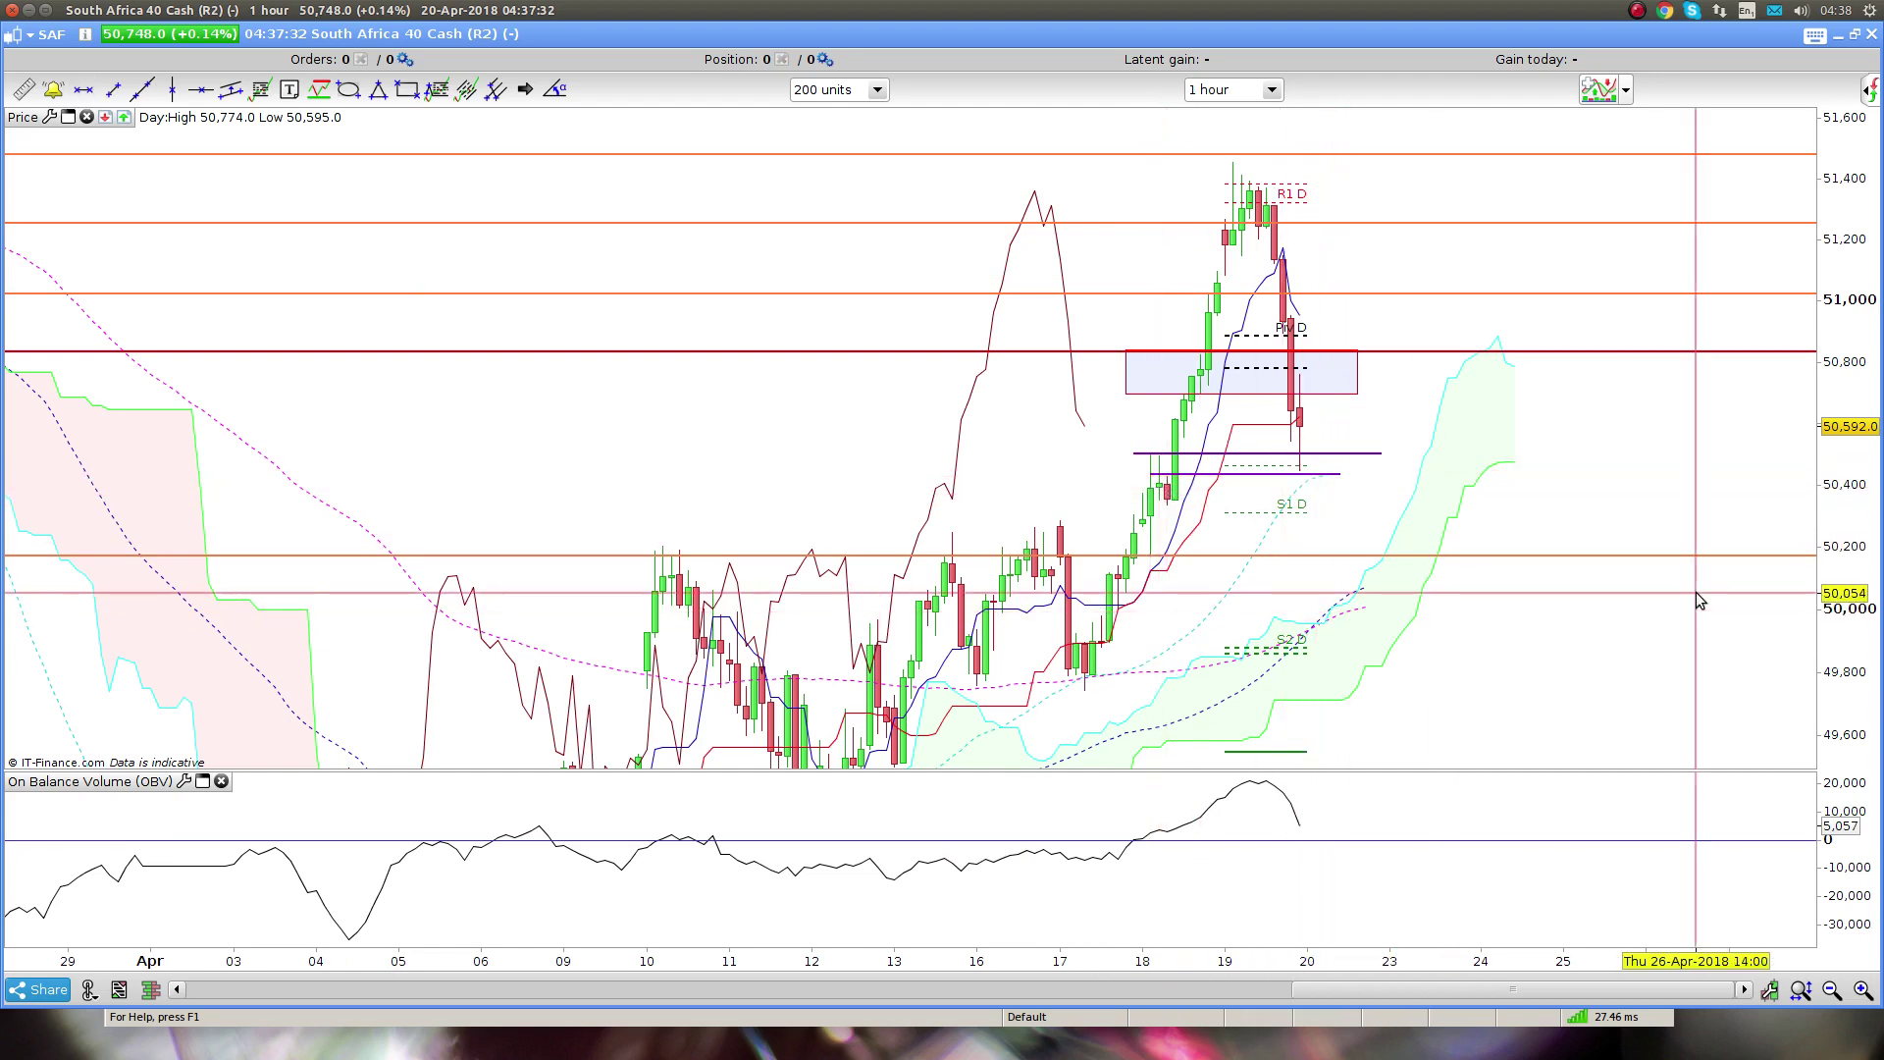
{"action": "scroll", "coordinate": [1852, 275], "scroll_direction": "up", "scroll_amount": 3}
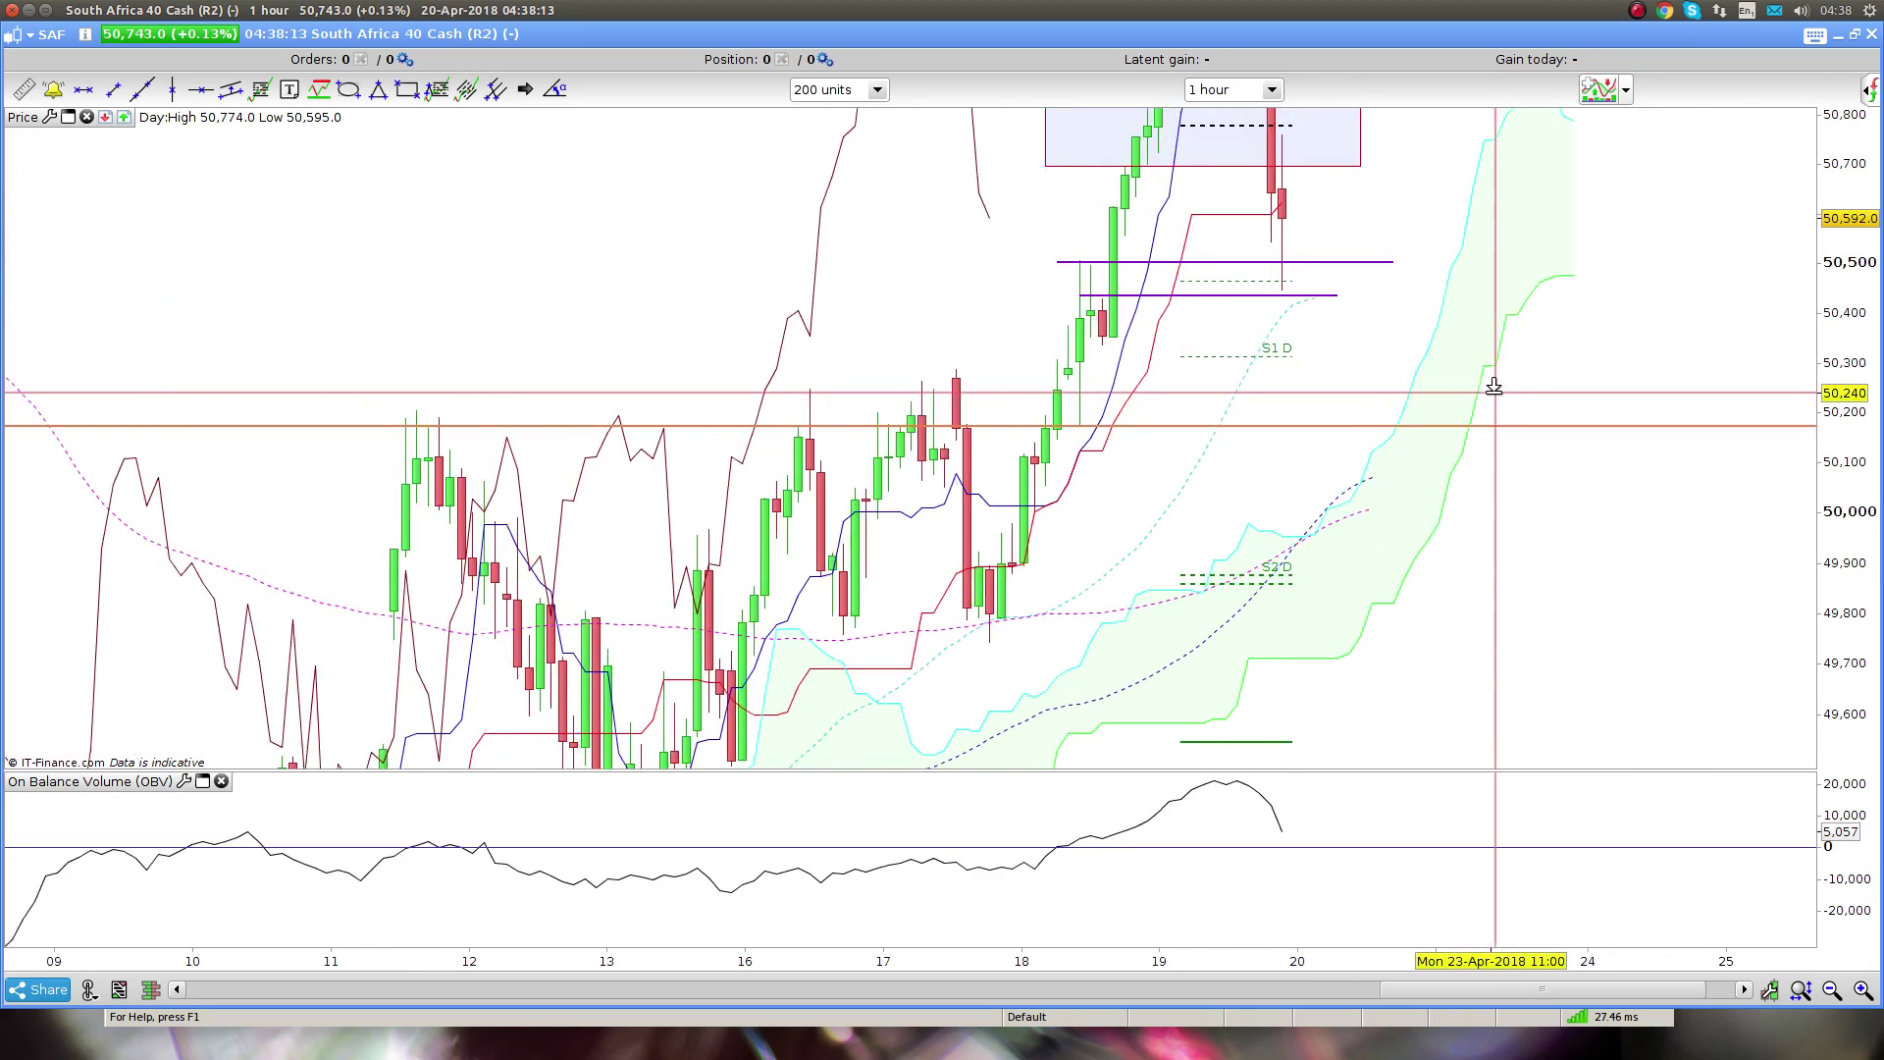
{"action": "scroll", "coordinate": [1845, 543], "scroll_direction": "up", "scroll_amount": 2}
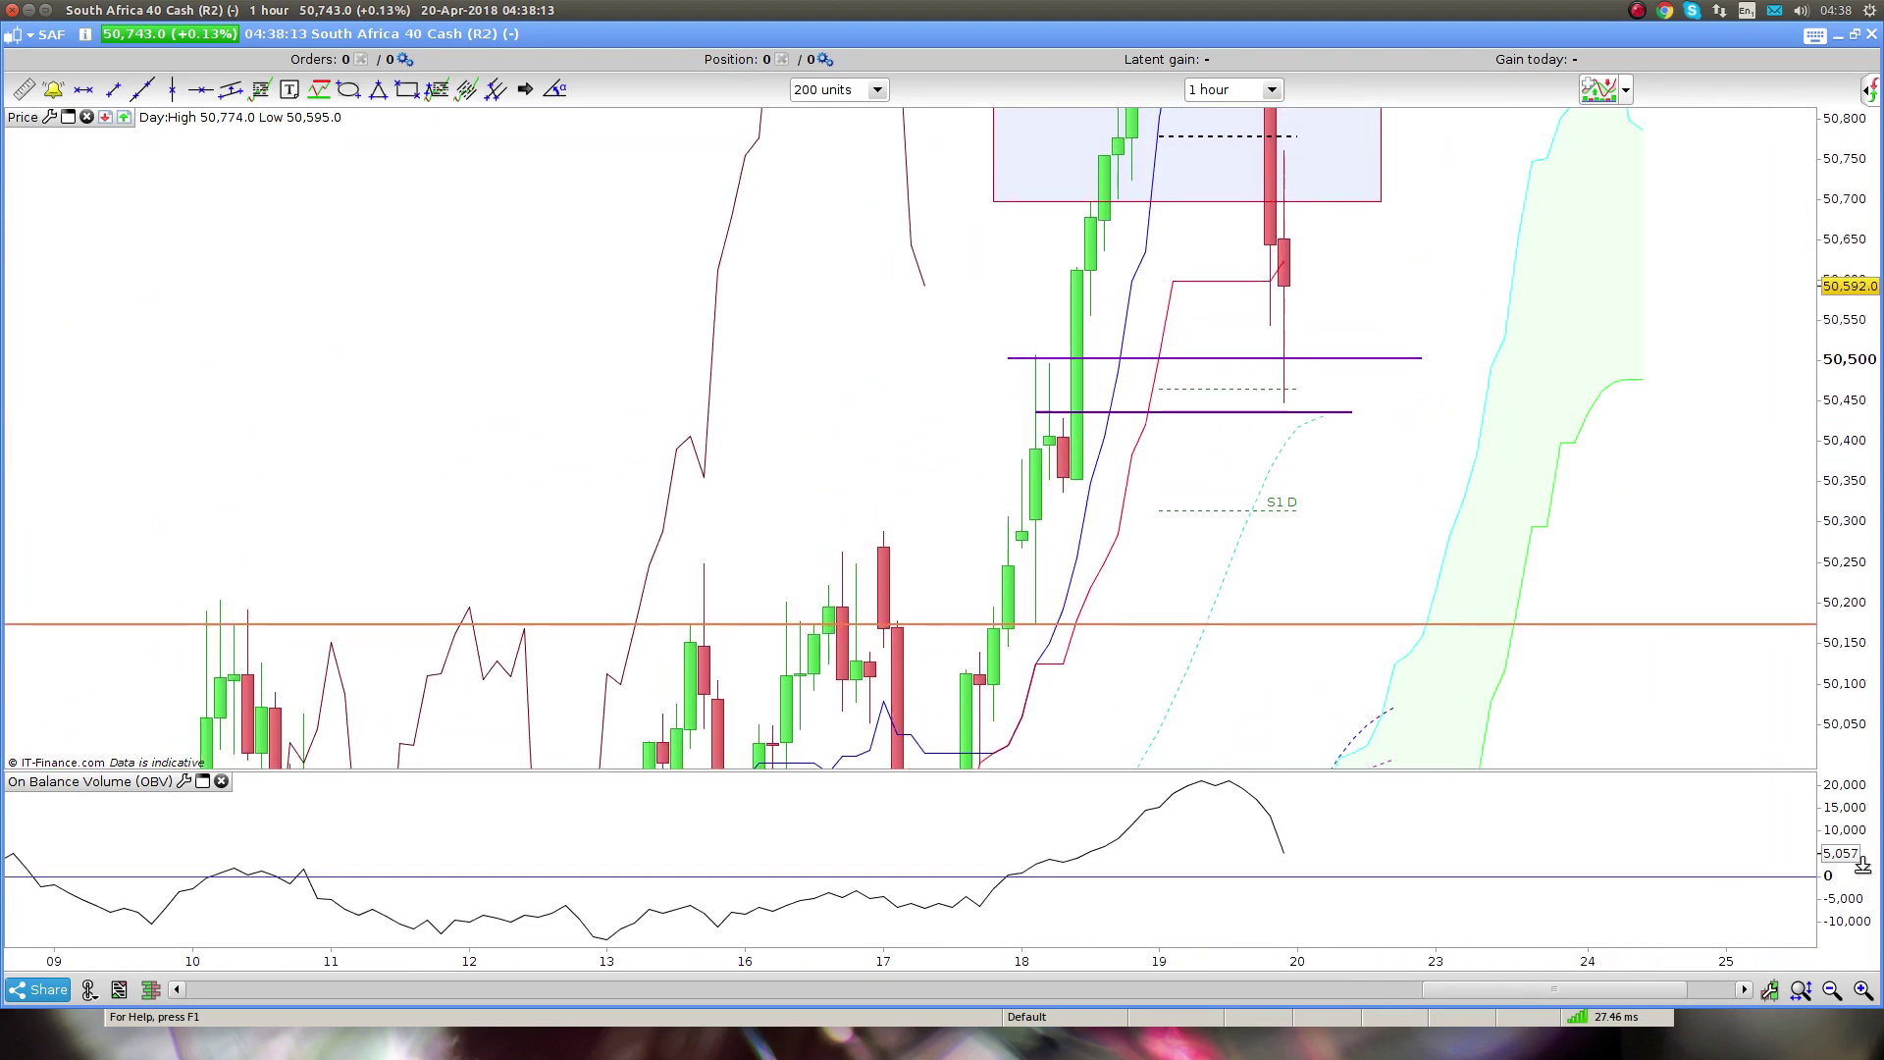
{"action": "scroll", "coordinate": [1438, 622], "scroll_direction": "up", "scroll_amount": 3}
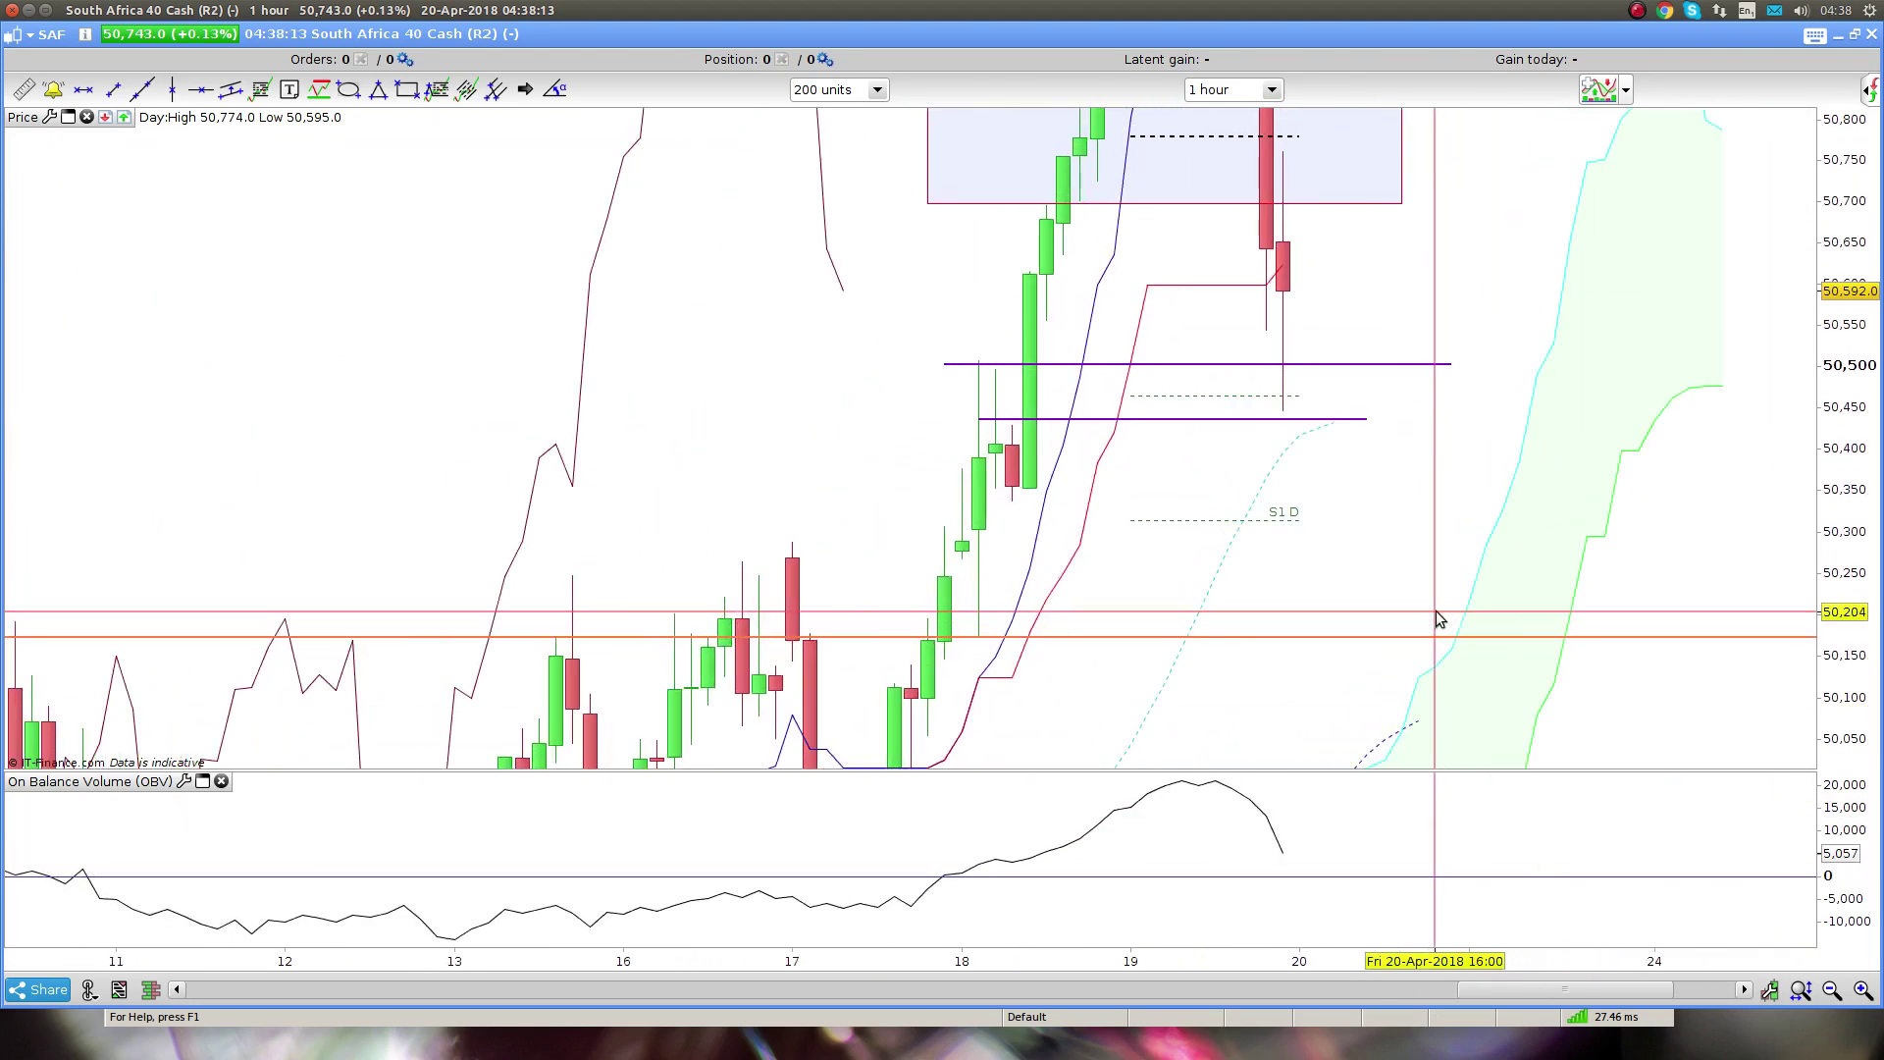
Move the lower purple horizontal segment slightly down and to the right, to about 50,431
{"action": "right_click", "coordinate": [1188, 421]}
{"action": "left_click", "coordinate": [1220, 474]}
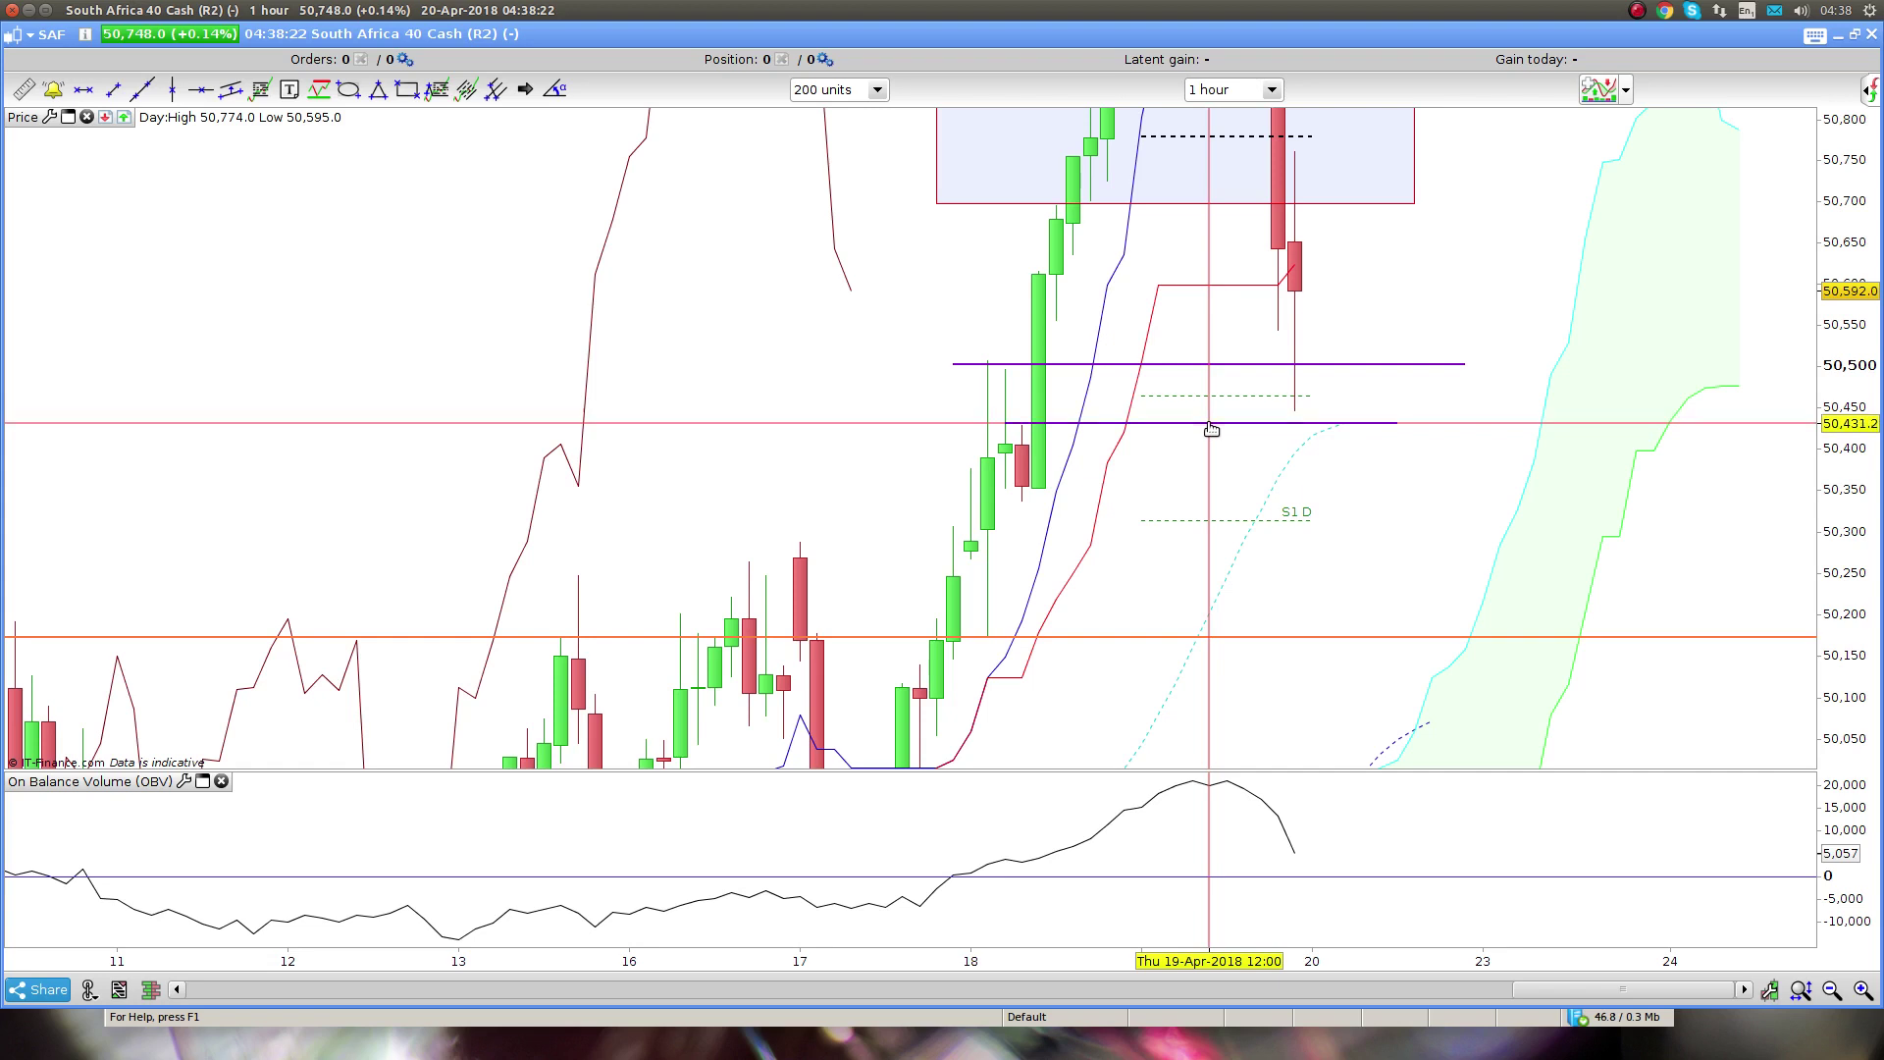
{"action": "left_click", "coordinate": [1211, 427]}
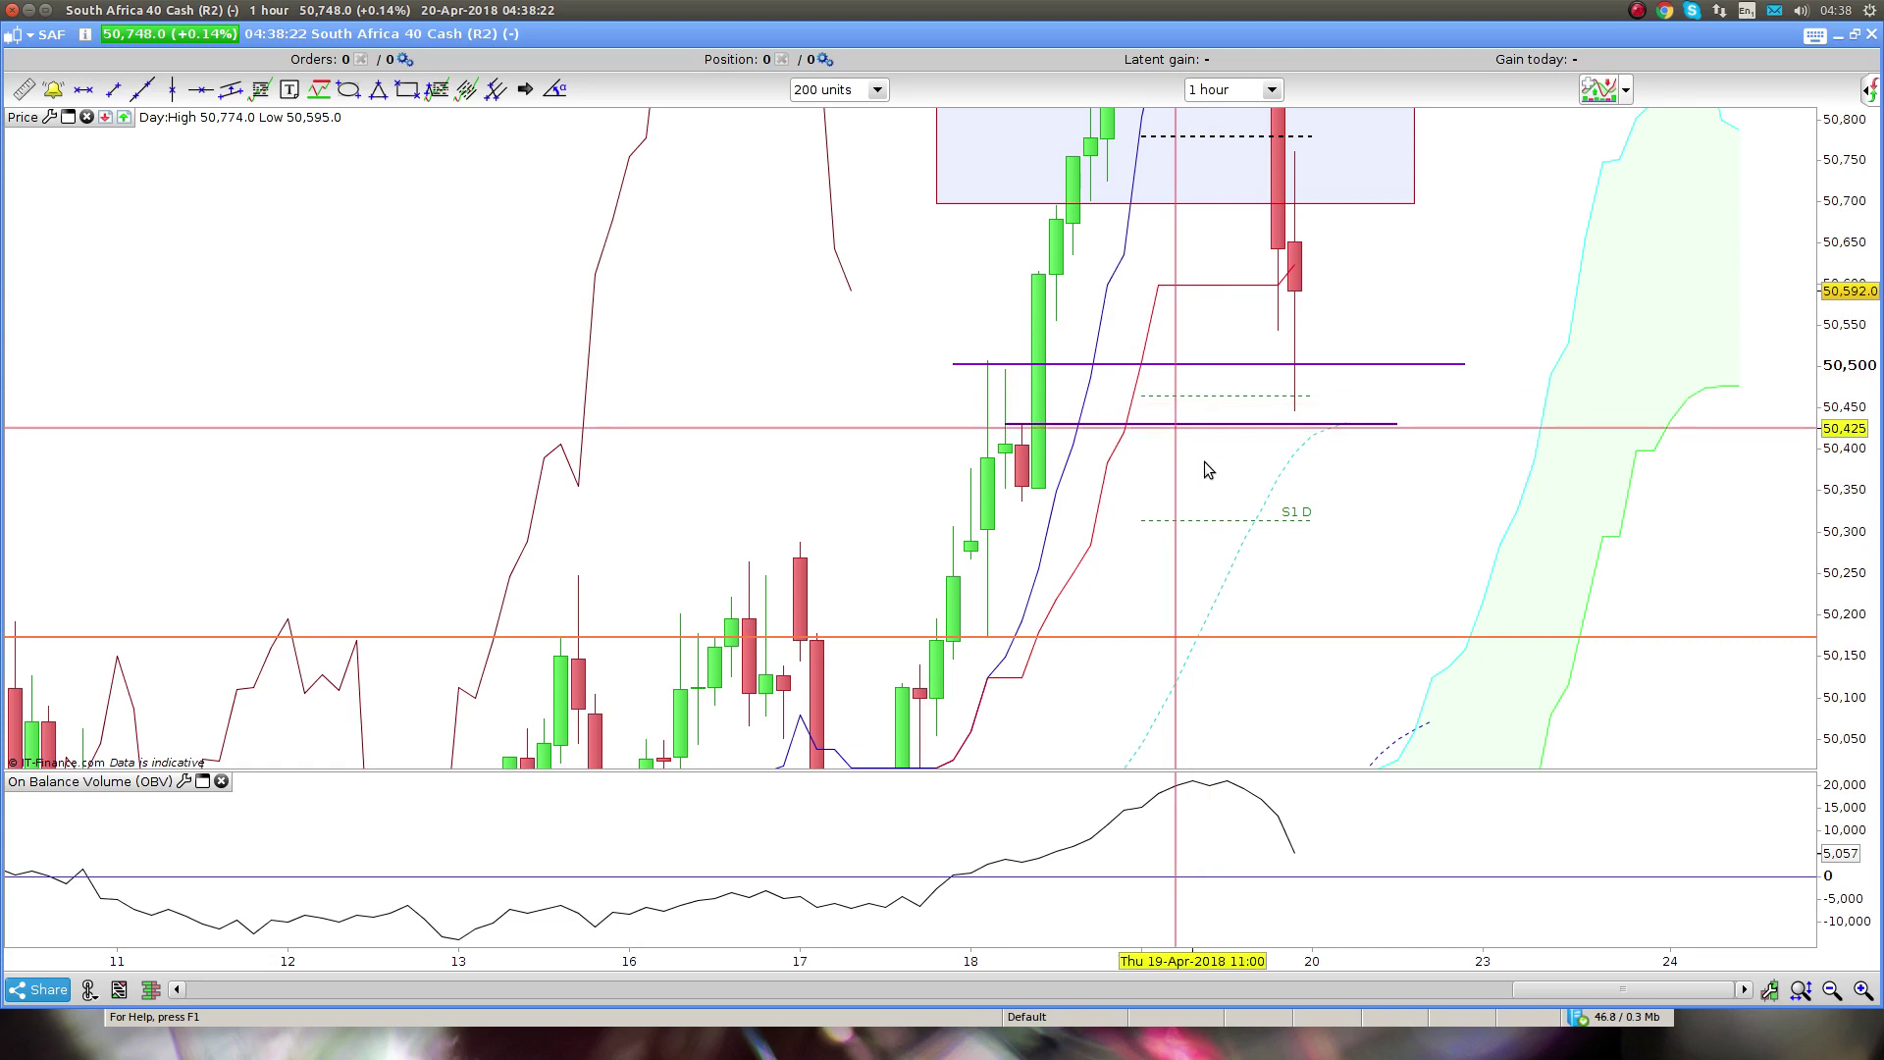
Draw a descending trend segment from the 19 April 09:00 high at about 51,457 to about 51,239 at 16:00
{"action": "scroll", "coordinate": [1178, 357], "scroll_direction": "up", "scroll_amount": 2}
{"action": "scroll", "coordinate": [1180, 356], "scroll_direction": "up", "scroll_amount": 1}
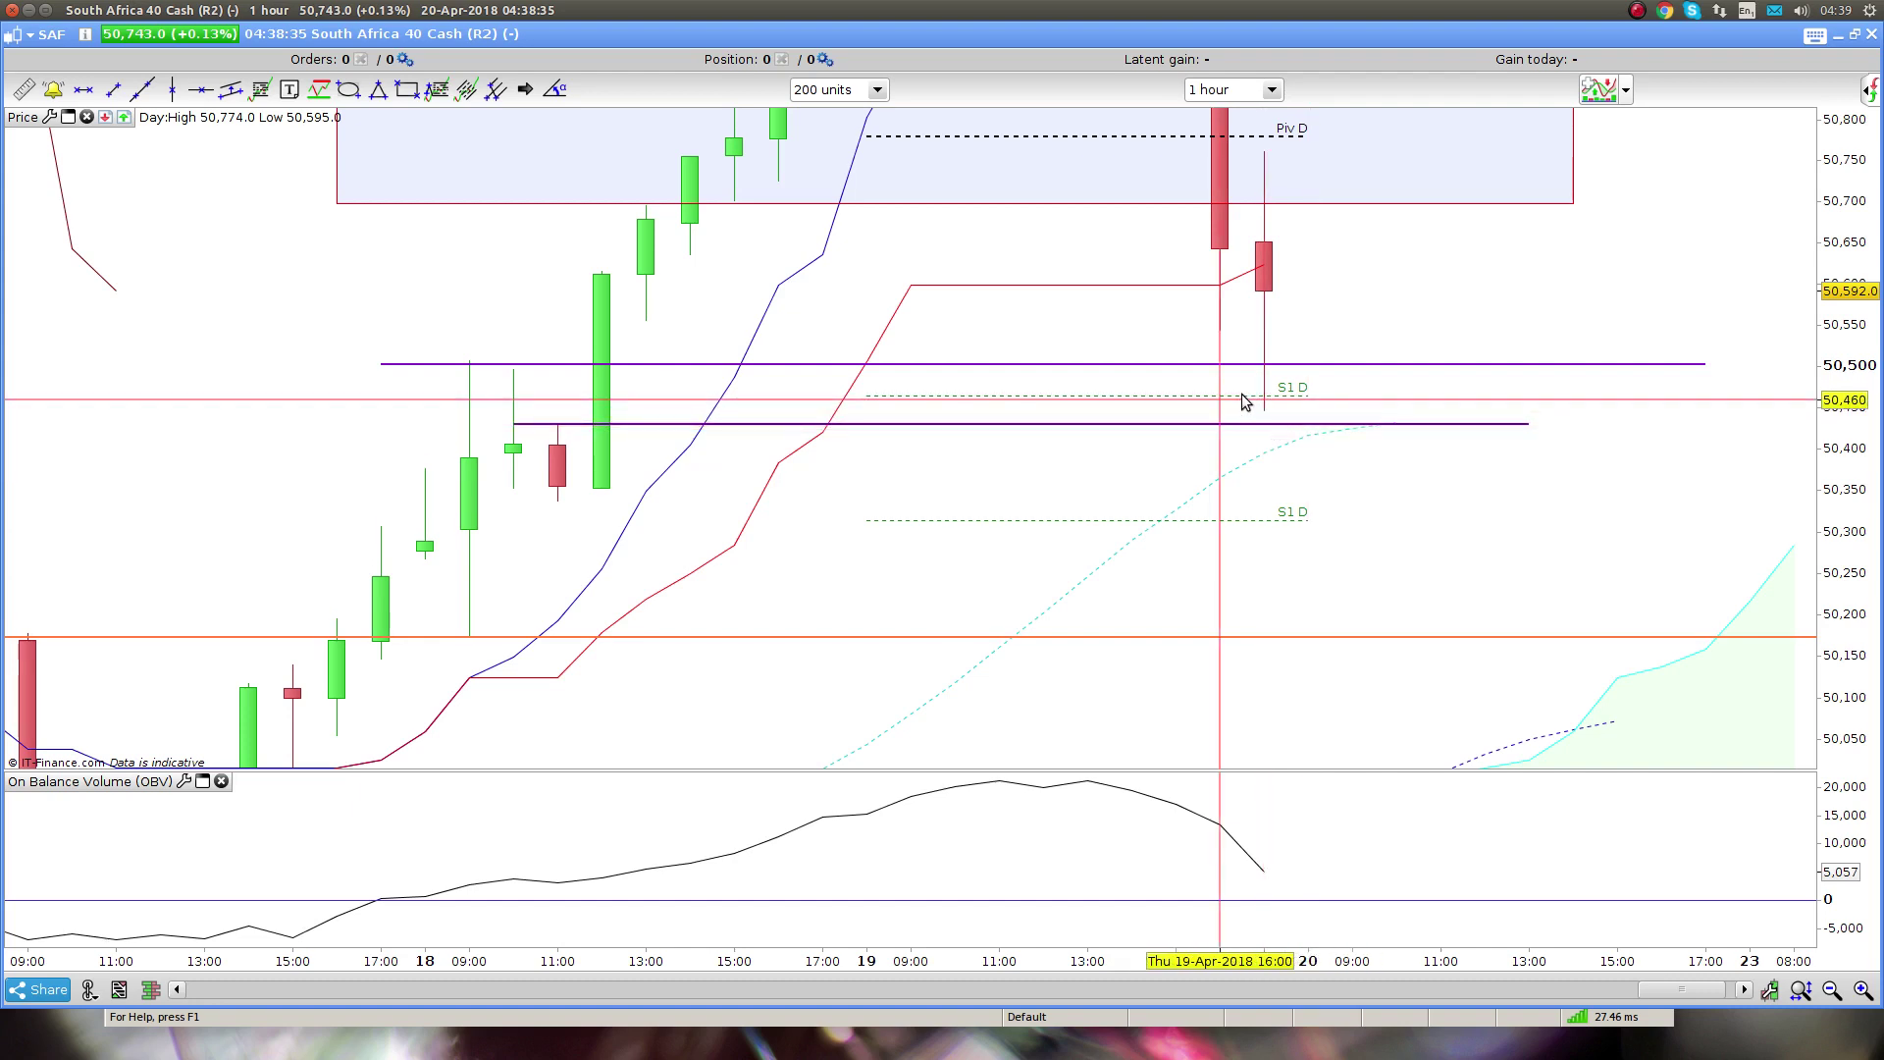
{"action": "left_click_drag", "start_coordinate": [1282, 409], "coordinate": [1241, 505]}
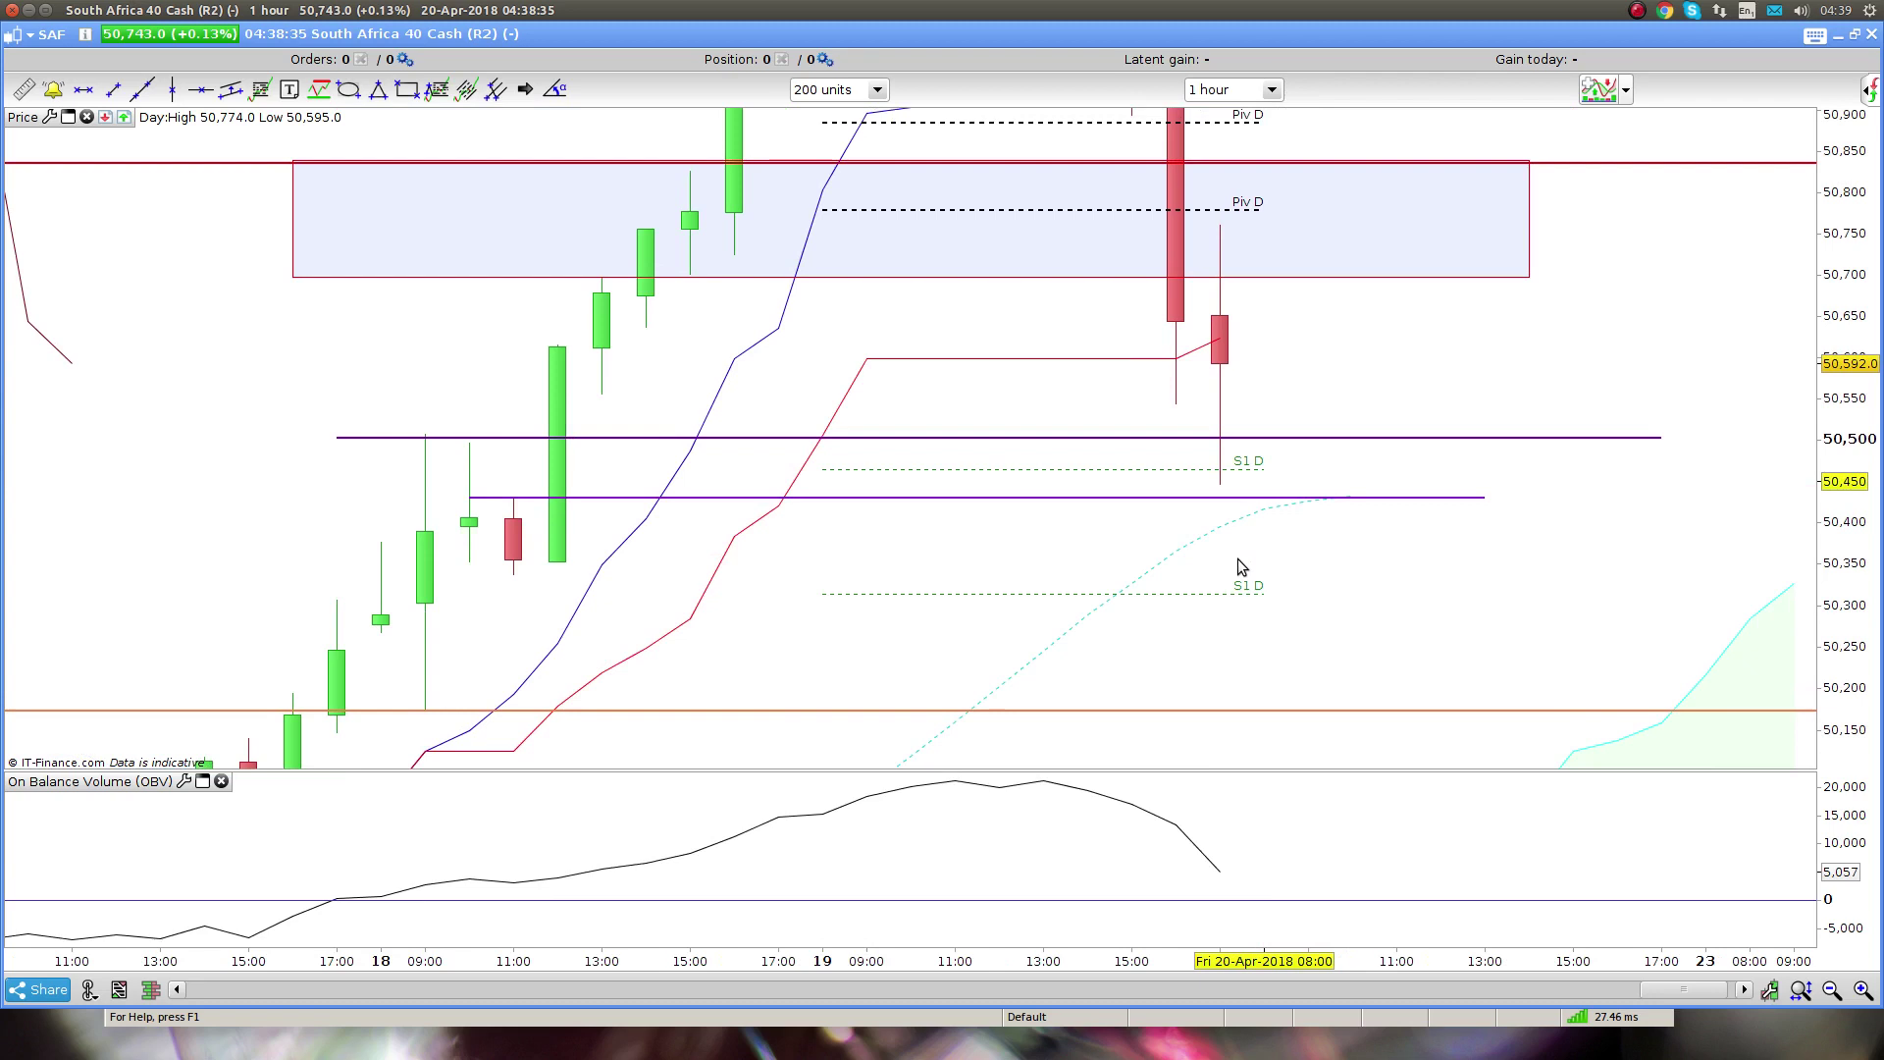
{"action": "left_click_drag", "start_coordinate": [1773, 275], "coordinate": [1511, 527]}
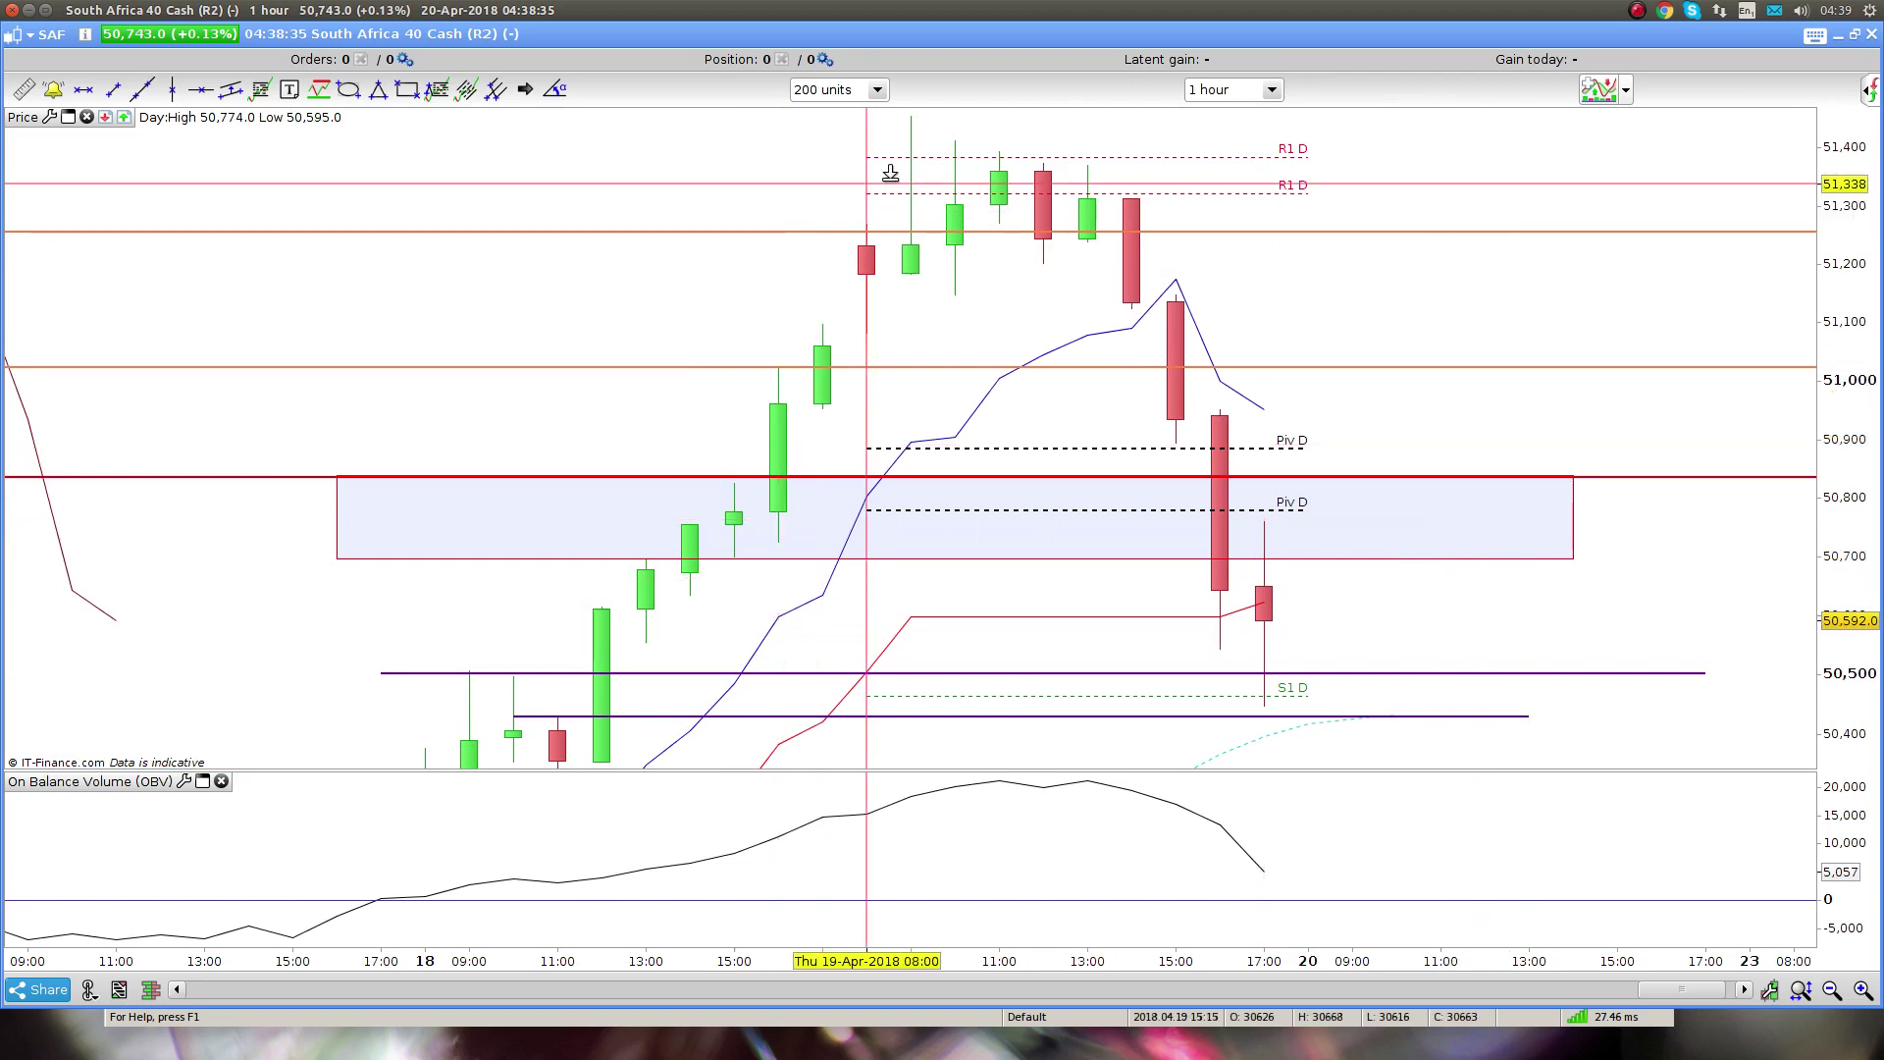
{"action": "left_click", "coordinate": [113, 90]}
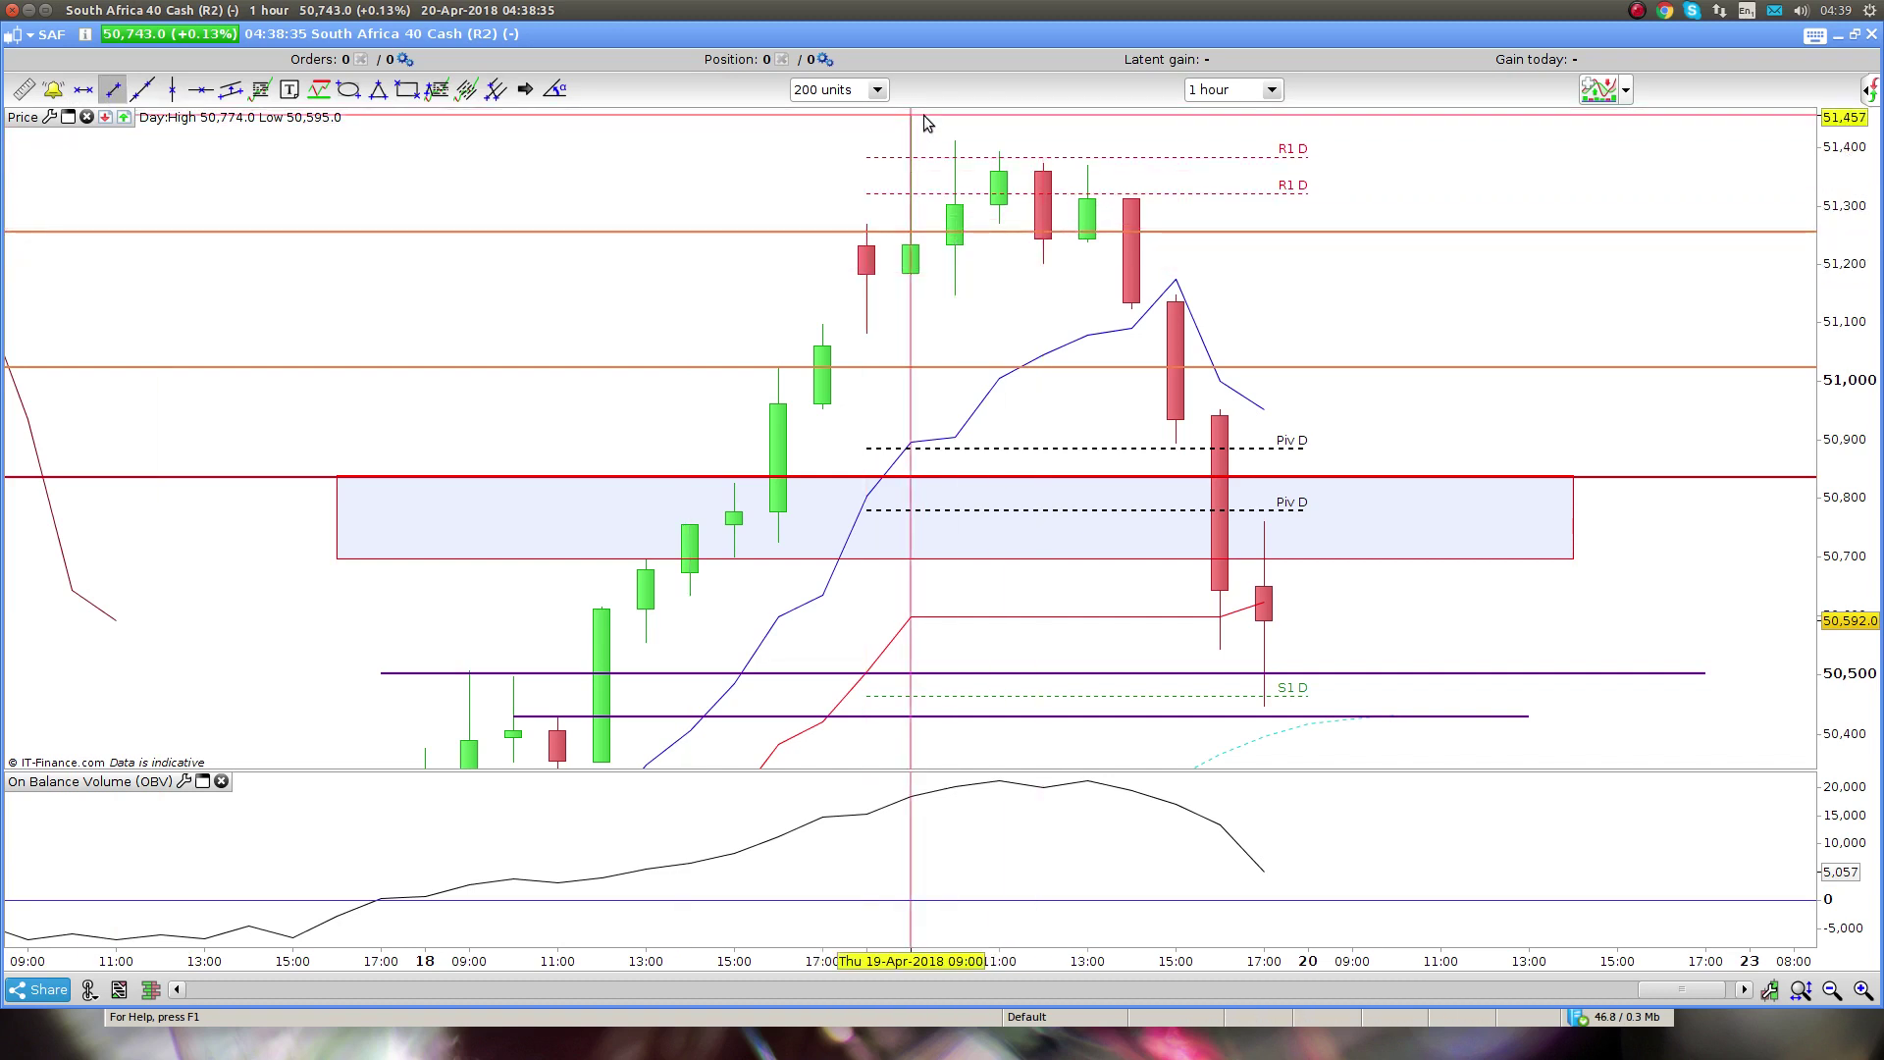
{"action": "left_click_drag", "start_coordinate": [912, 122], "coordinate": [1220, 240]}
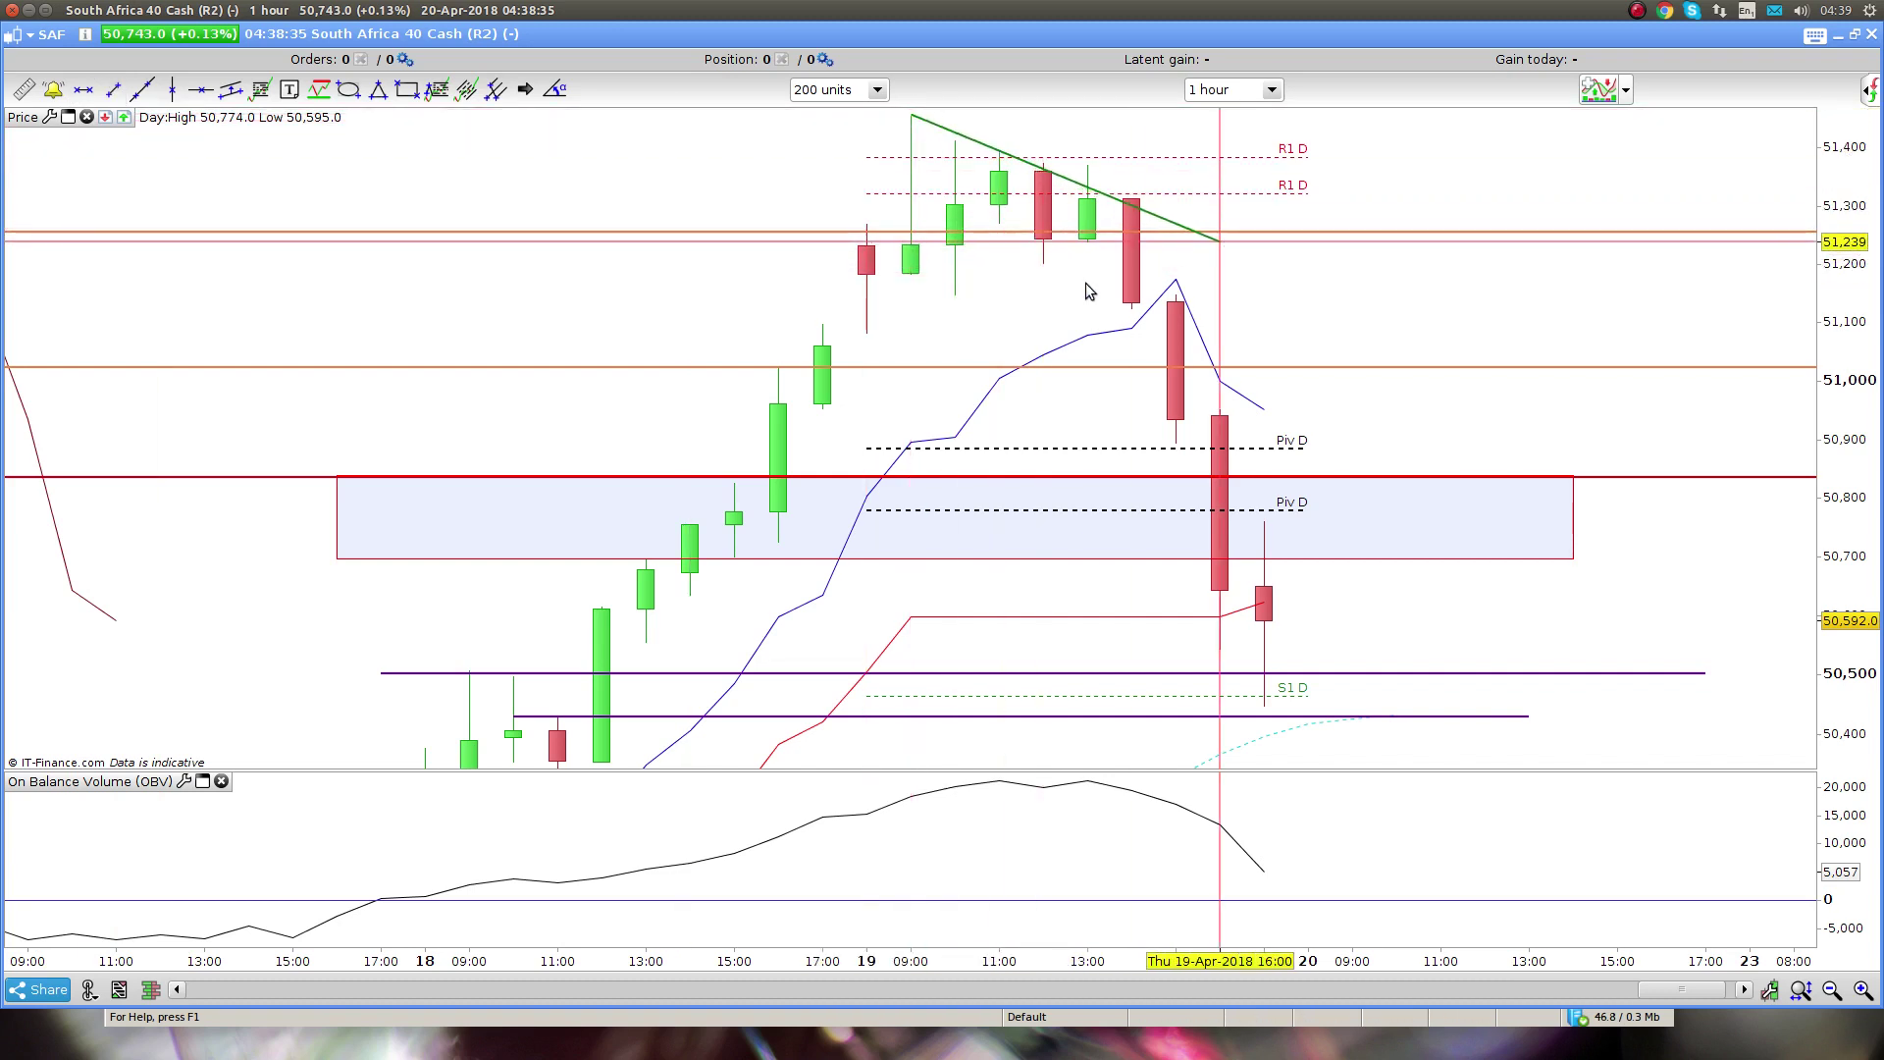
Draw a rising trend segment from the 19 April 08:00 low at about 51,080 to about 51,350 at 17:00
{"action": "left_click", "coordinate": [113, 89]}
{"action": "left_click_drag", "start_coordinate": [868, 334], "coordinate": [1000, 273]}
{"action": "left_click_drag", "start_coordinate": [1115, 238], "coordinate": [1256, 180]}
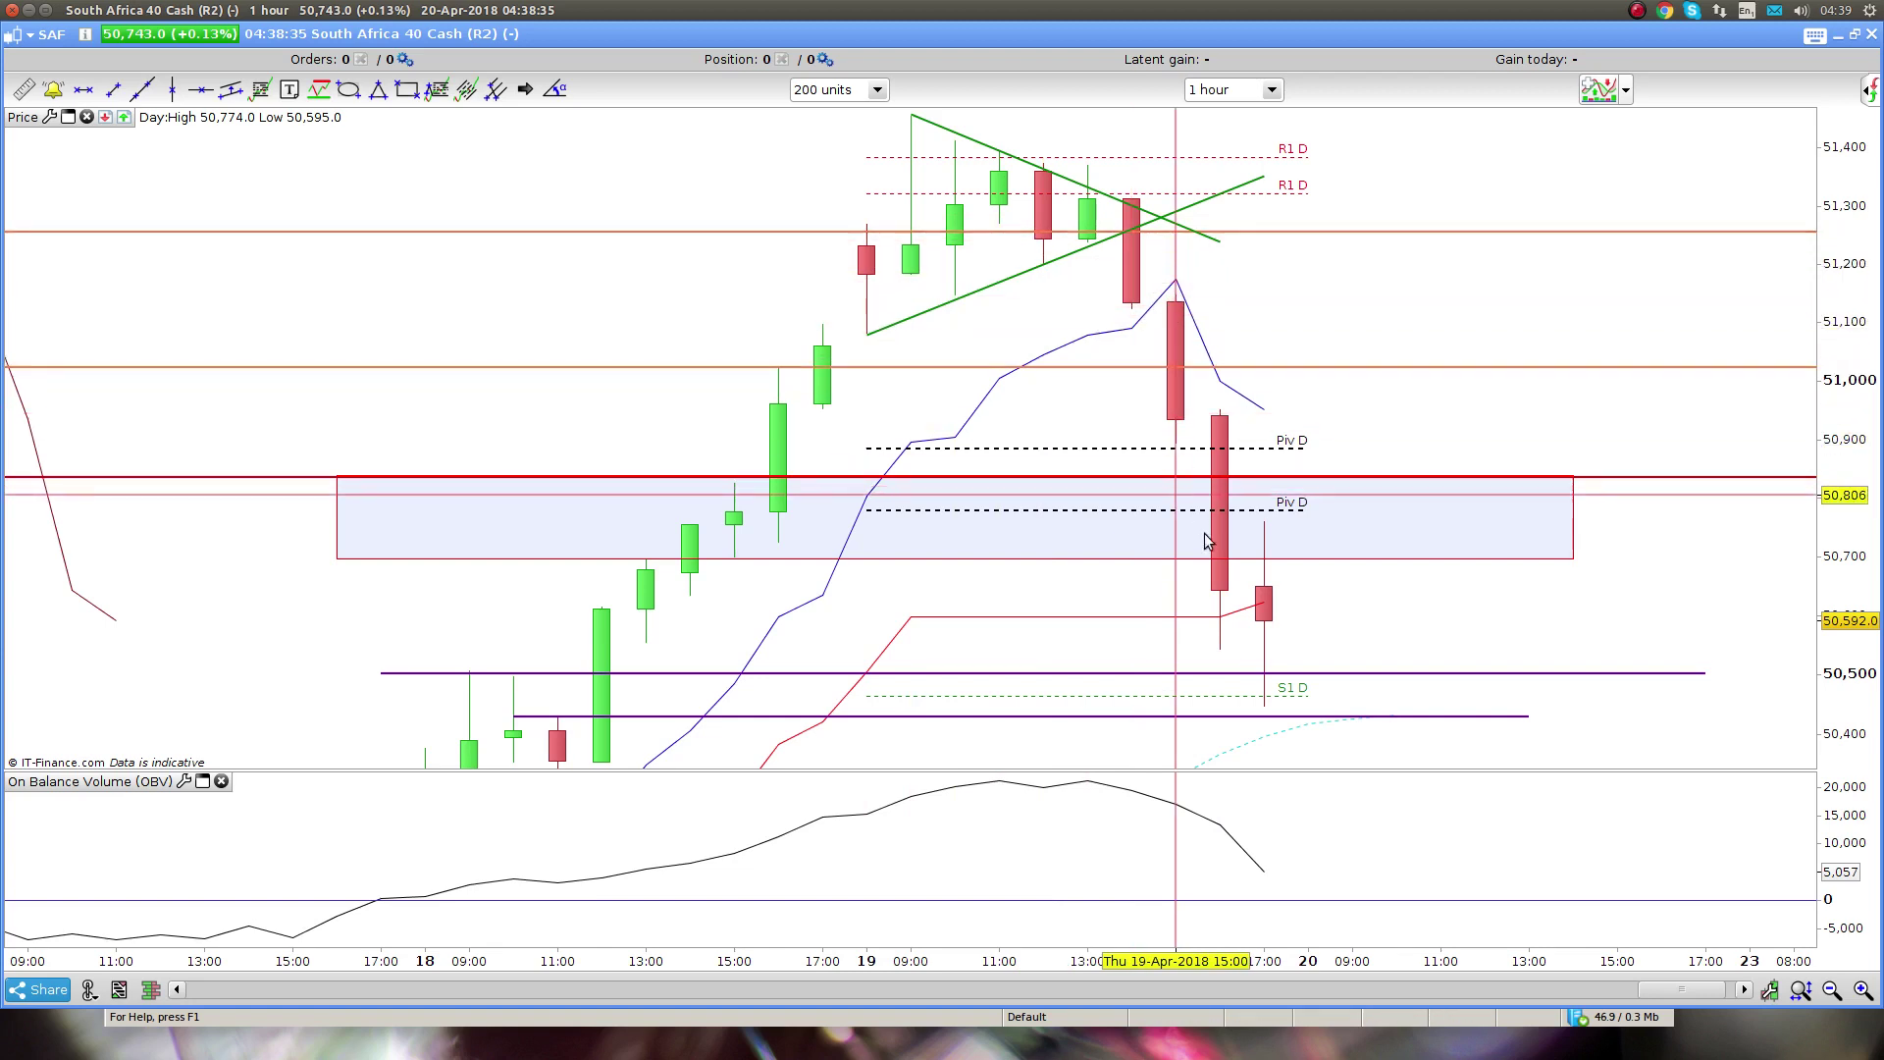
Measure a price move above the triangle between the 08:00 and 09:00 candles of 19 April, and delete the measurement
{"action": "left_click_drag", "start_coordinate": [1037, 291], "coordinate": [1046, 347]}
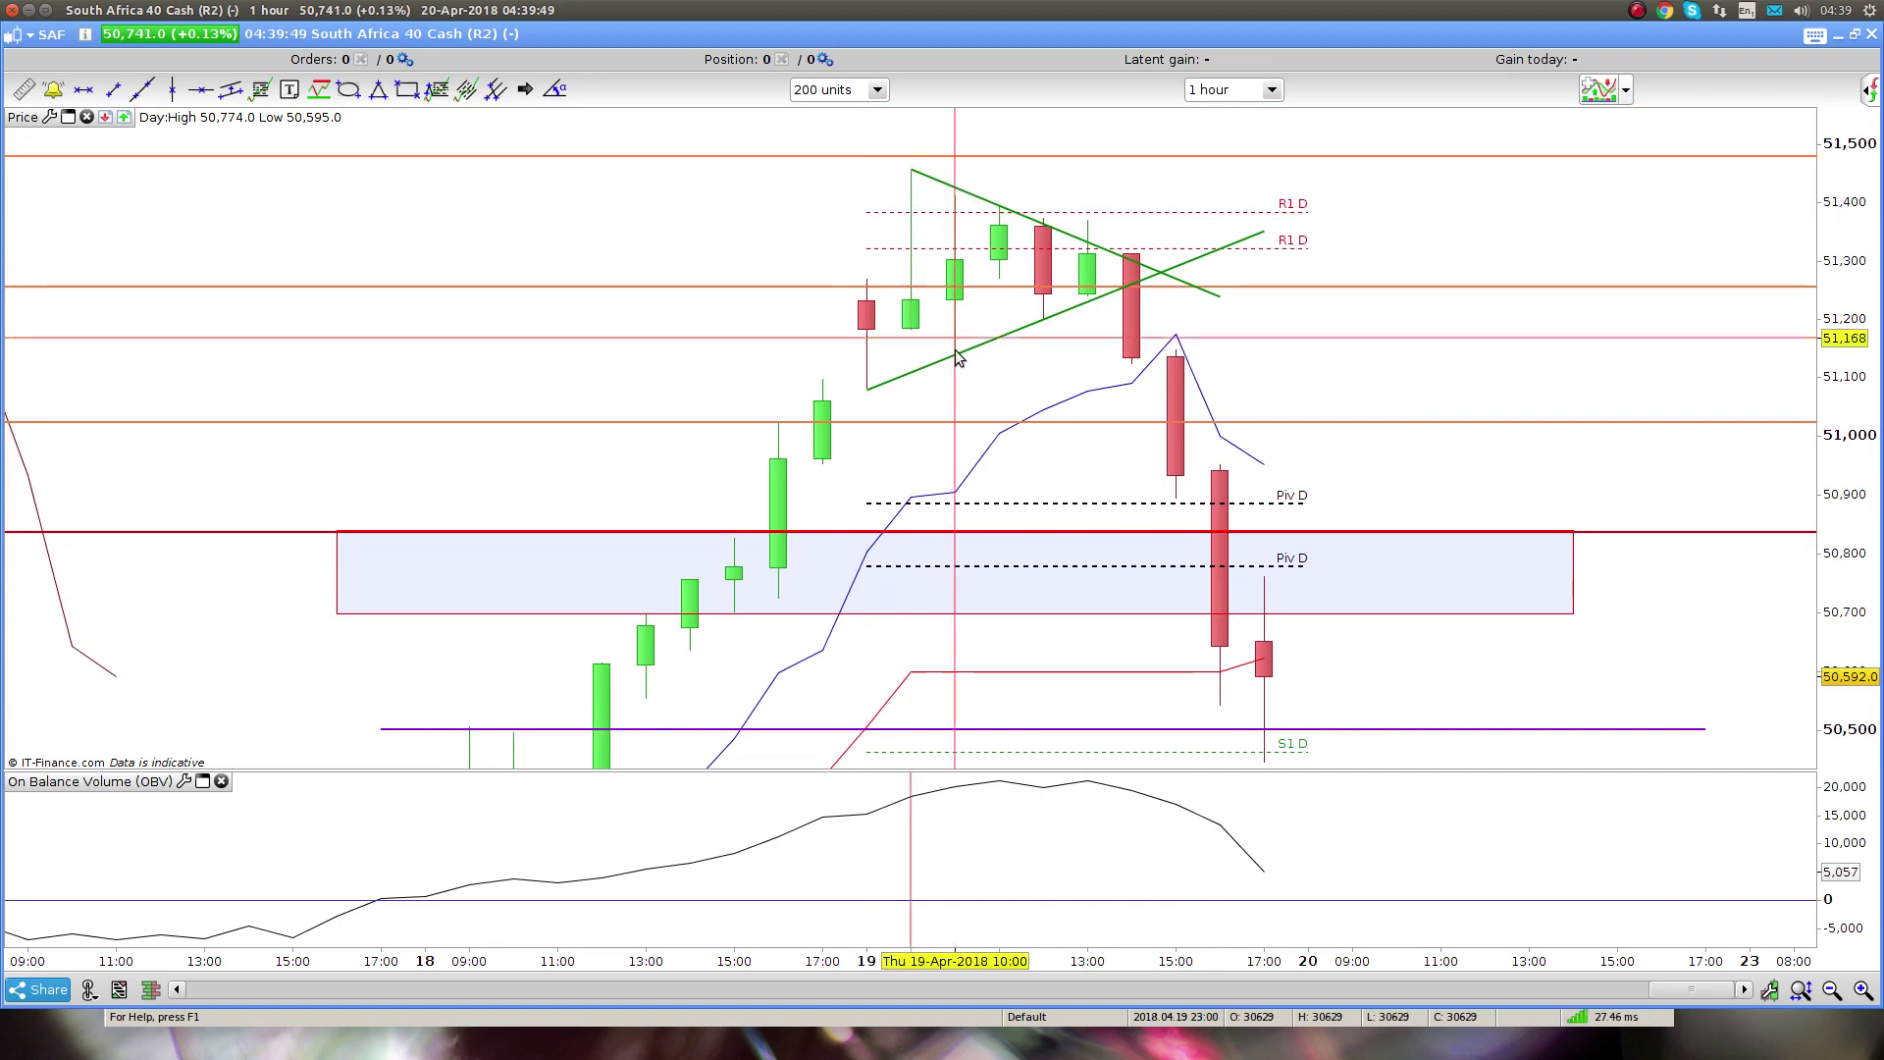
{"action": "mouse_move", "coordinate": [957, 368]}
{"action": "left_mouse_down"}
{"action": "mouse_move", "coordinate": [955, 286]}
{"action": "mouse_move", "coordinate": [963, 380]}
{"action": "left_mouse_up"}
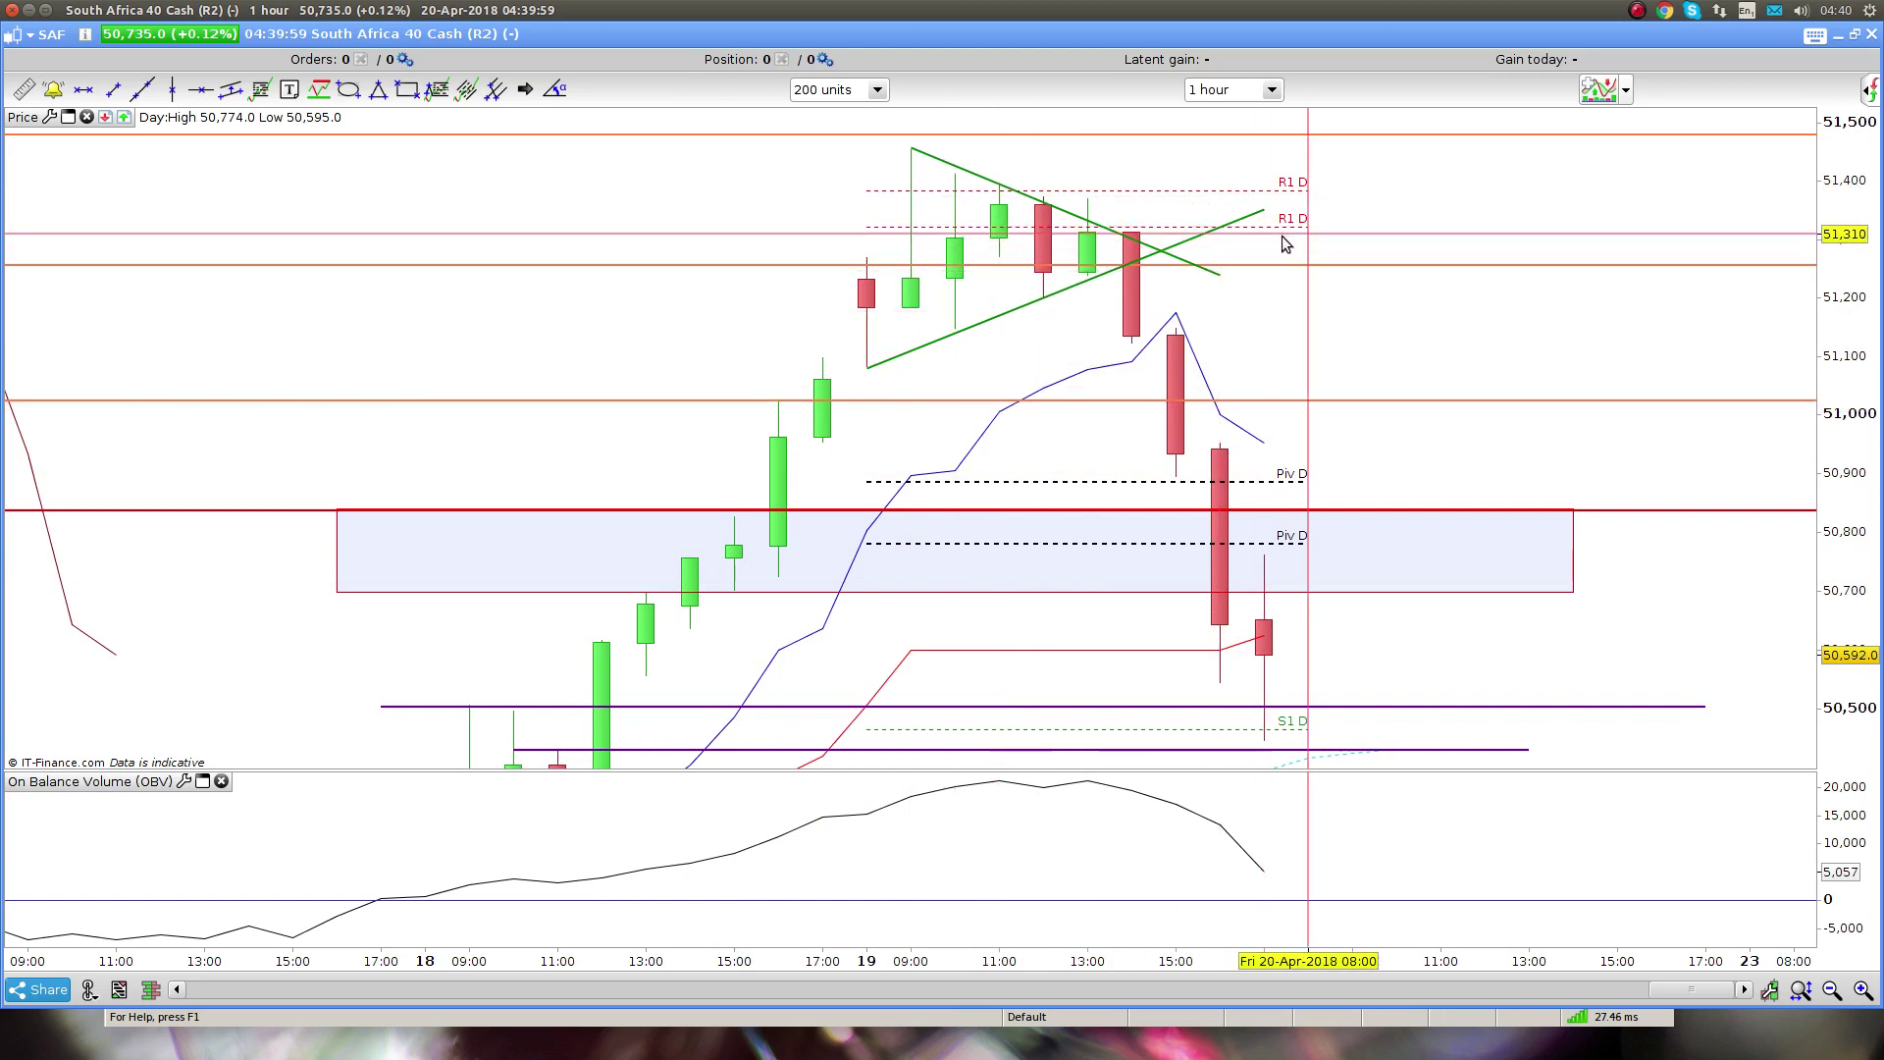
{"action": "left_click_drag", "start_coordinate": [961, 276], "coordinate": [1005, 344]}
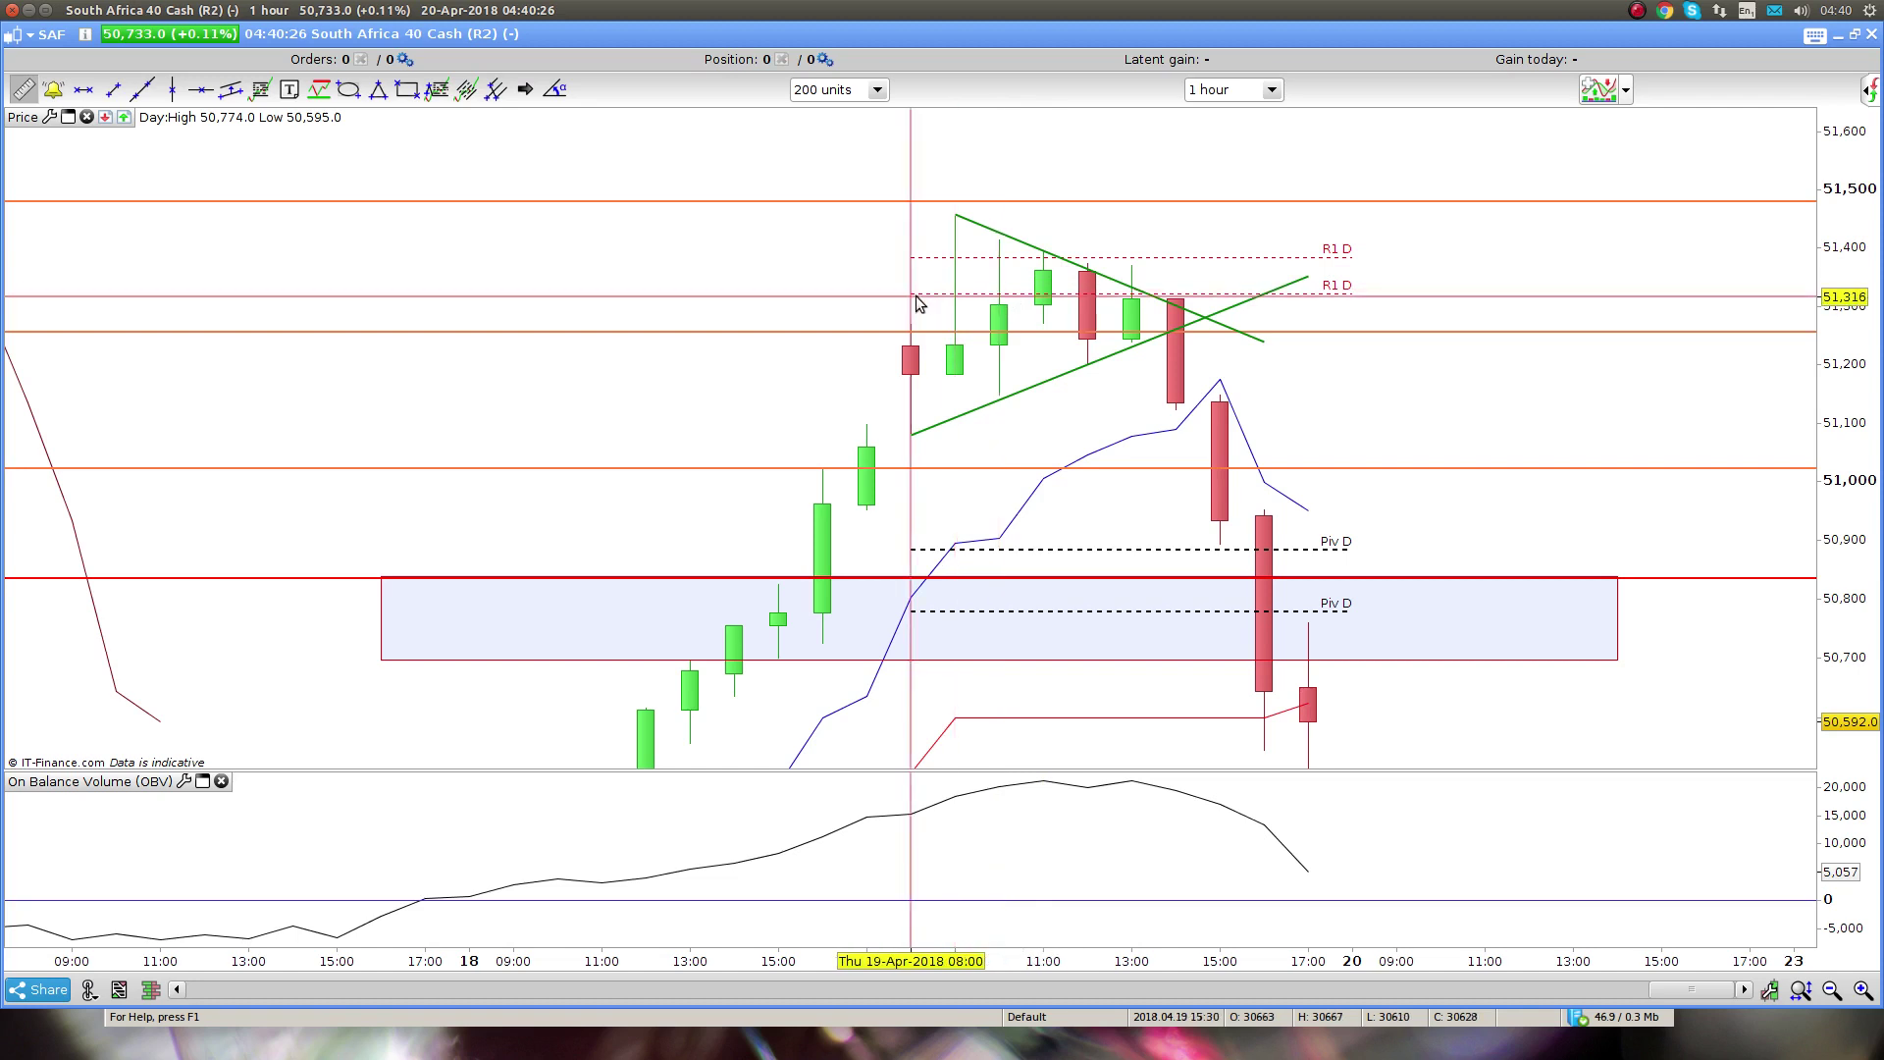
{"action": "left_click_drag", "start_coordinate": [931, 302], "coordinate": [936, 183]}
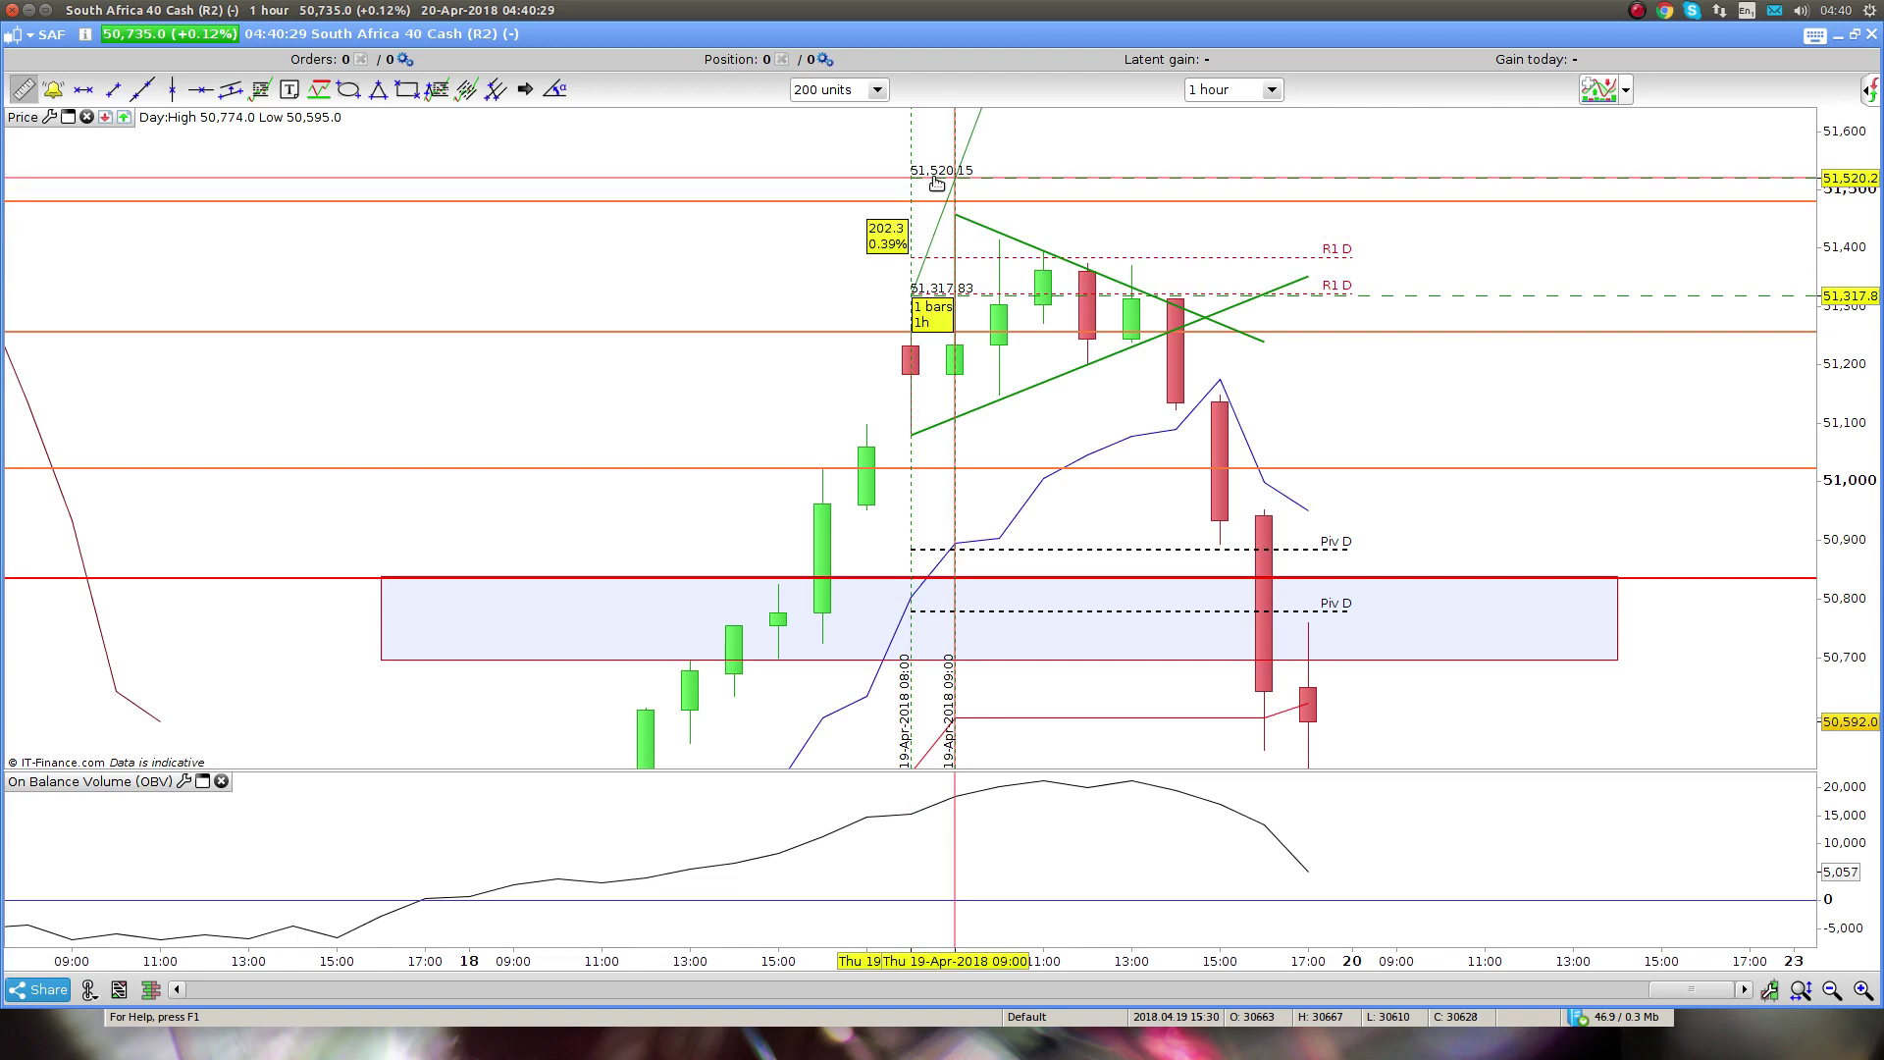
{"action": "right_click", "coordinate": [913, 742]}
{"action": "left_click", "coordinate": [978, 836]}
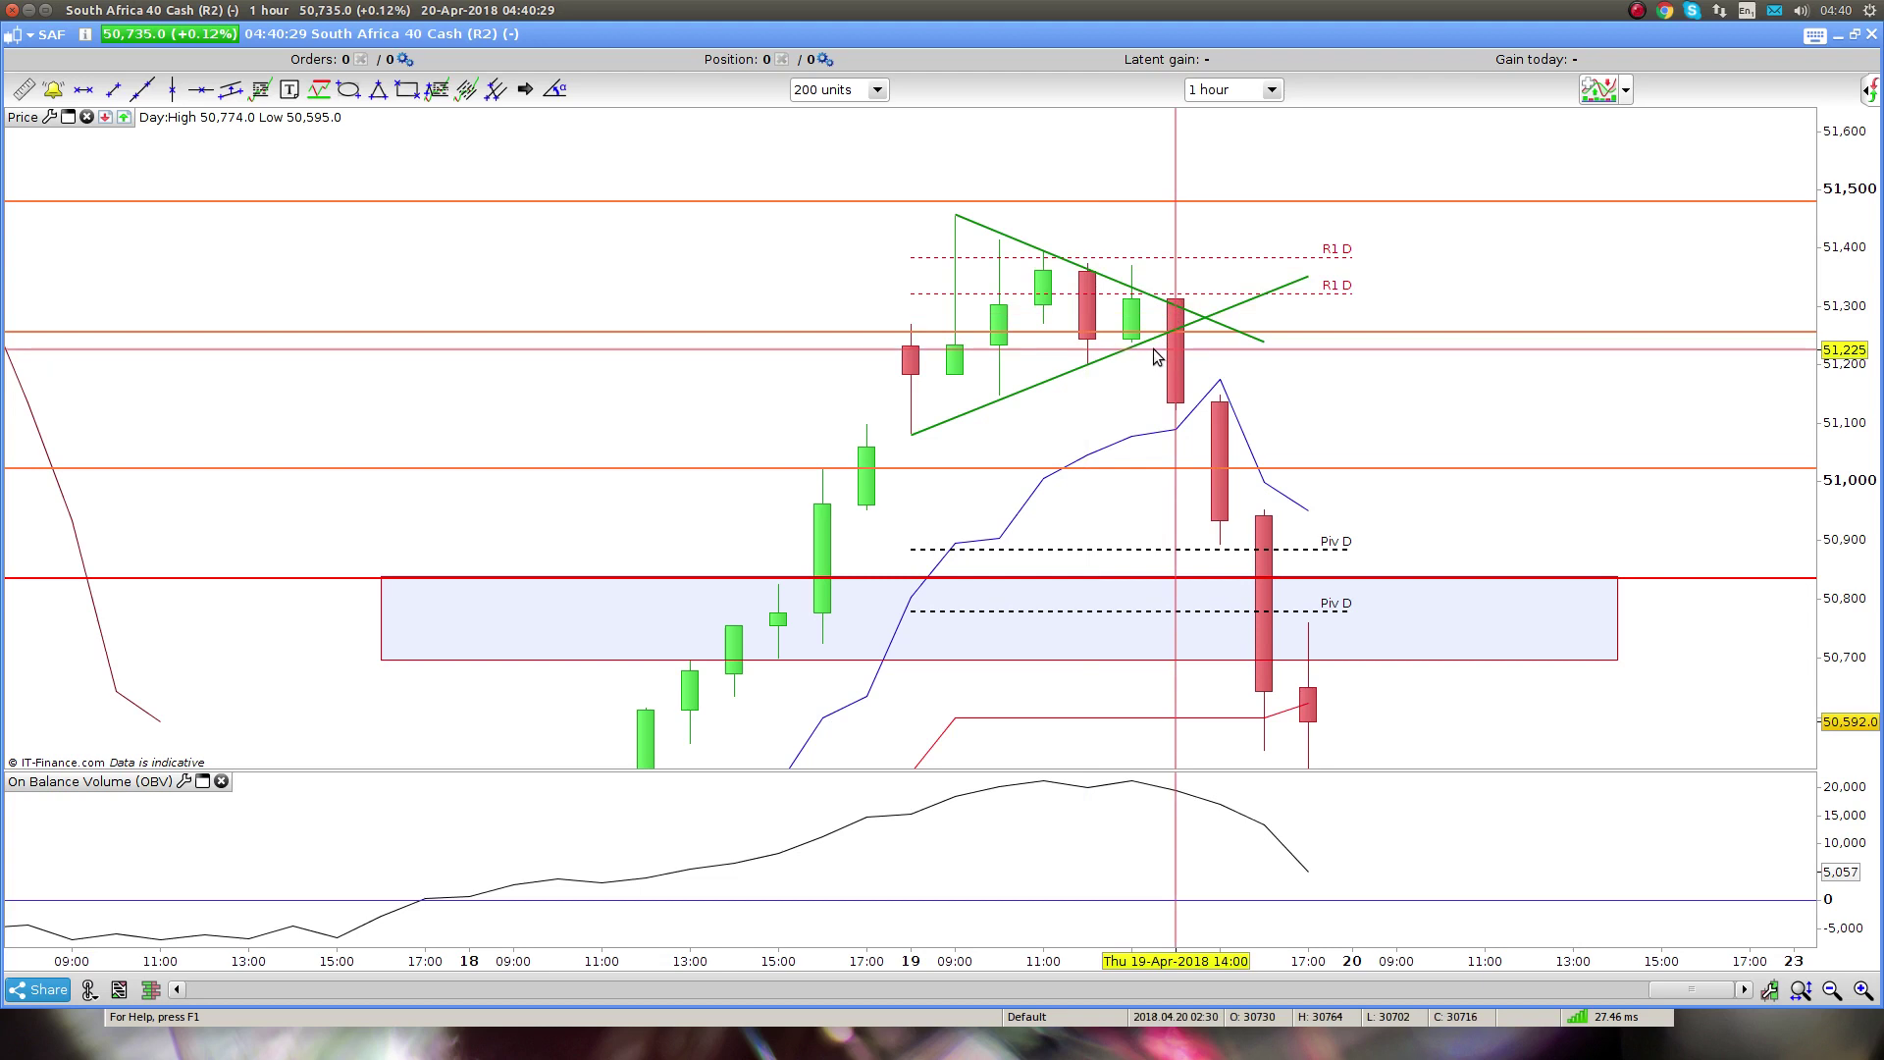
Delete all objects drawn for this security
{"action": "left_click_drag", "start_coordinate": [1399, 386], "coordinate": [1330, 355]}
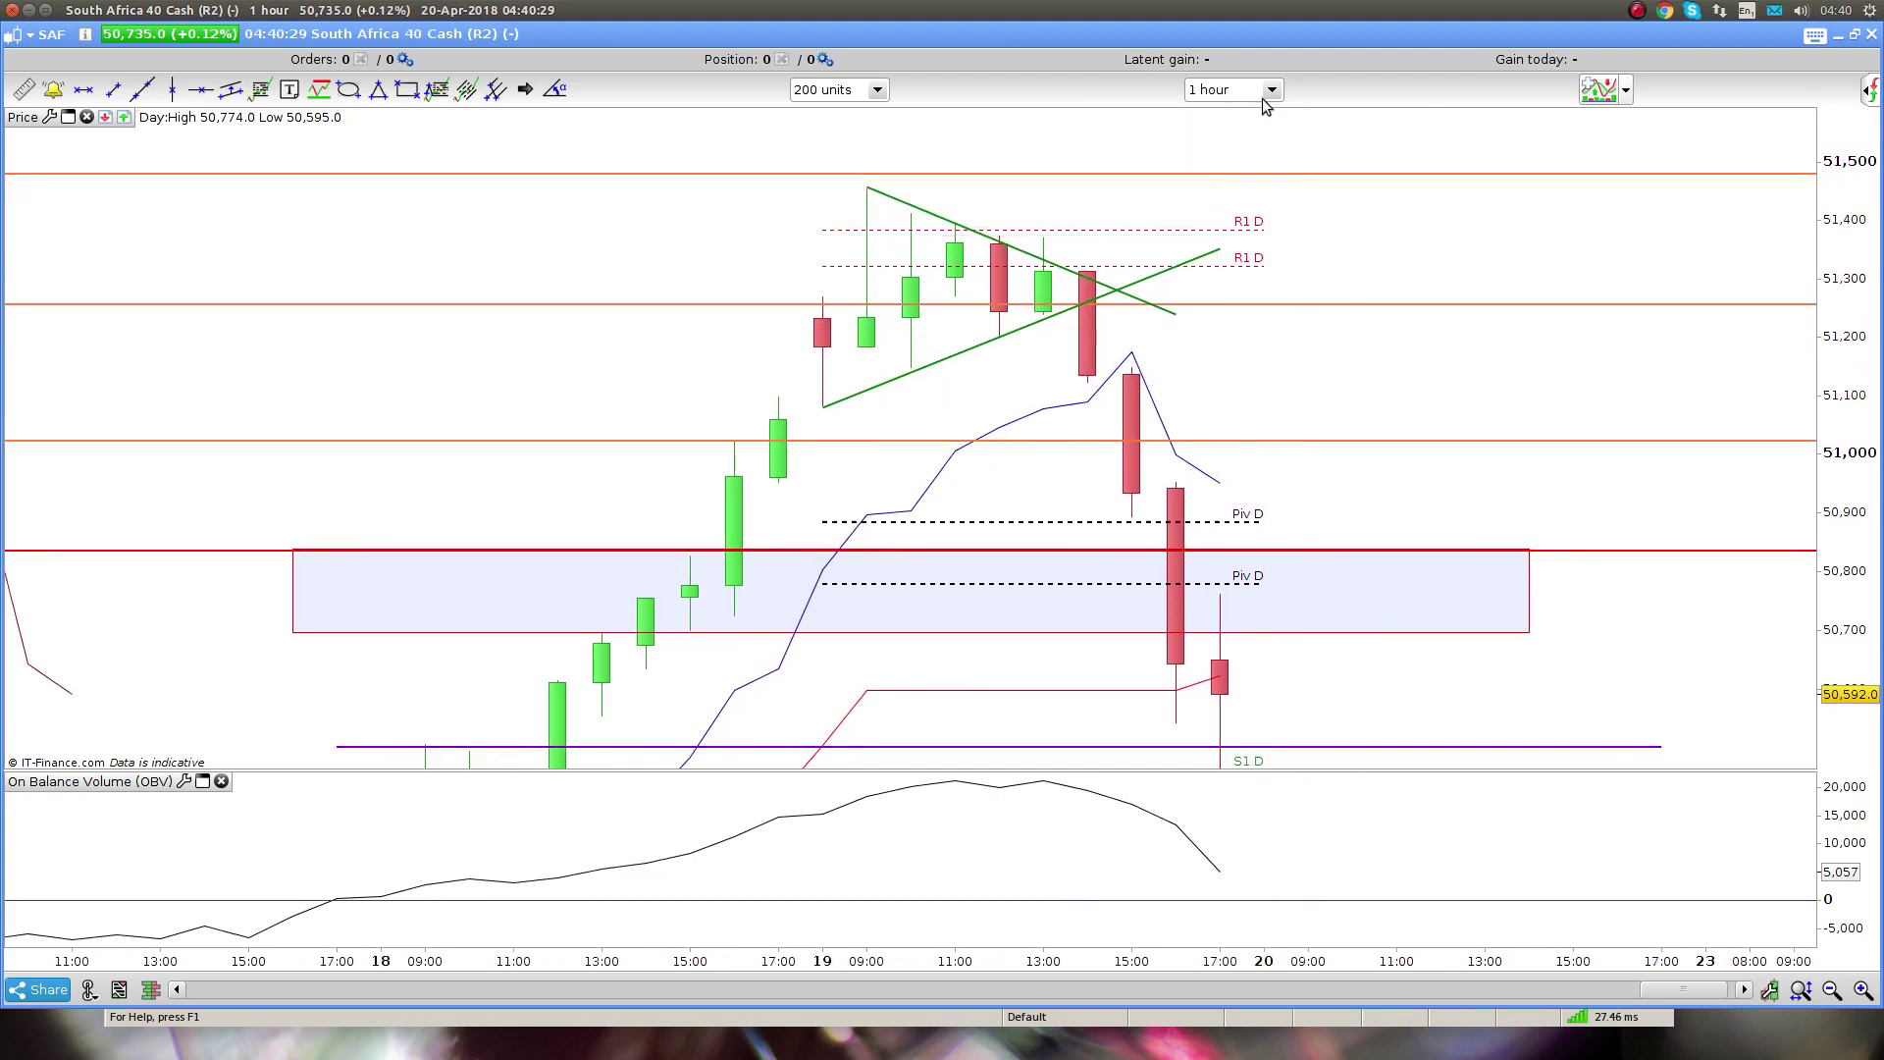
{"action": "right_click", "coordinate": [1270, 442]}
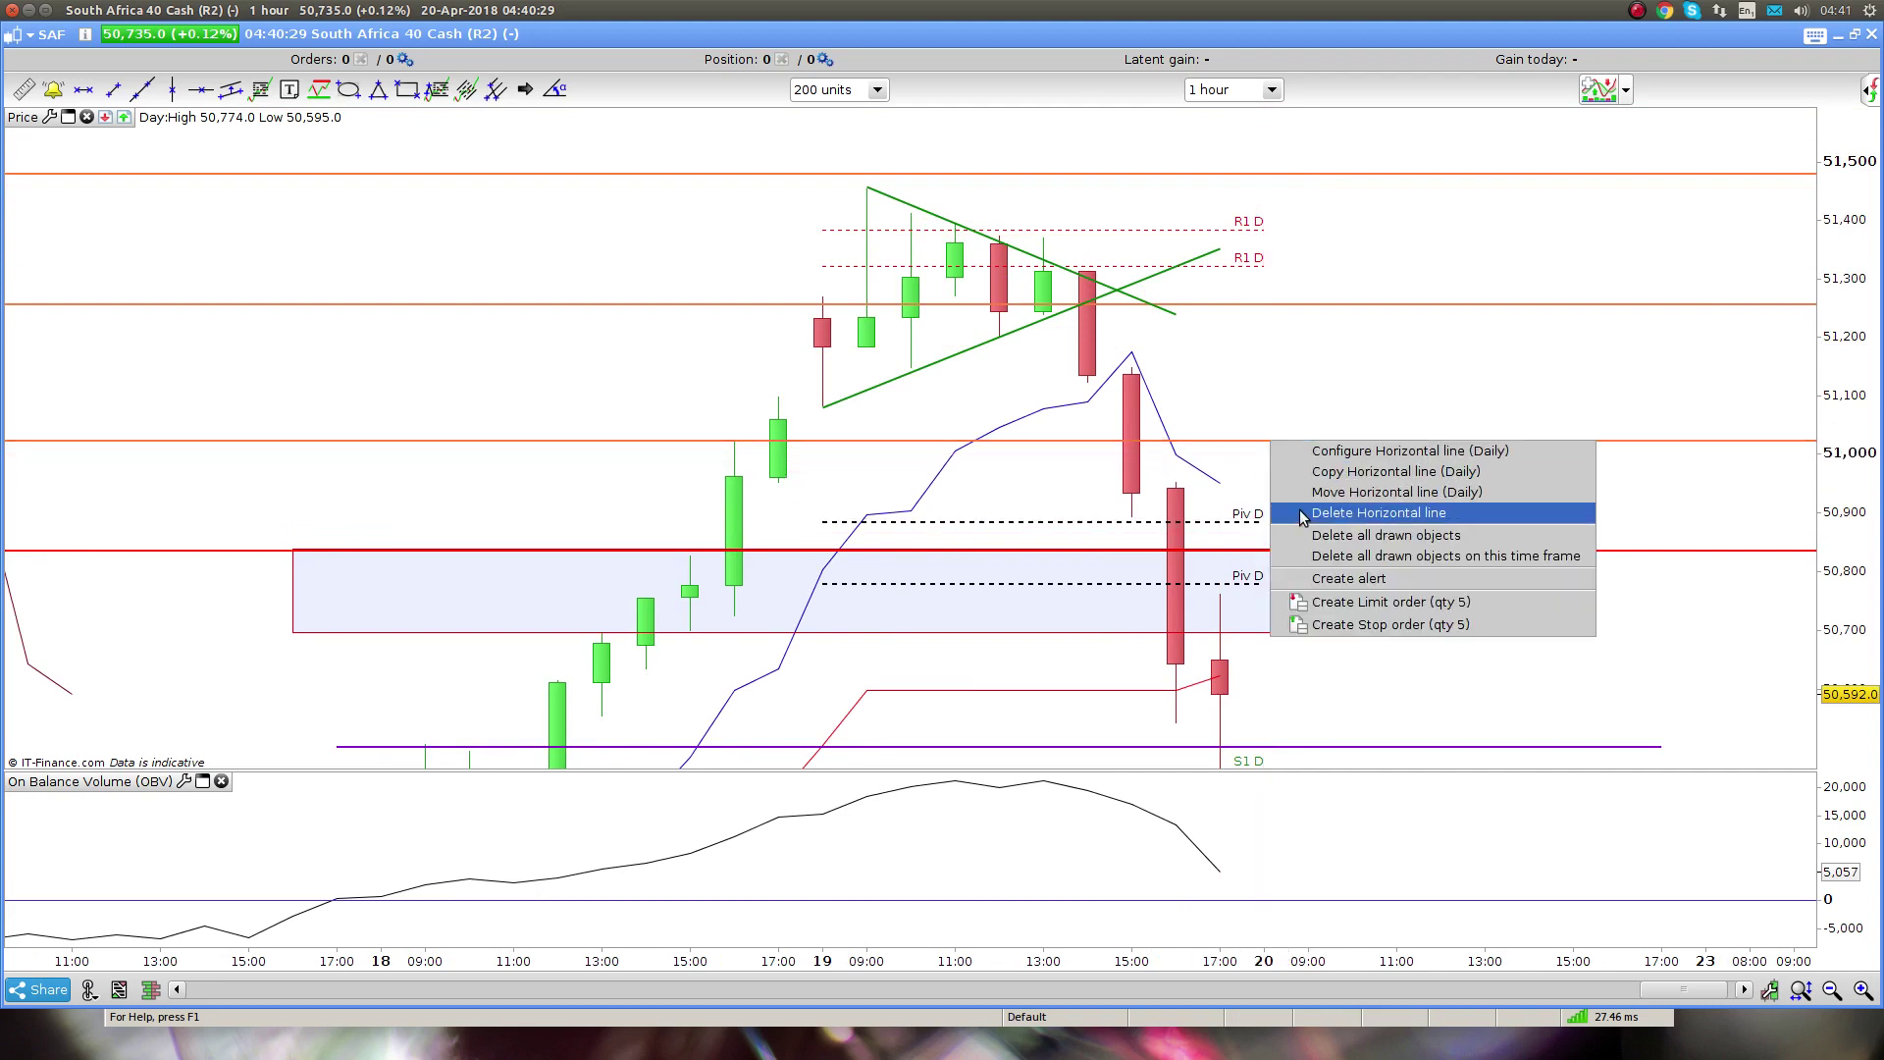
{"action": "left_click", "coordinate": [1313, 536]}
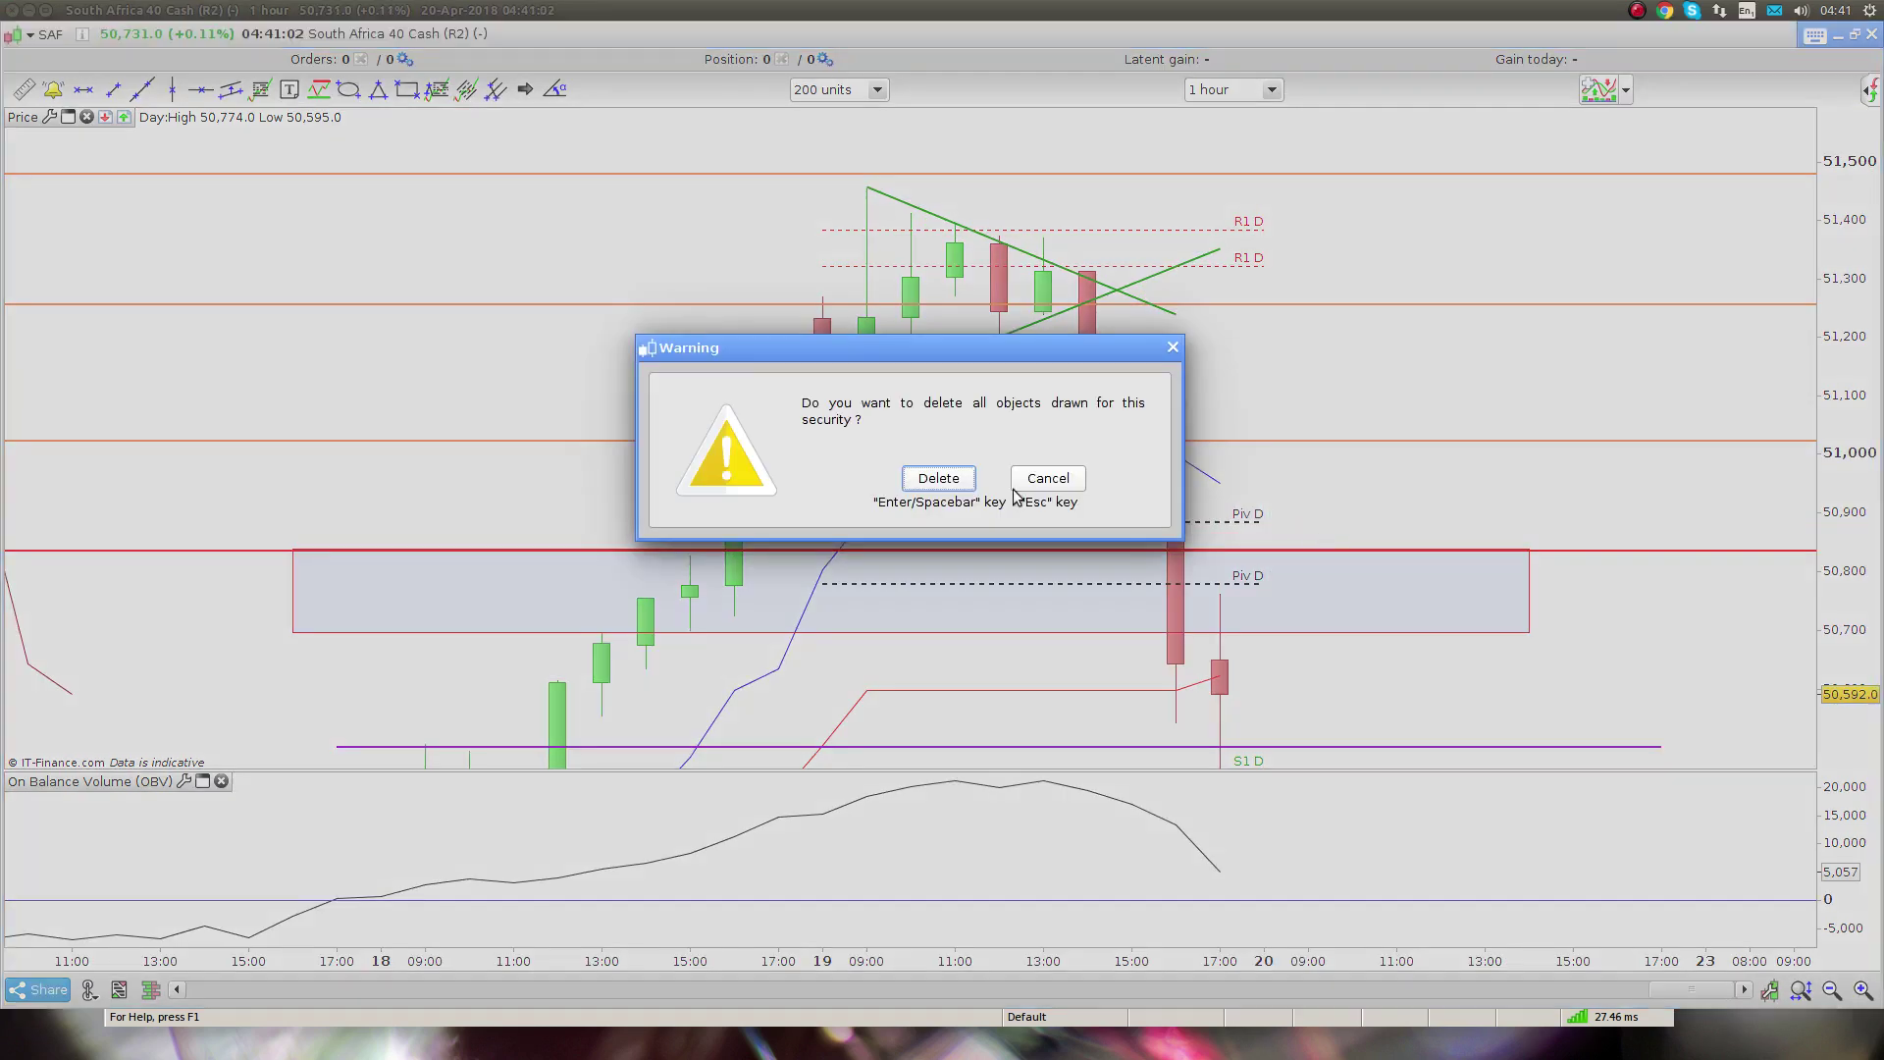
{"action": "left_click", "coordinate": [937, 479]}
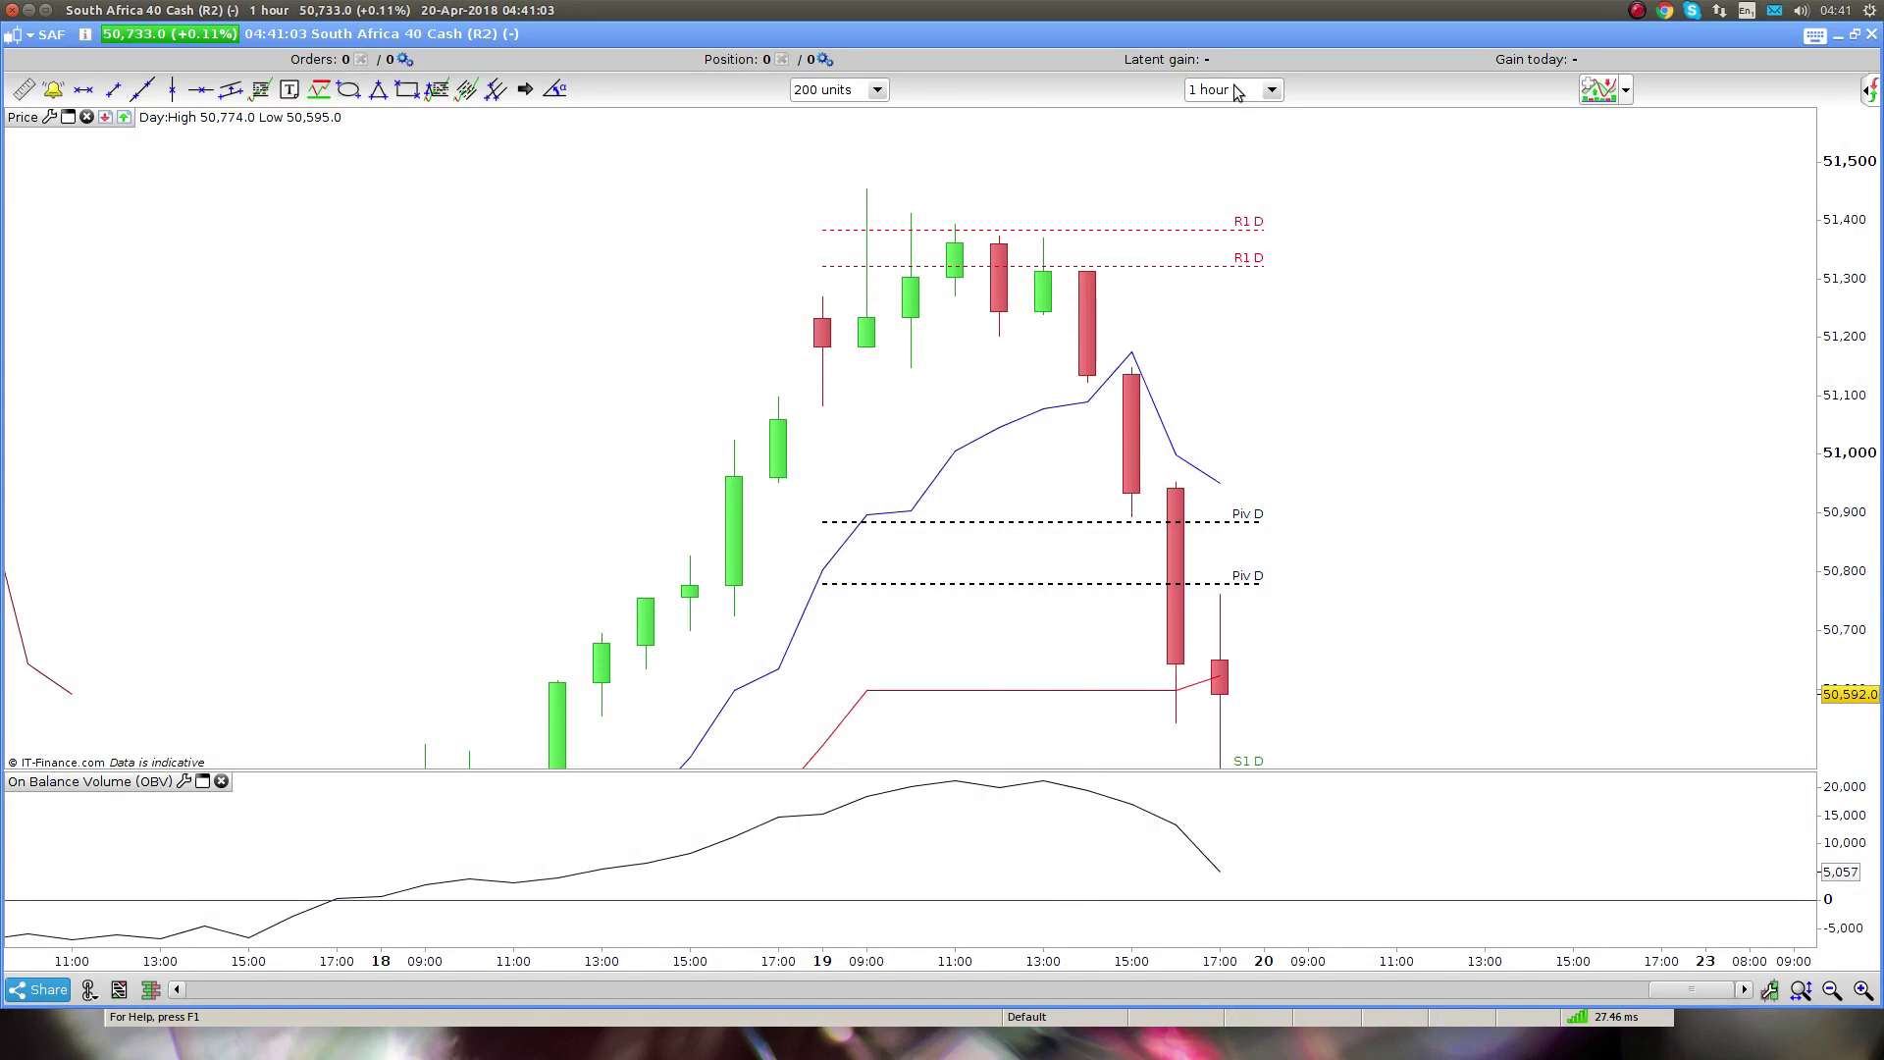
Set the chart's time frame to 4 hours and draw a horizontal line at about 50,235 along the mid-April highs
{"action": "left_click", "coordinate": [1272, 90]}
{"action": "left_click", "coordinate": [1214, 412]}
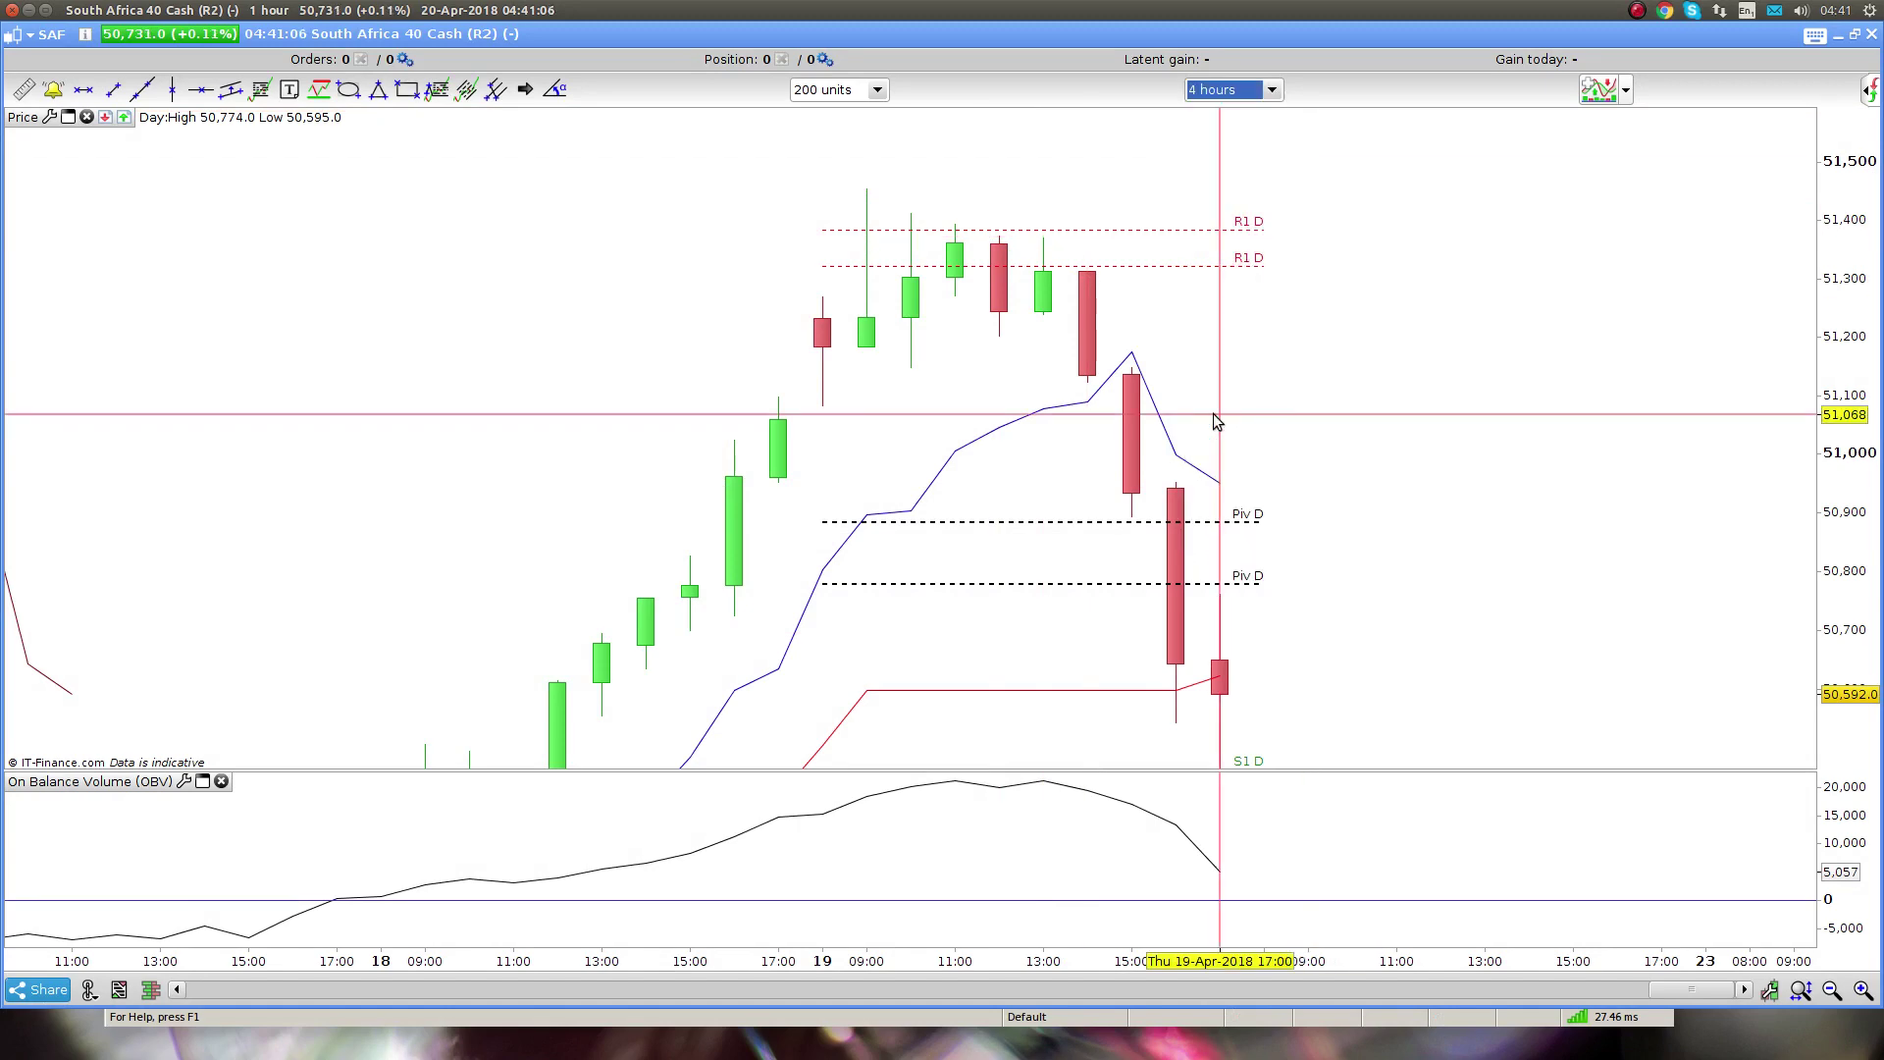
{"action": "left_click_drag", "start_coordinate": [1168, 383], "coordinate": [723, 446]}
{"action": "left_click_drag", "start_coordinate": [1800, 618], "coordinate": [1484, 527]}
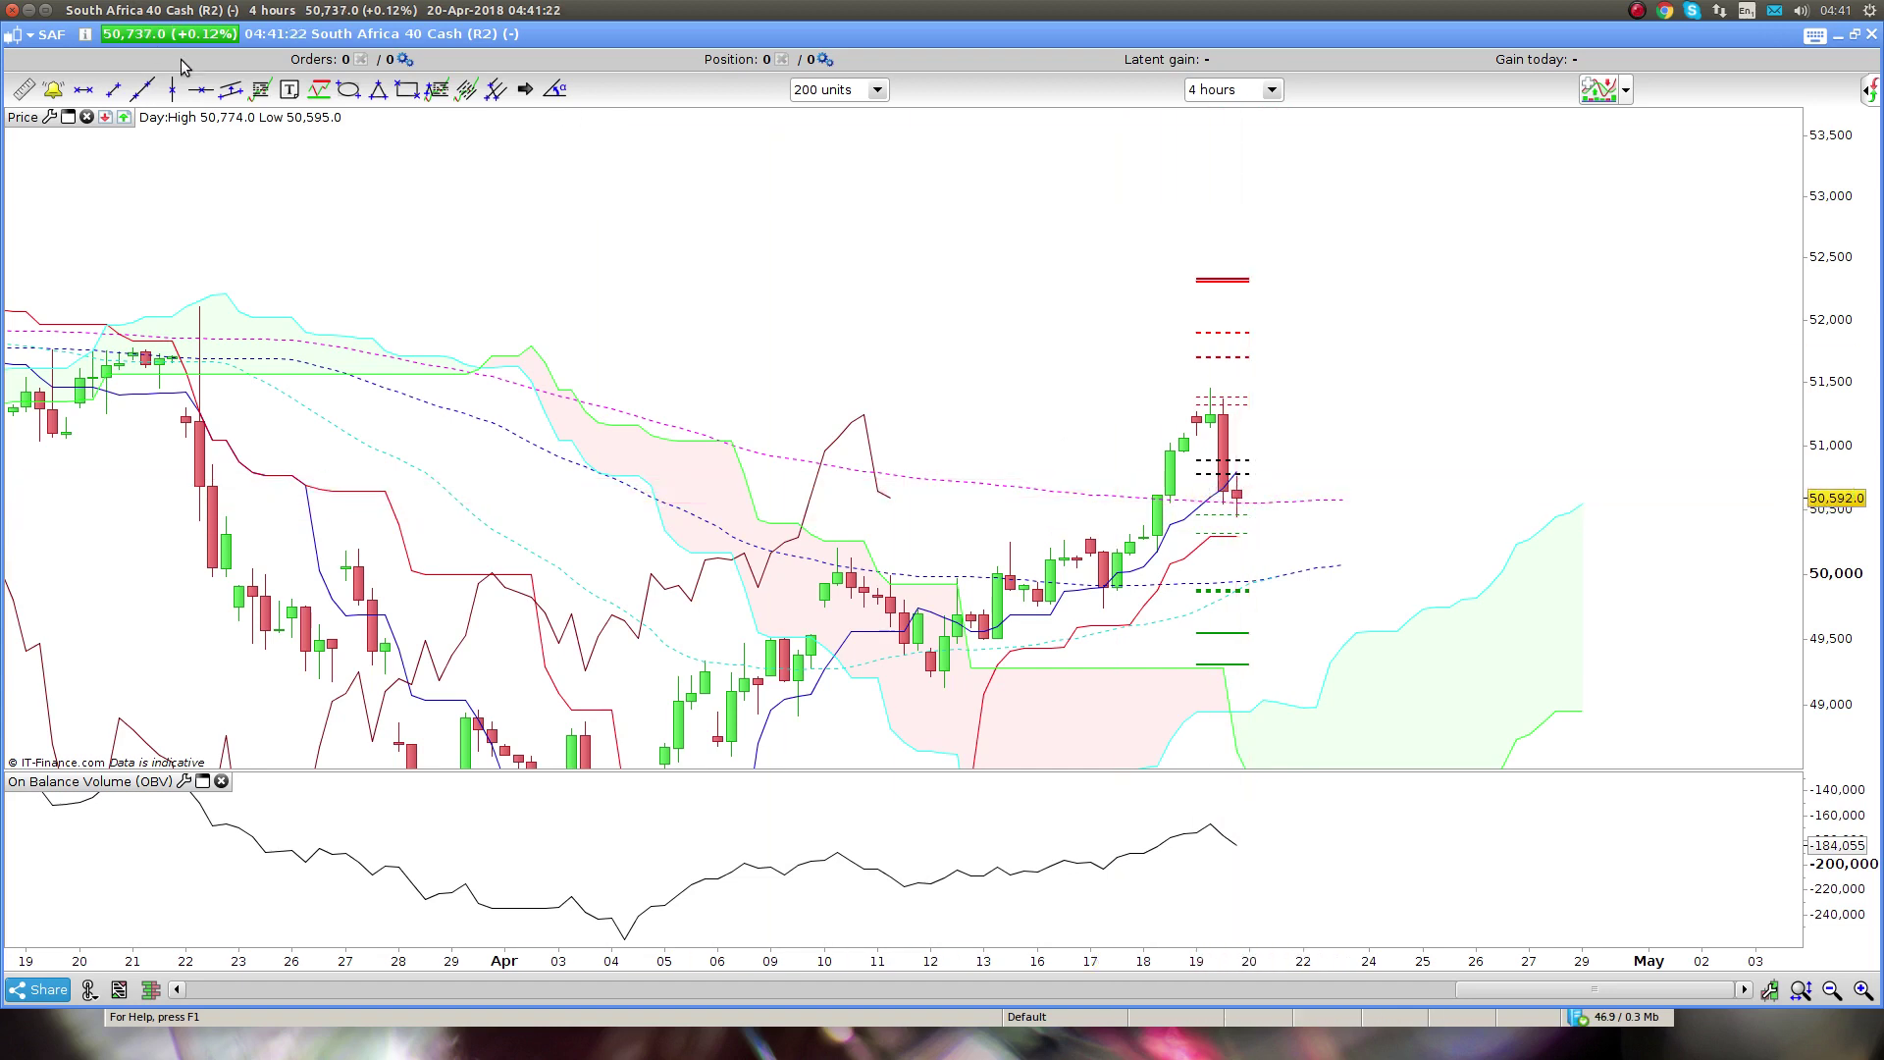
{"action": "left_click", "coordinate": [197, 91]}
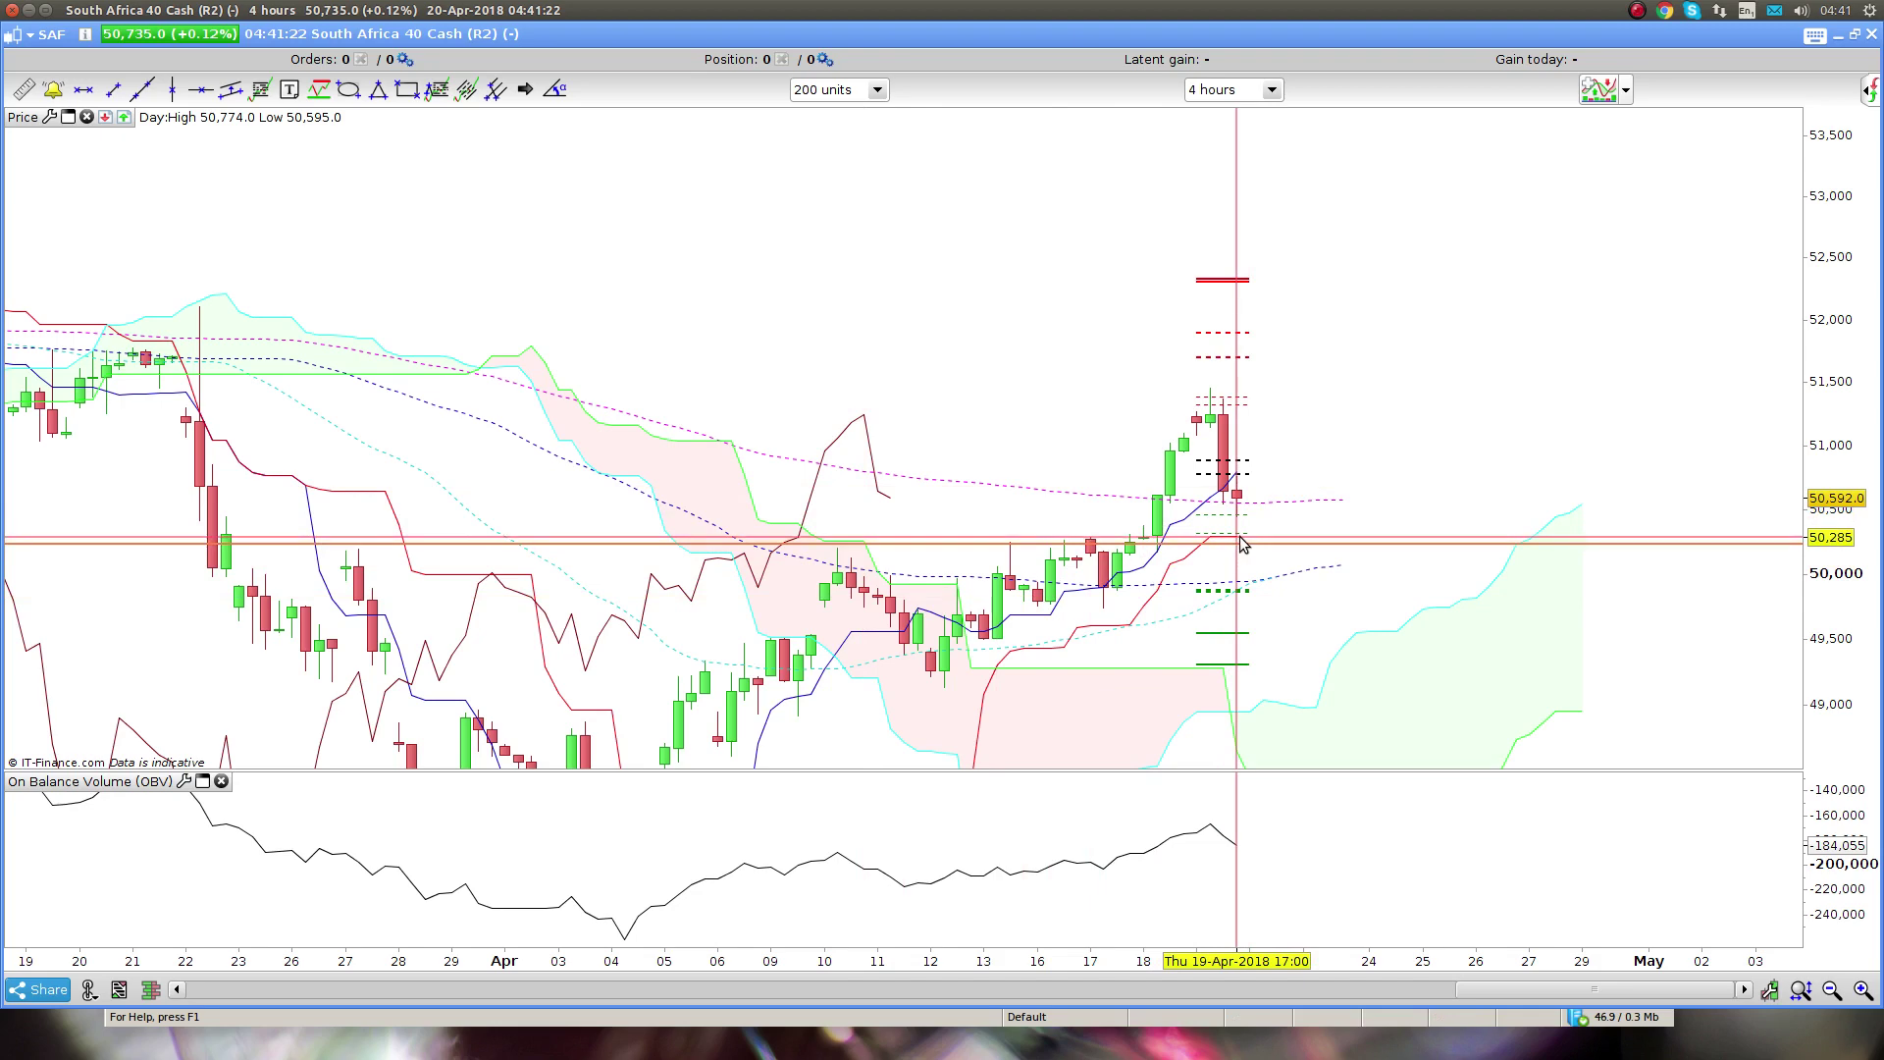
Draw an extended rising trendline from just under the 12 April low to about 50,094 on 19 April
{"action": "left_click_drag", "start_coordinate": [1220, 539], "coordinate": [1228, 304]}
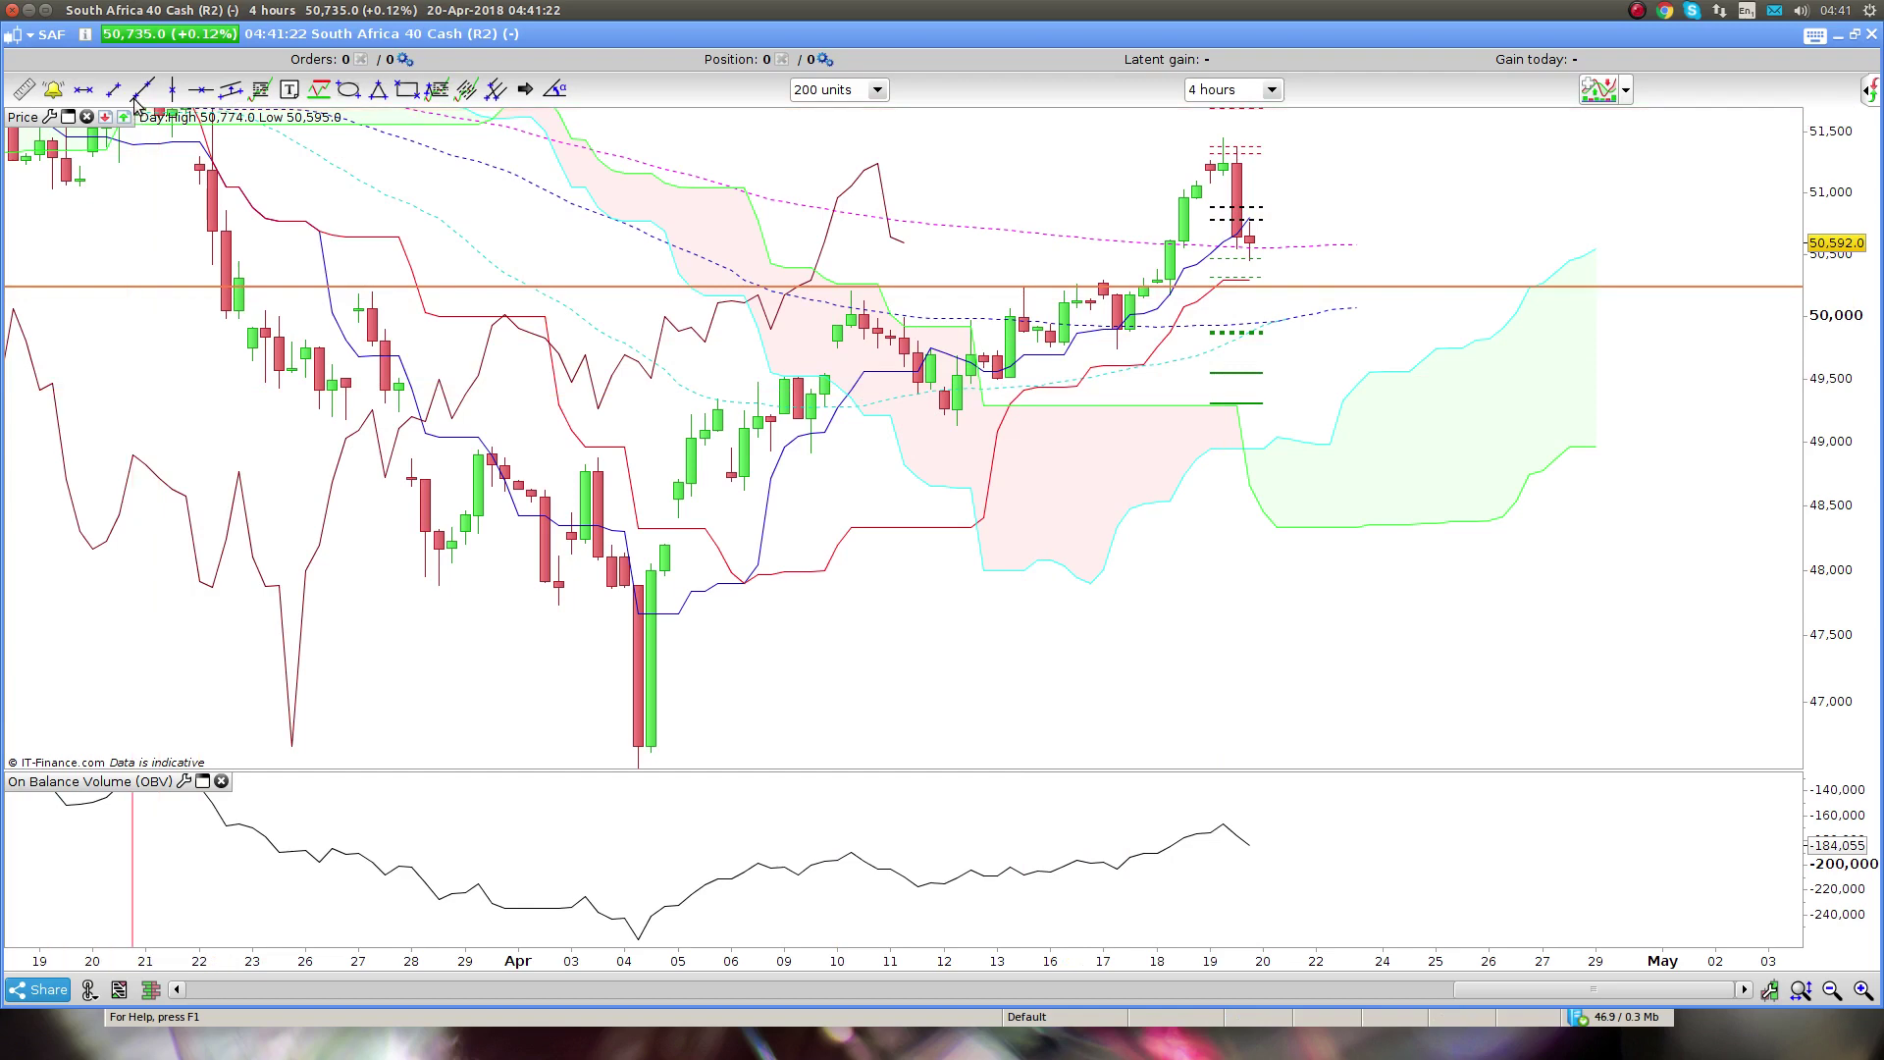
{"action": "left_click_drag", "start_coordinate": [959, 433], "coordinate": [1211, 310]}
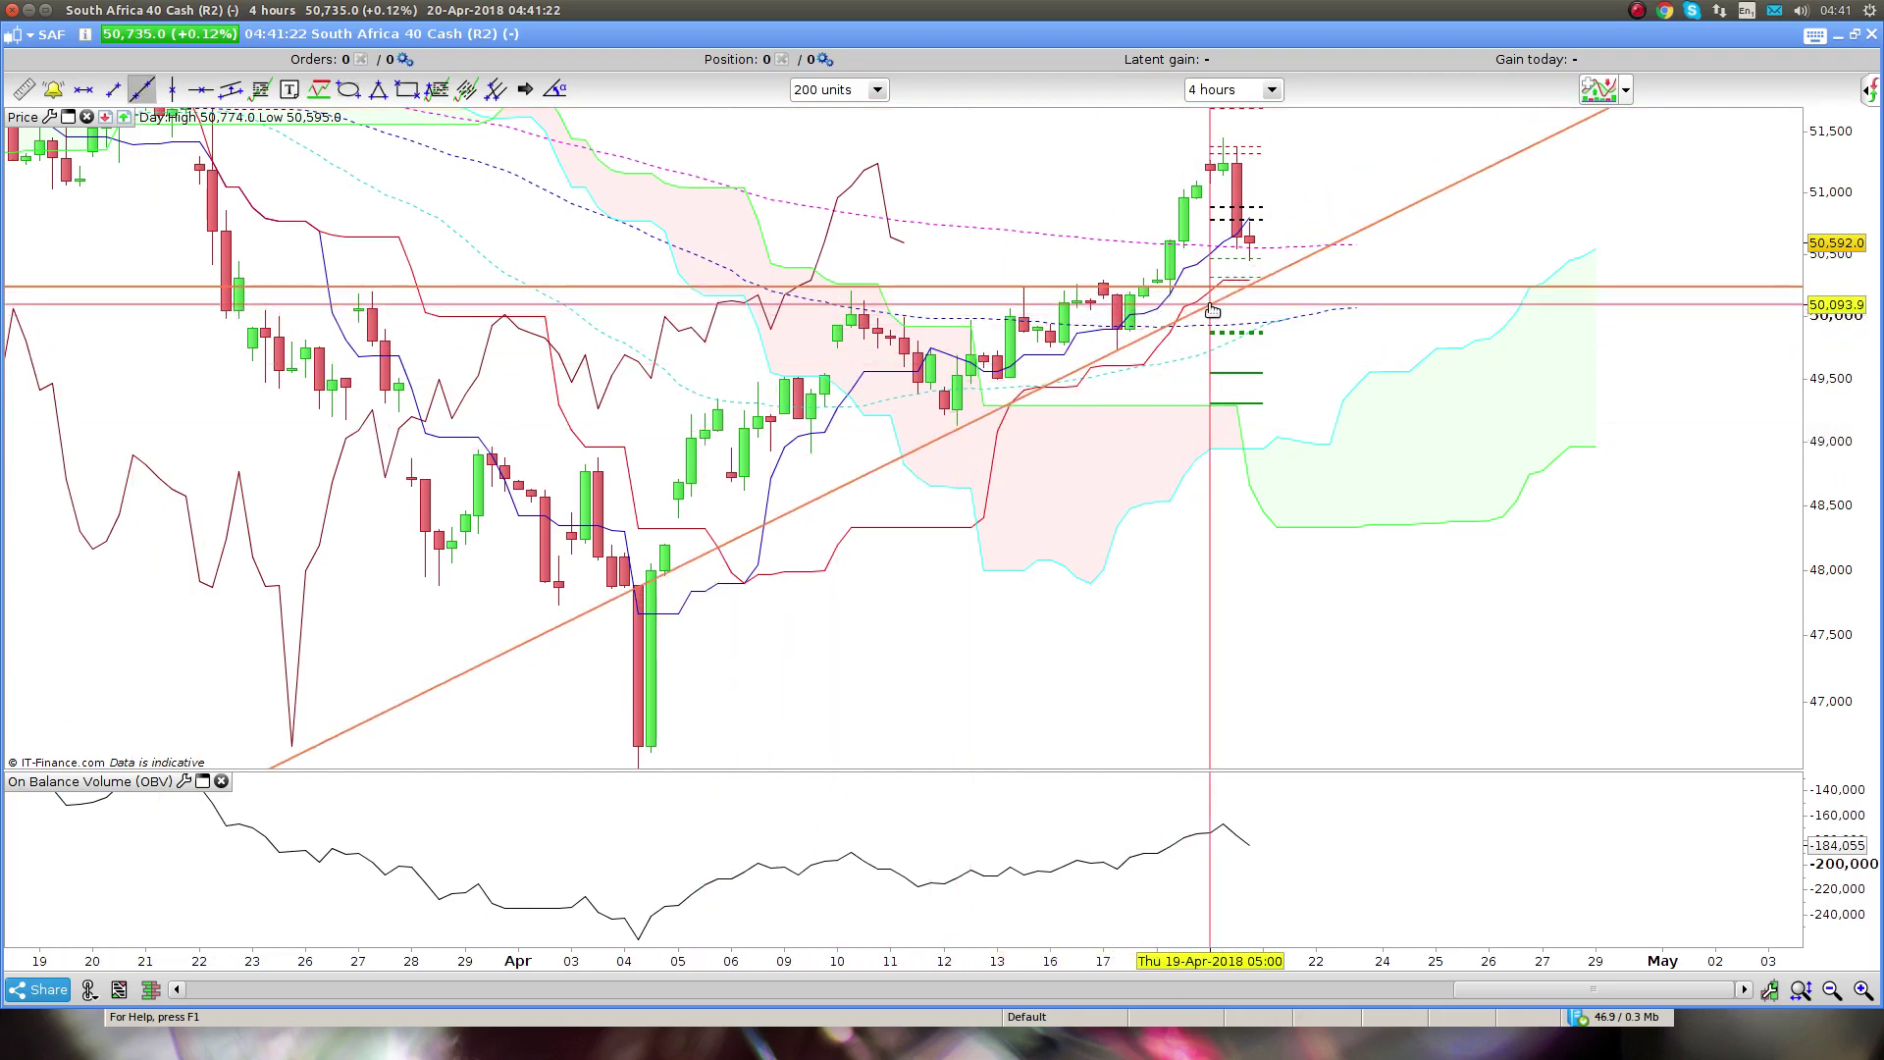
{"action": "left_click_drag", "start_coordinate": [1101, 485], "coordinate": [1020, 642]}
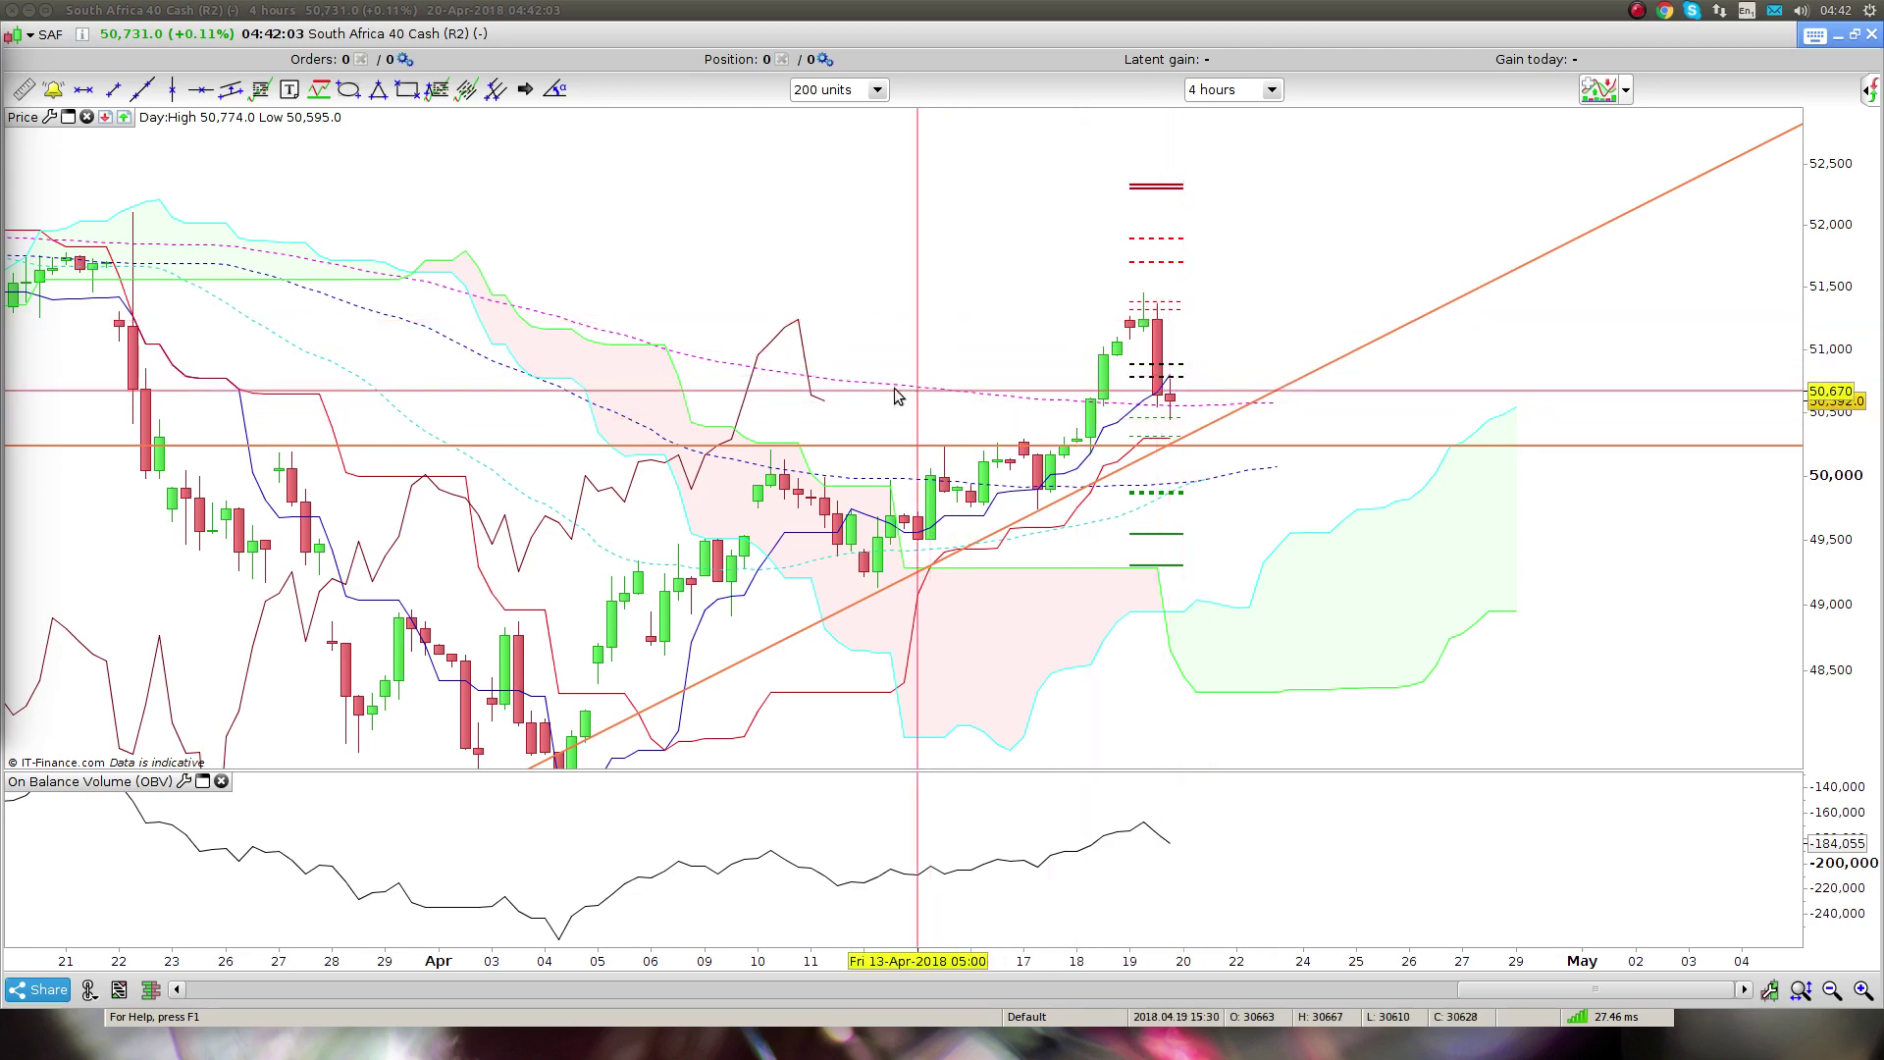
{"action": "scroll", "coordinate": [979, 387], "scroll_direction": "down", "scroll_amount": 1}
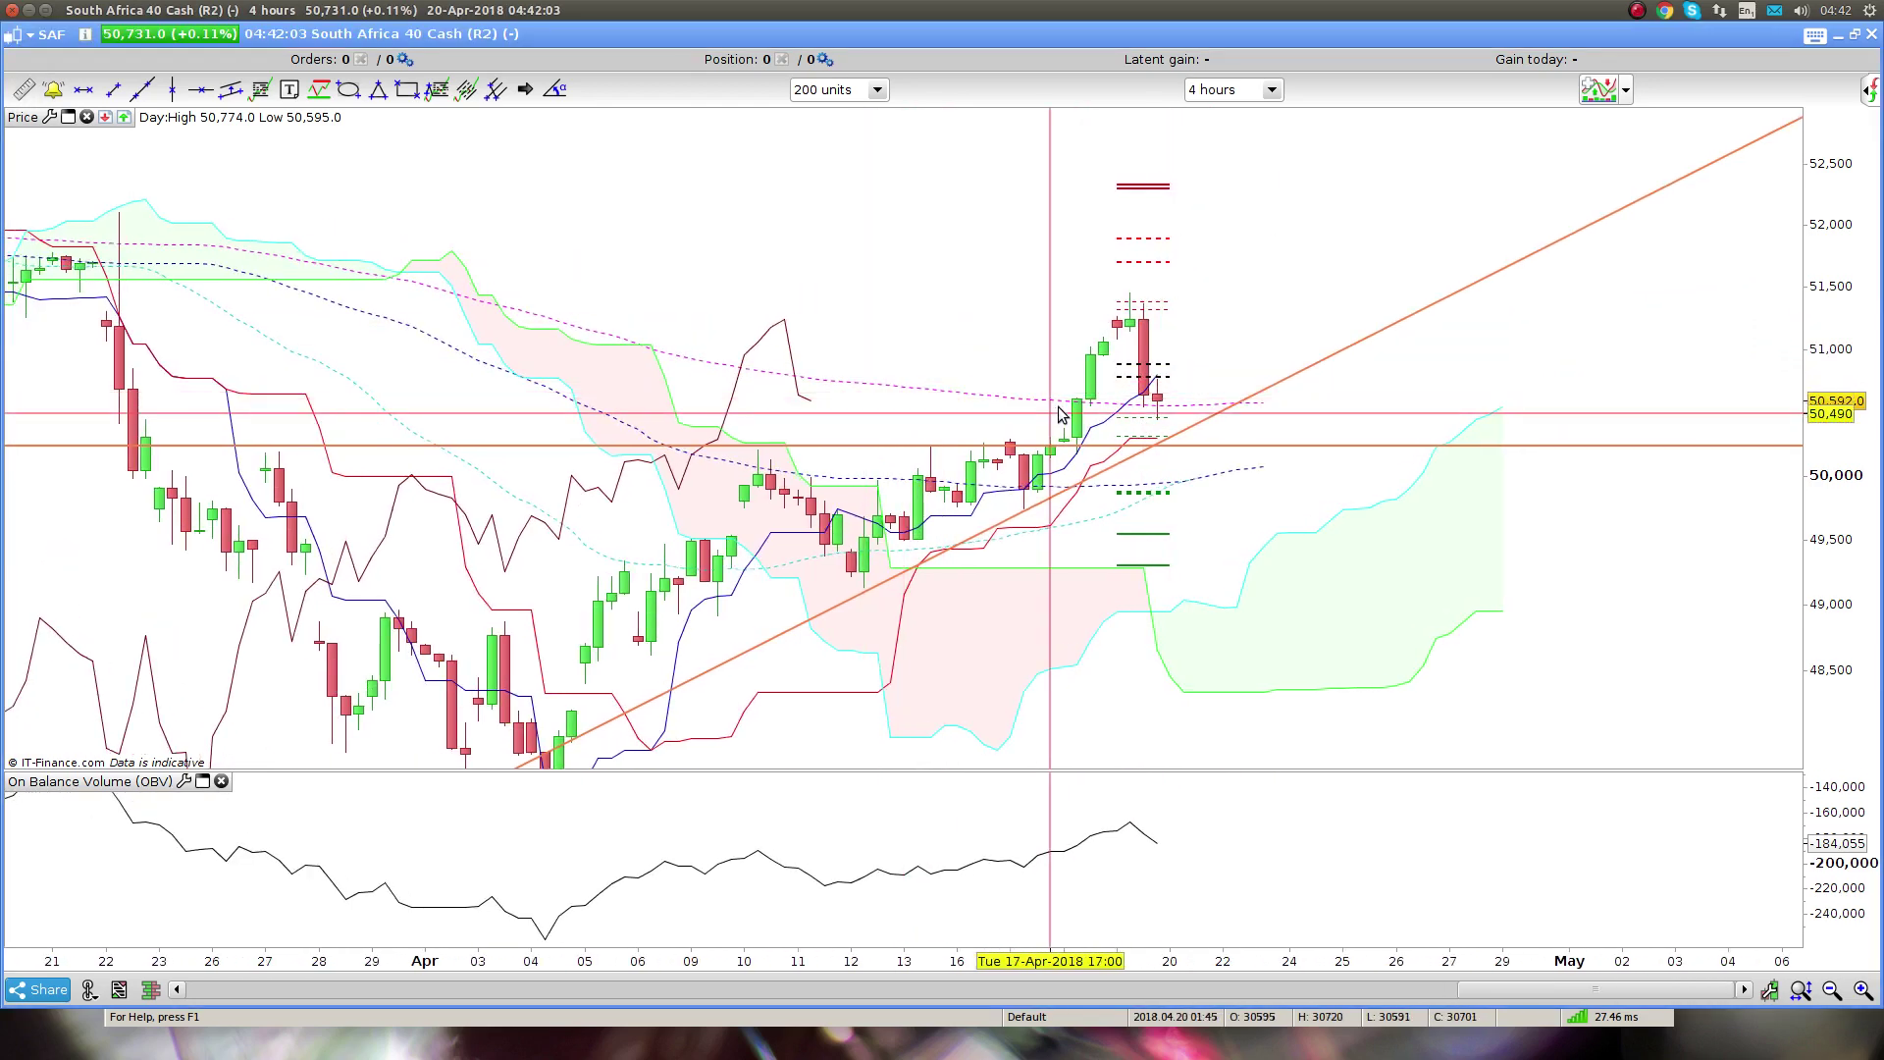